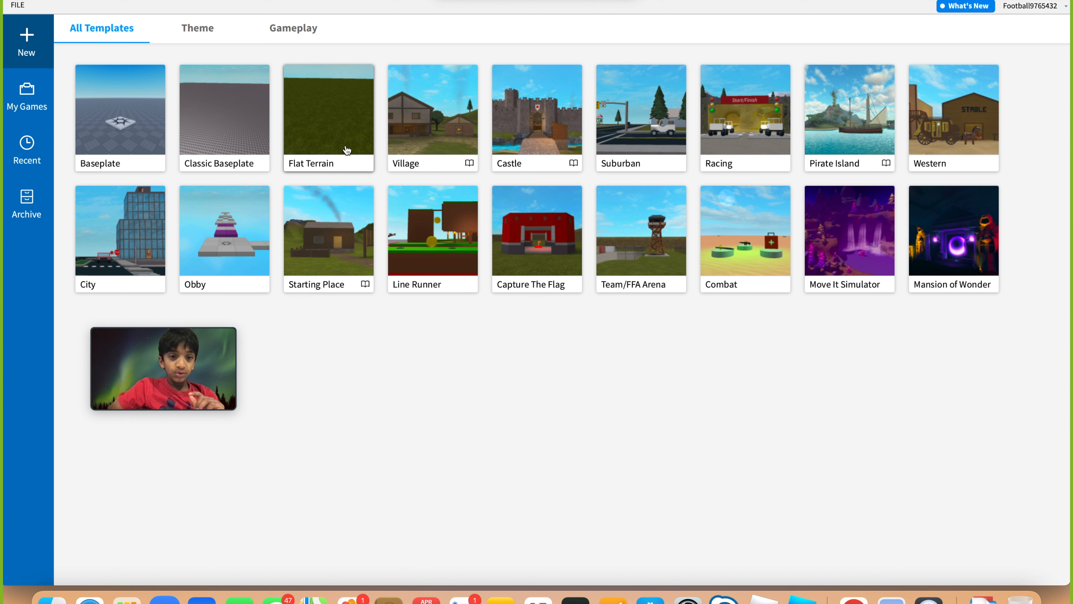
Step: Create a new place from the Flat Terrain template
left_click(339, 159)
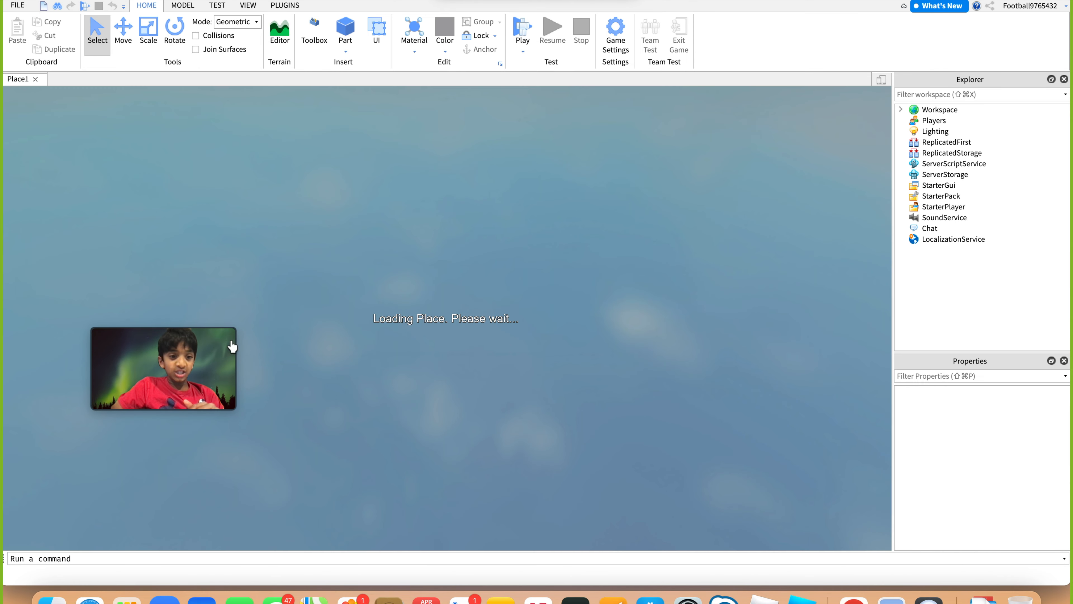
left_click_drag(231, 346, 229, 327)
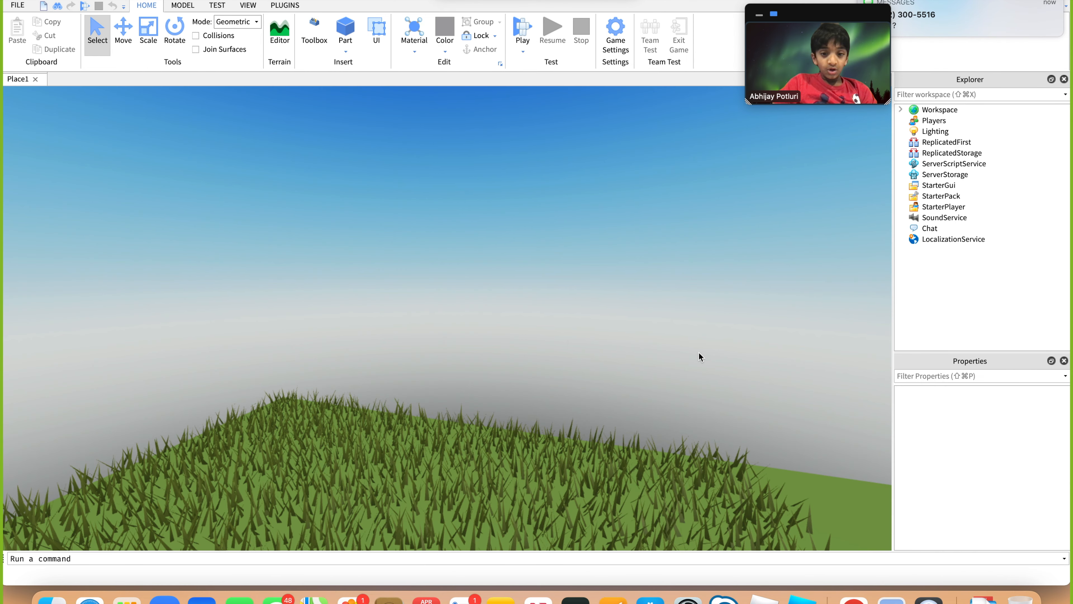
left_click_drag(507, 146, 699, 353)
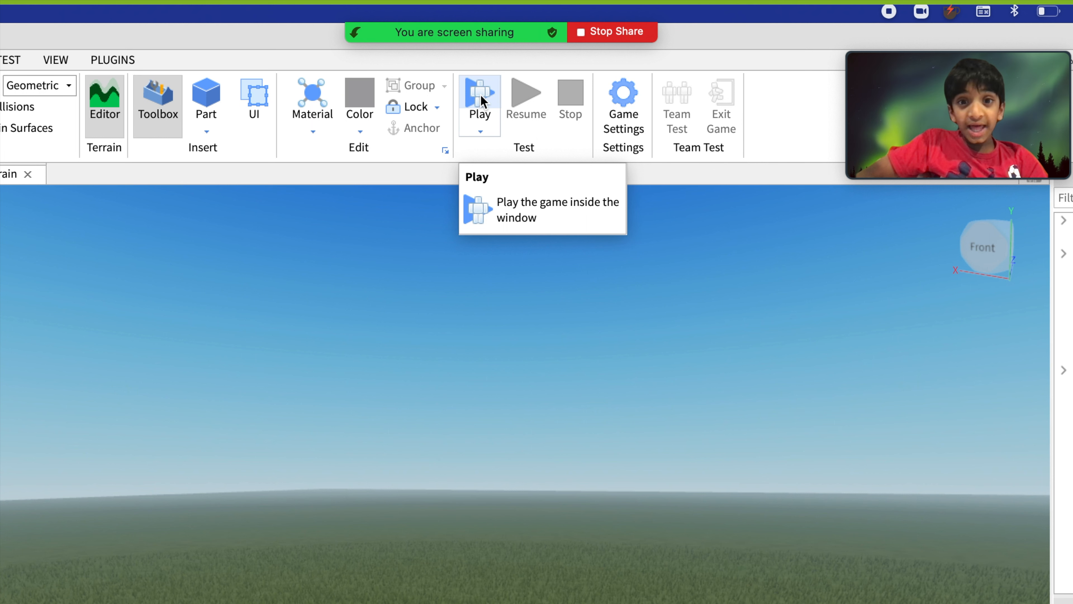
Step: Start a playtest of the flat terrain and try the camera zoom, forward walking and jumping with the avatar
left_click(480, 98)
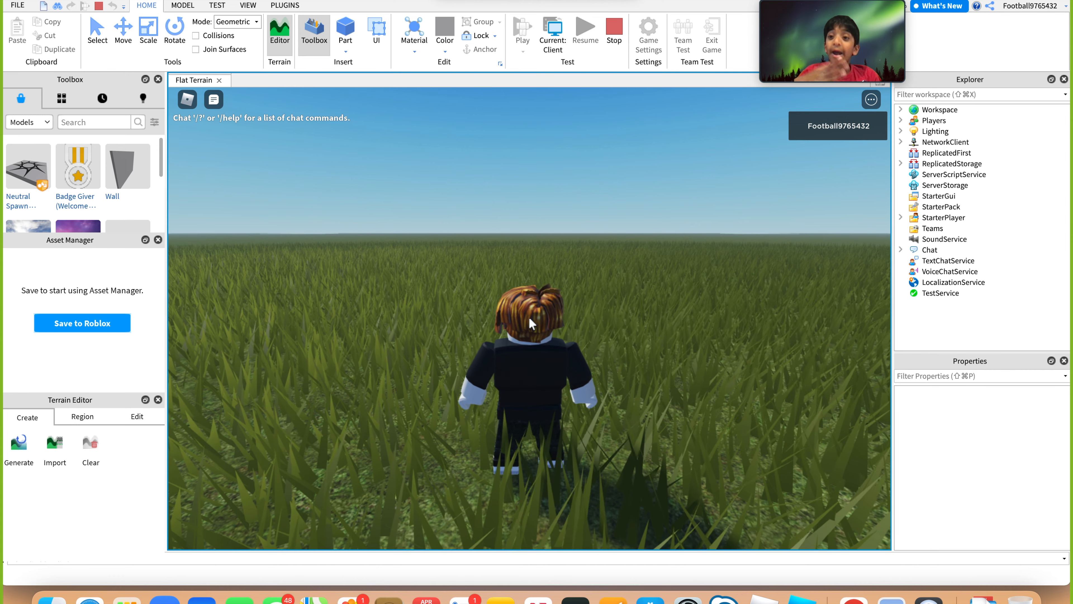
key("w")
scroll(529, 317, "up", 5)
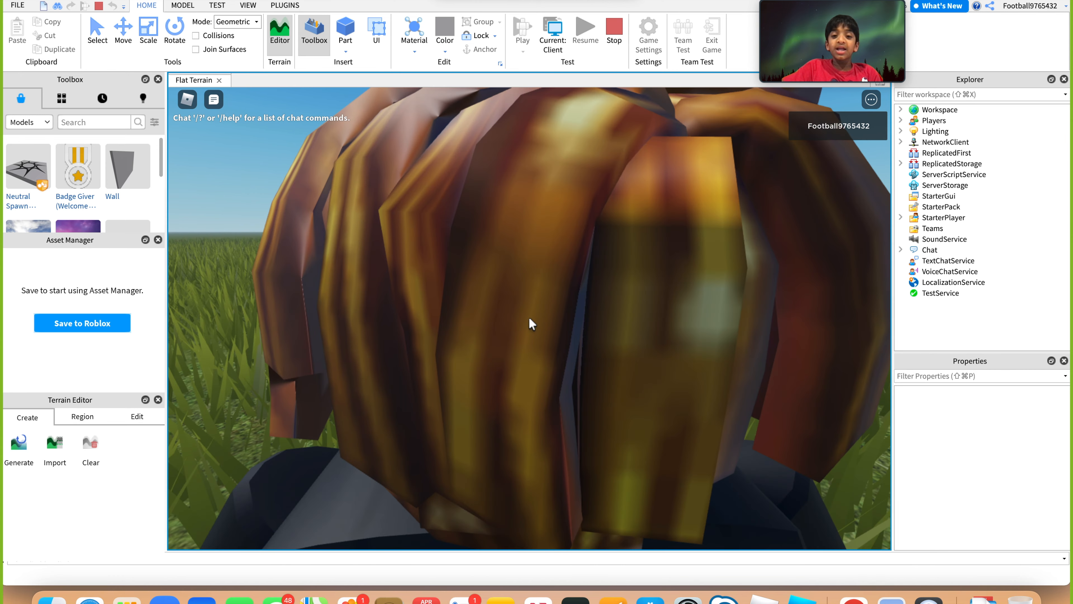
scroll(529, 316, "down", 5)
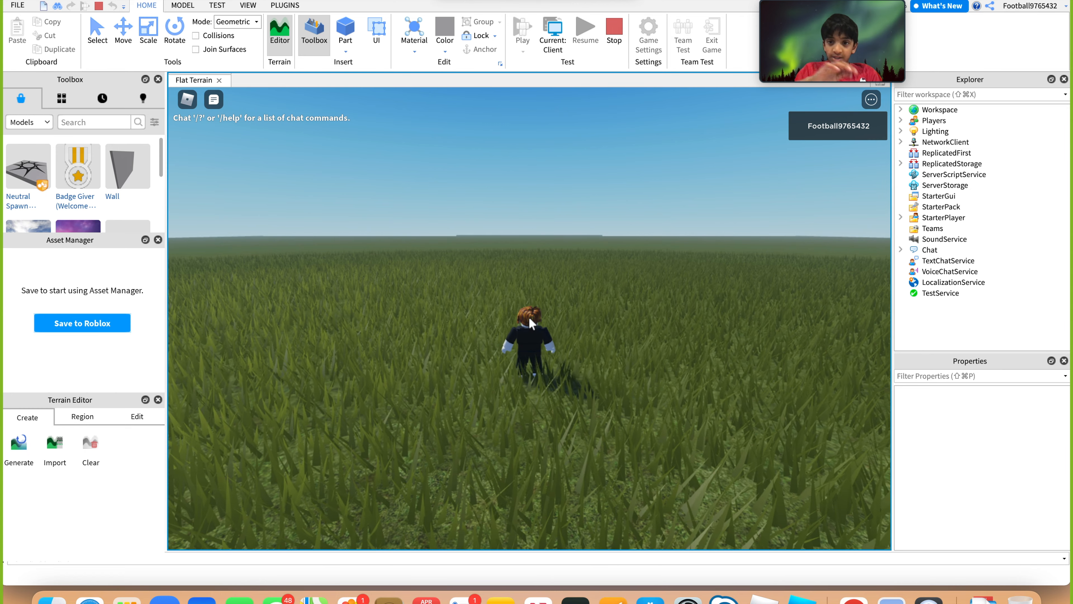
key("w")
key("space")
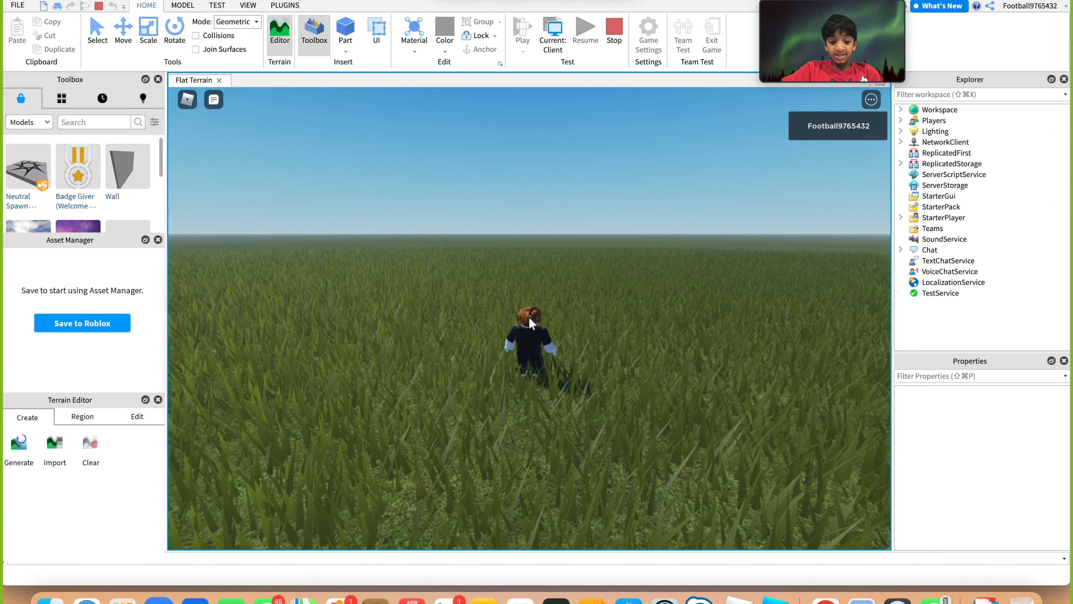
Step: Walk the avatar backward, forward, right and left across the grass to test the movement controls
key("s")
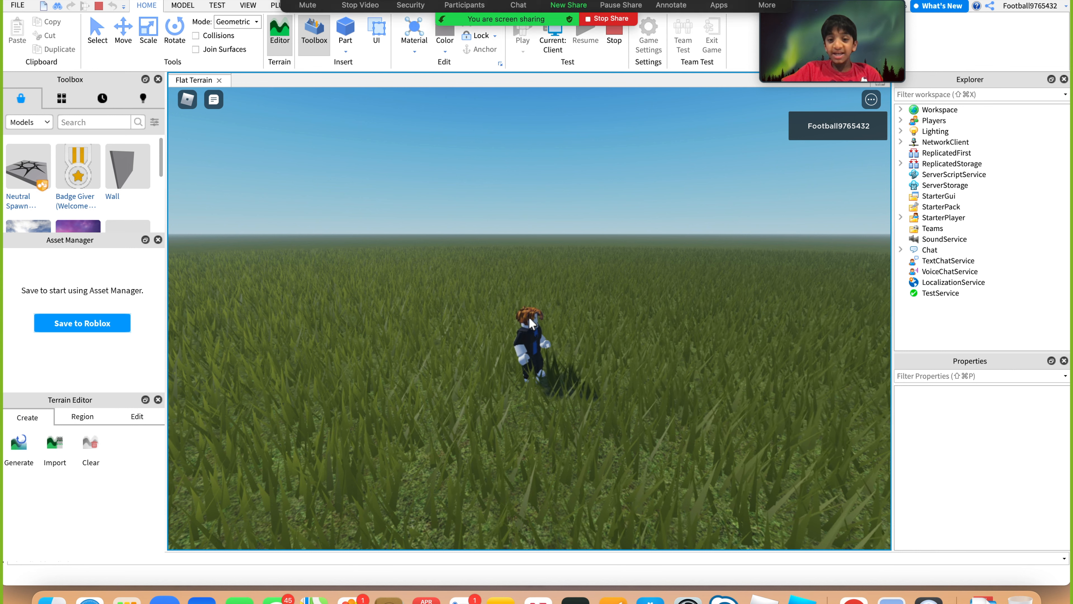
key("w")
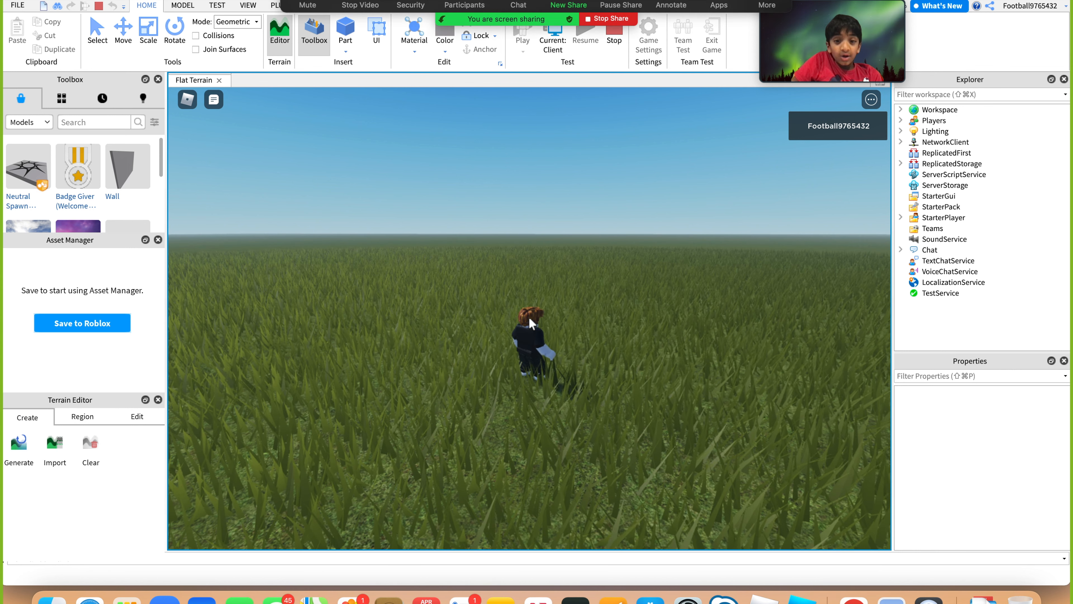
key("w")
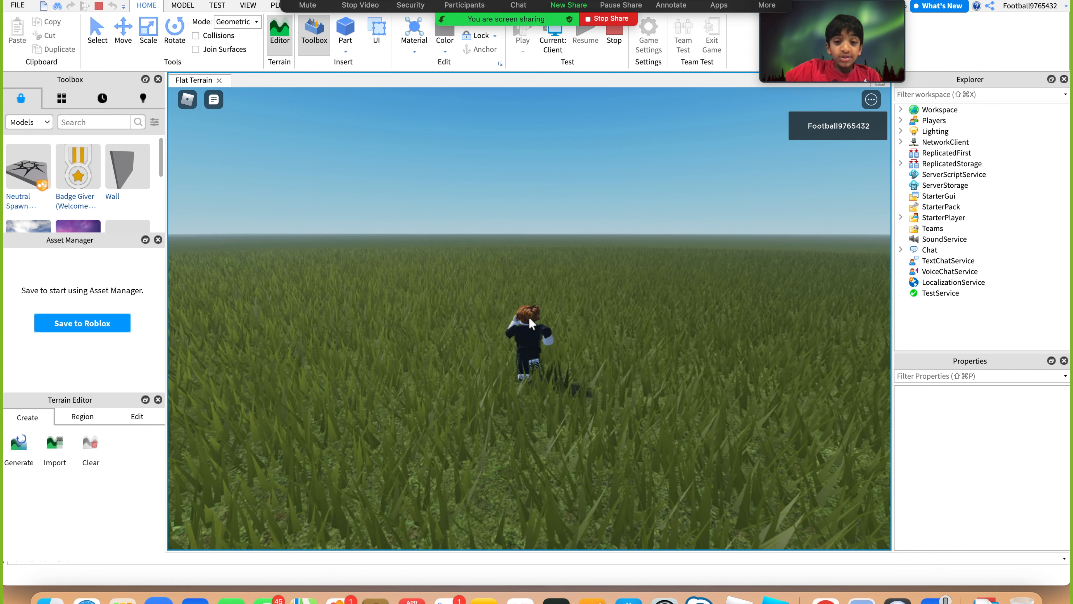
key("s")
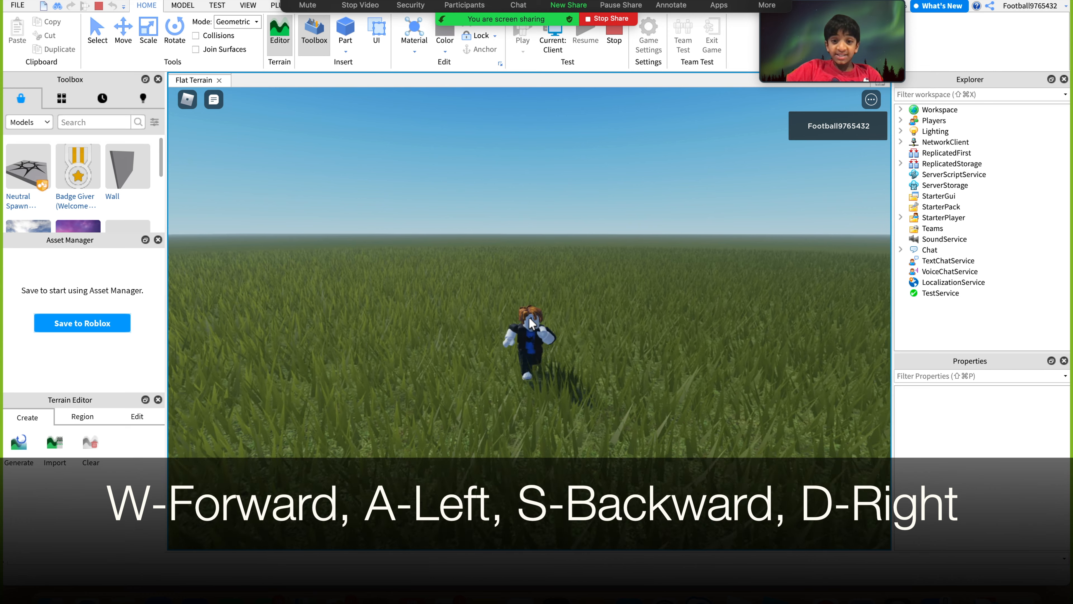
key("d")
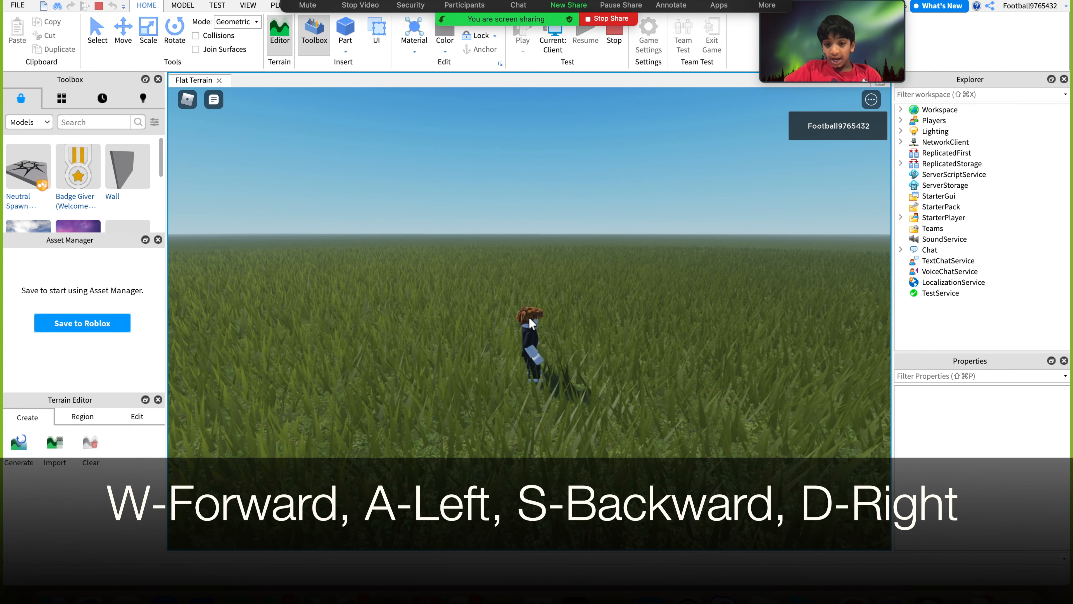
key("a")
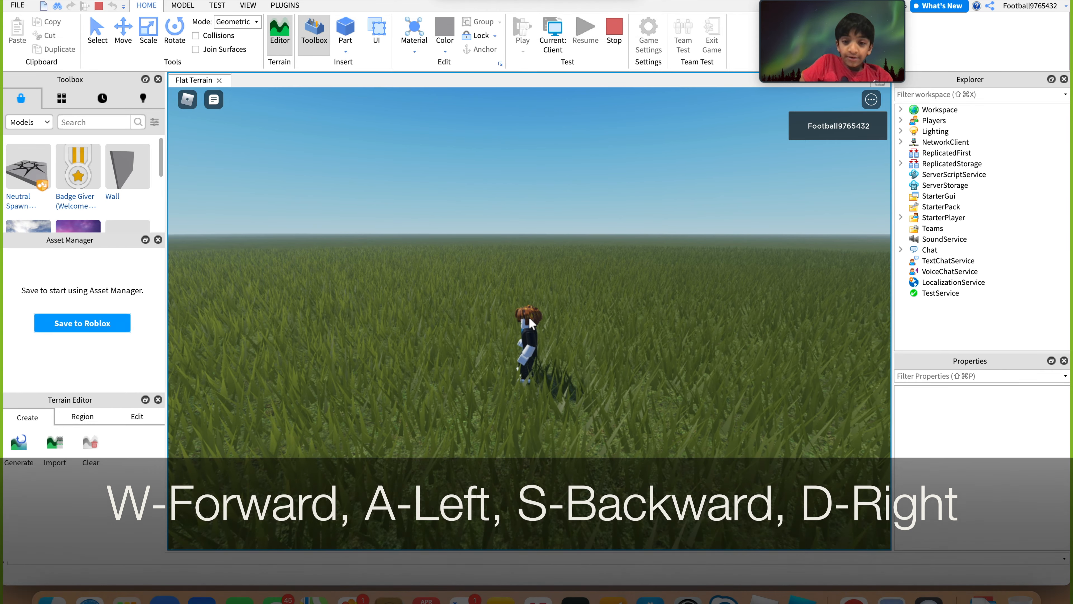
key("w")
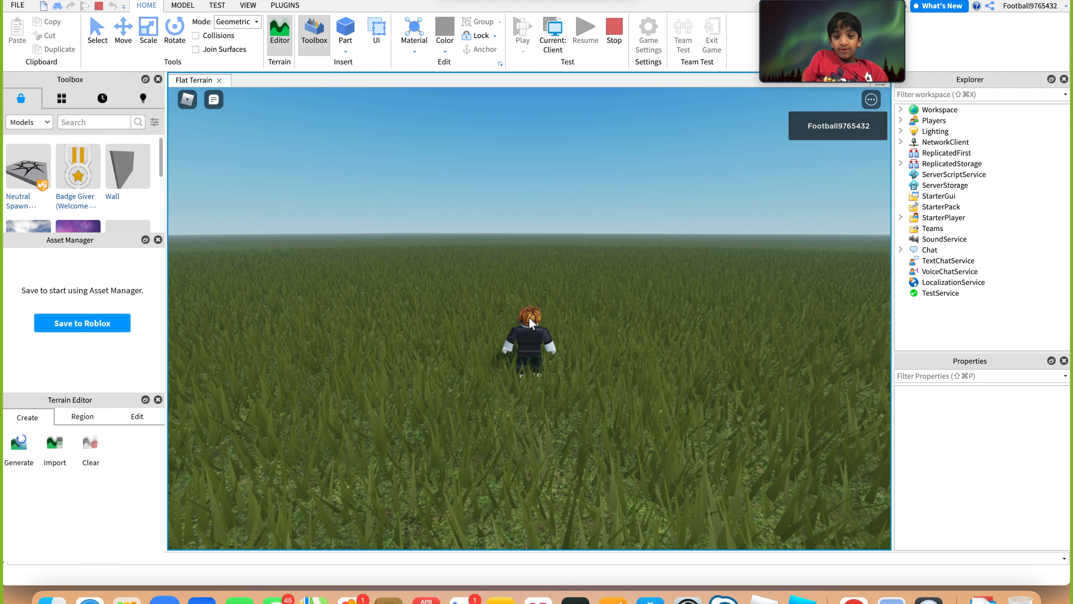
Step: Zoom the camera in to the avatar's head and back out, and walk the avatar around the grass
scroll(530, 322, "up", 8)
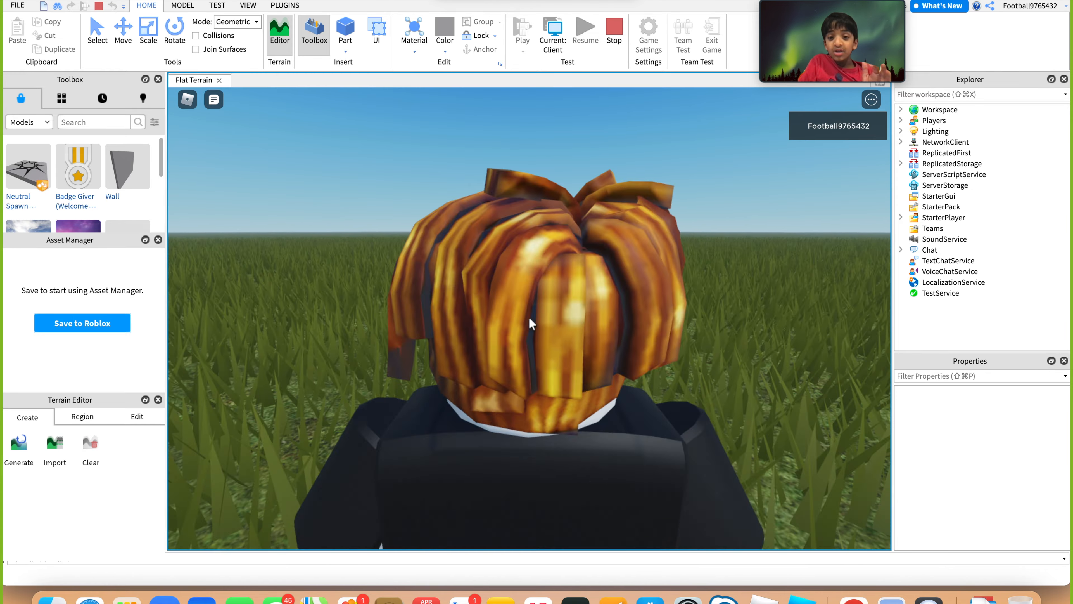
scroll(529, 319, "down", 8)
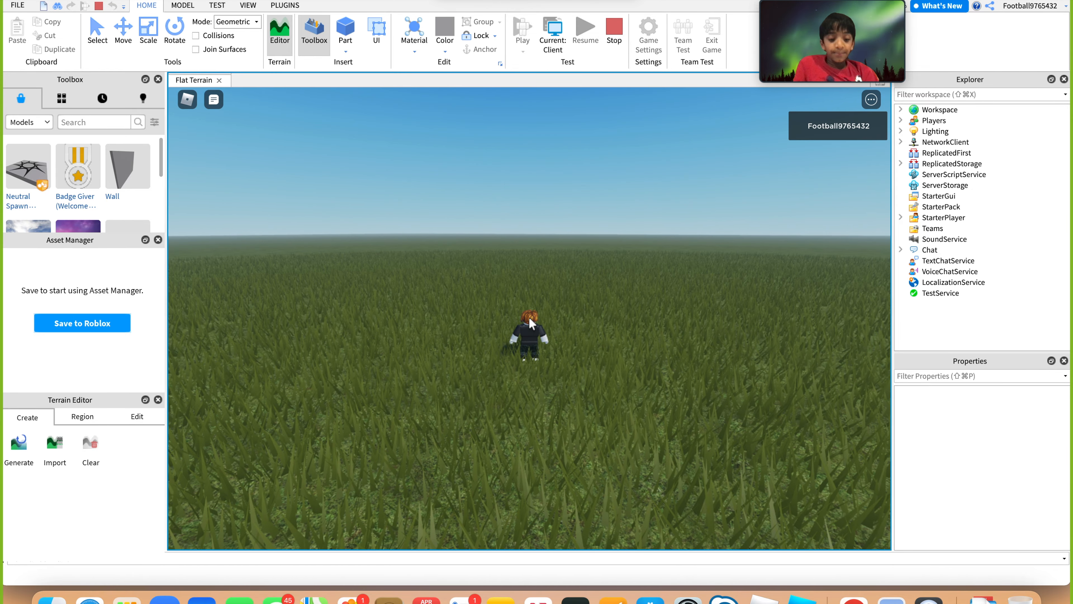
key("s")
key("a")
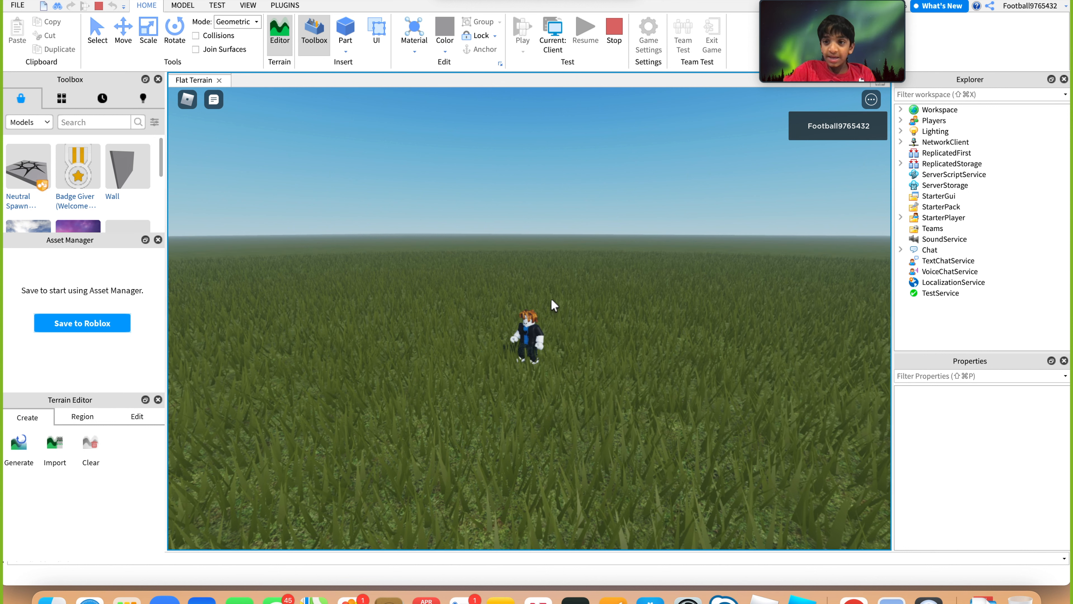
key("w")
key("a")
Step: Make the avatar jump in place several times to test the jump control
key("space")
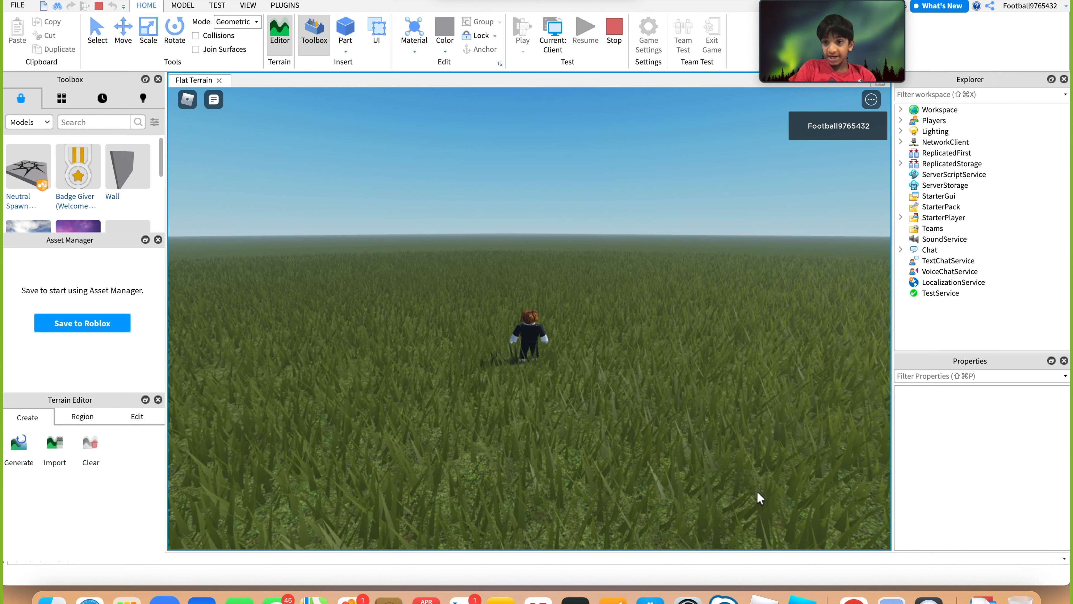
key("space")
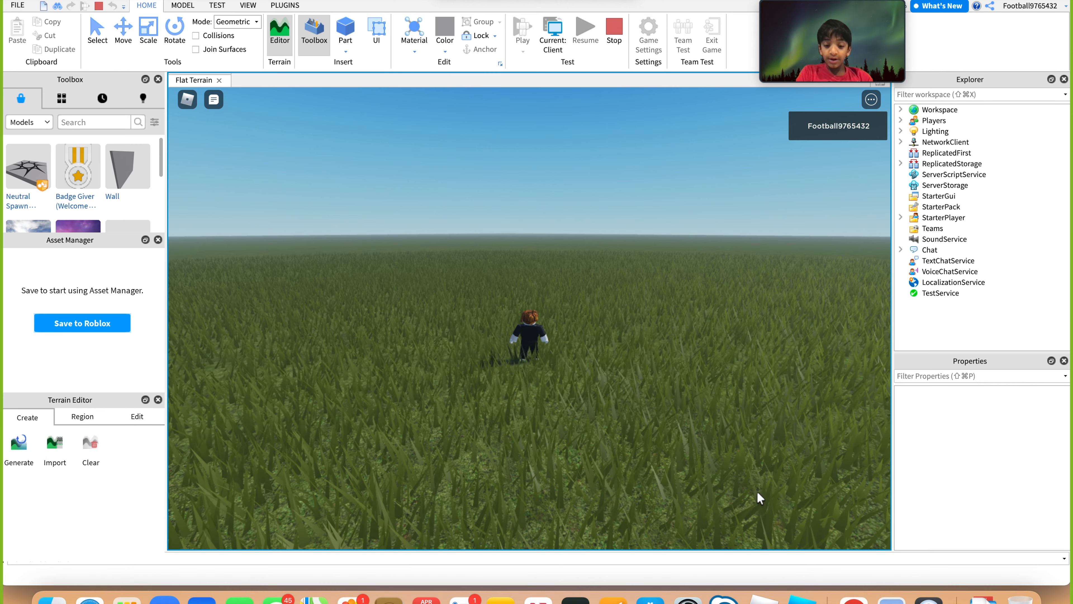
key("space")
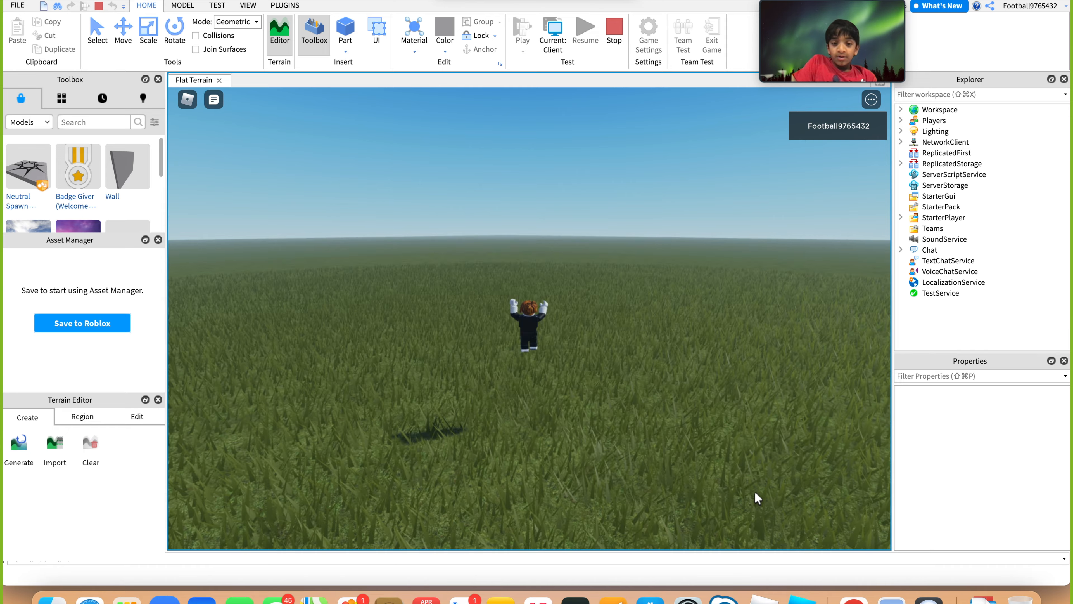
key("space")
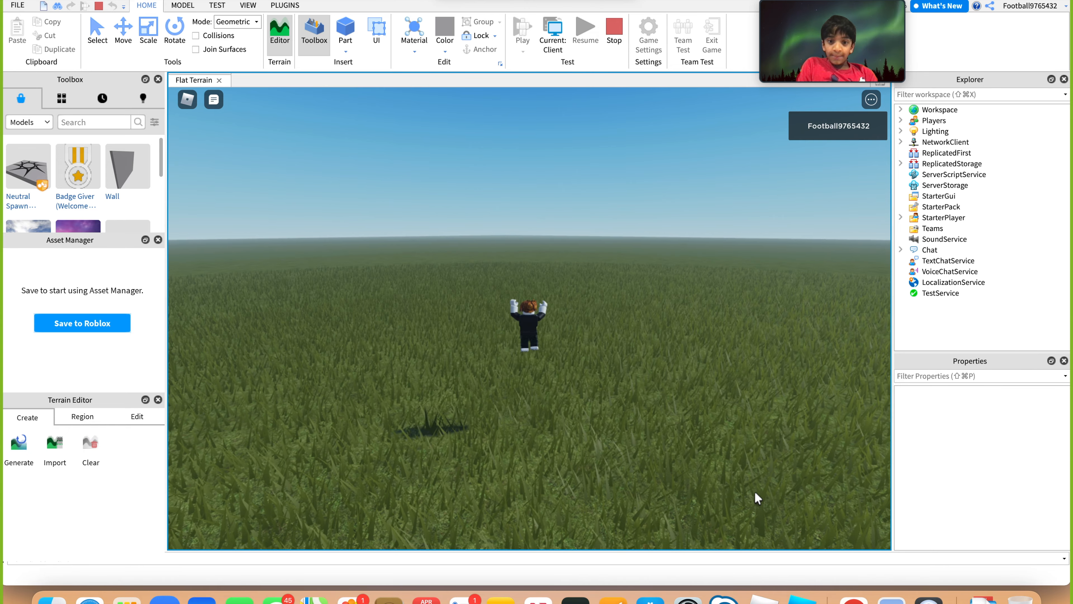
key("space")
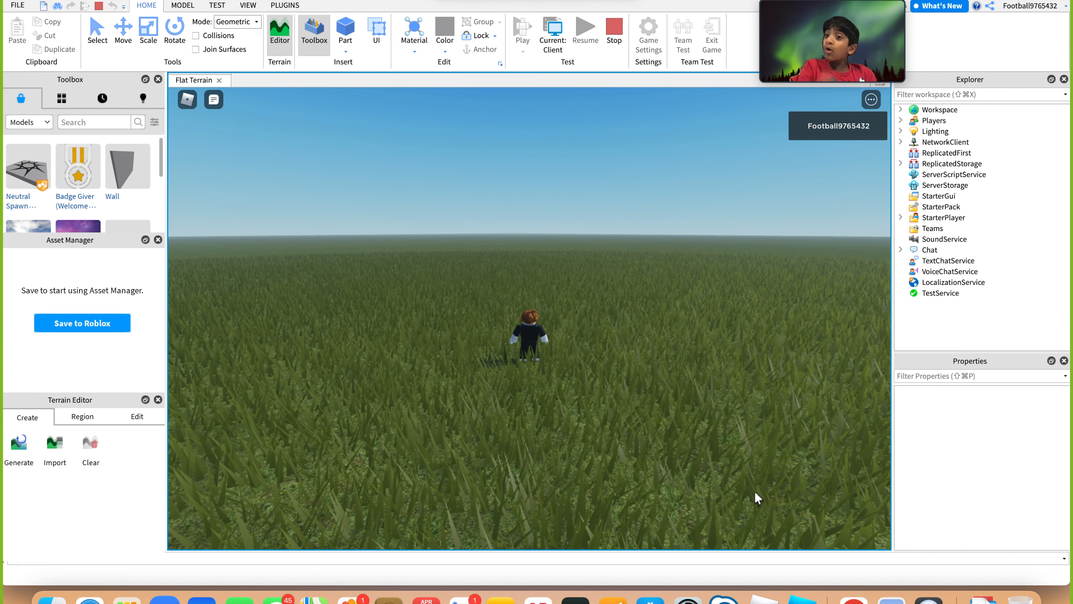
Step: Test jumping in combination with walking the avatar forward and backward
key("w")
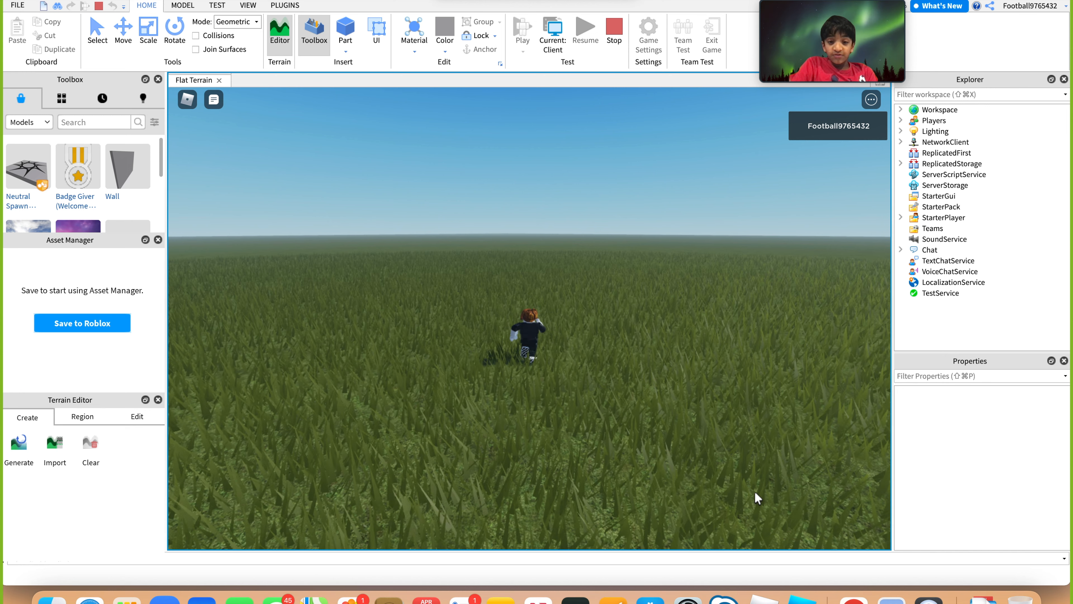
key("space")
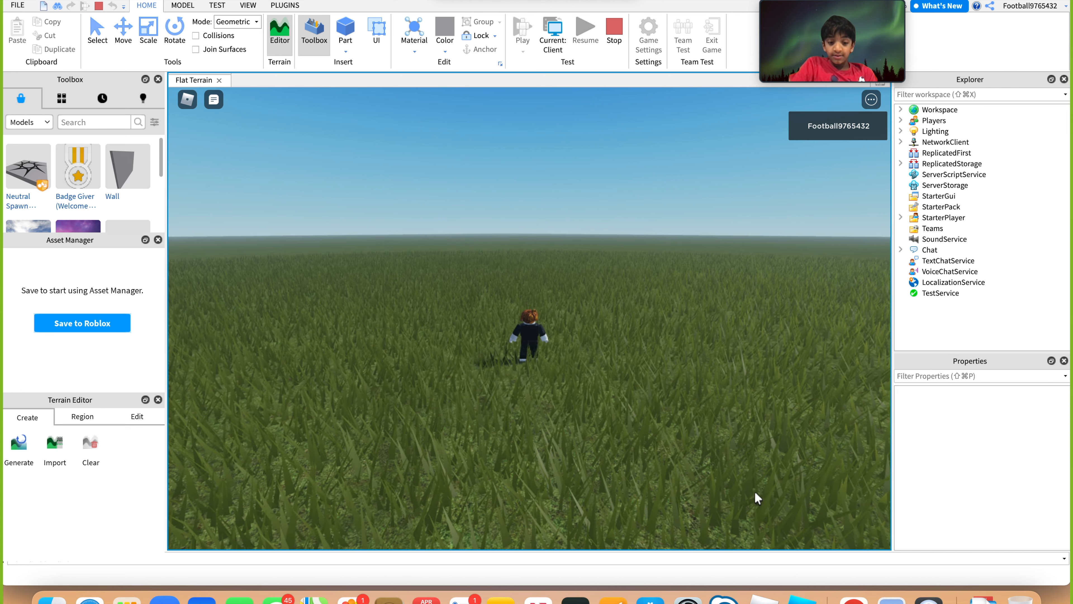
key("s")
key("space")
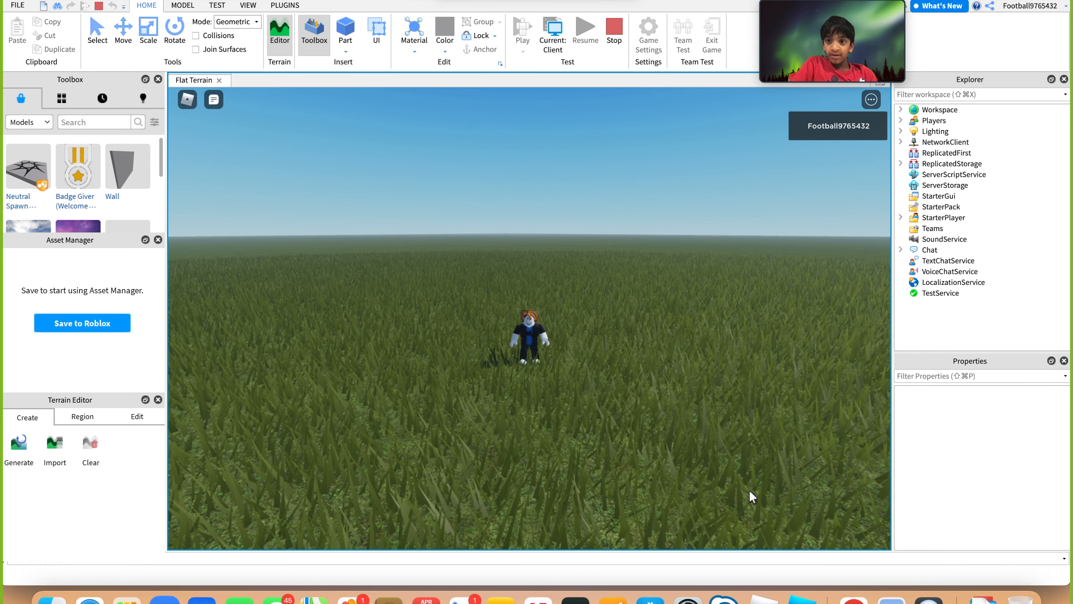
Step: View the avatar close up from the front while it jumps repeatedly, and stop the playtest
key("s")
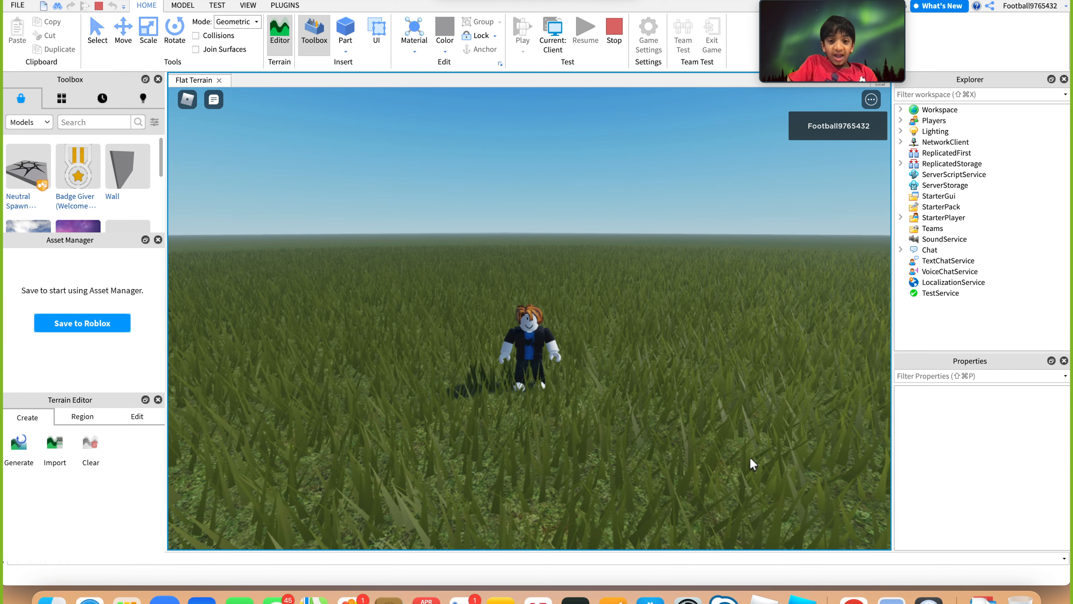
key("s")
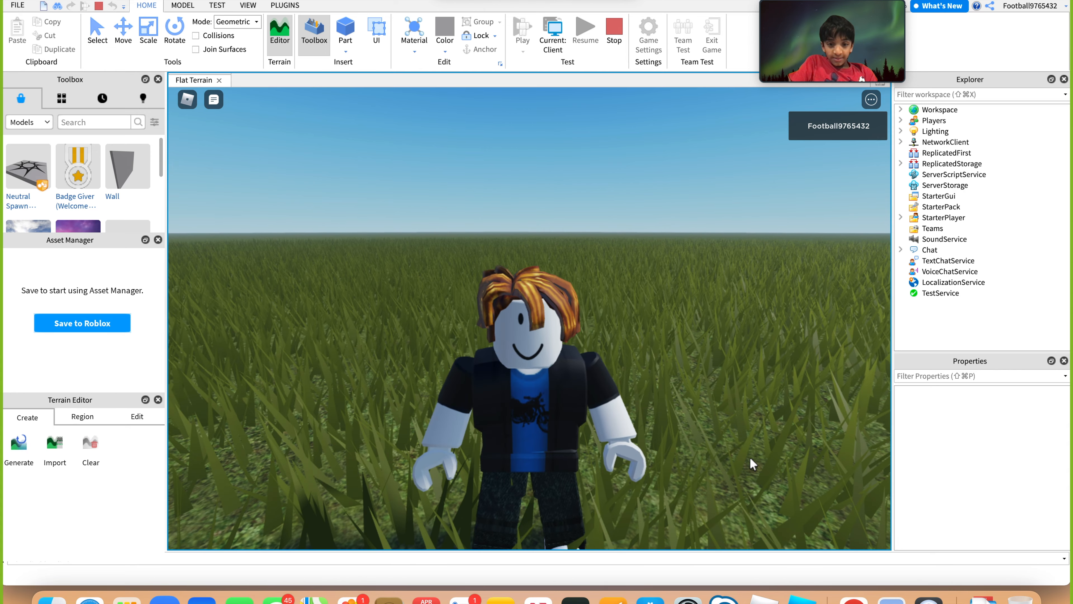
key("space")
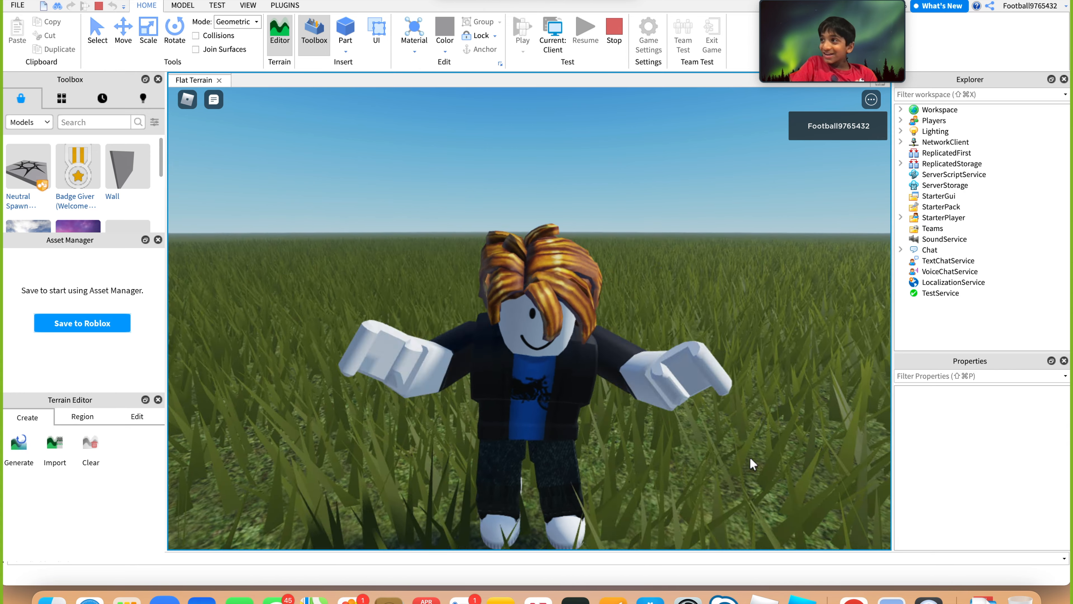
key("space")
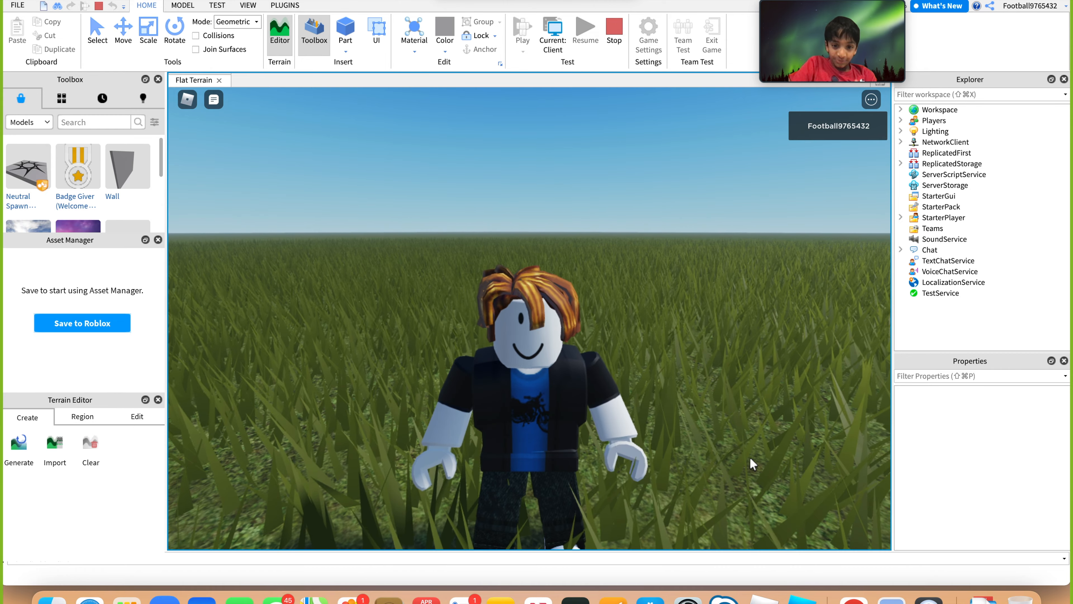
key("space")
key("space")
key("space")
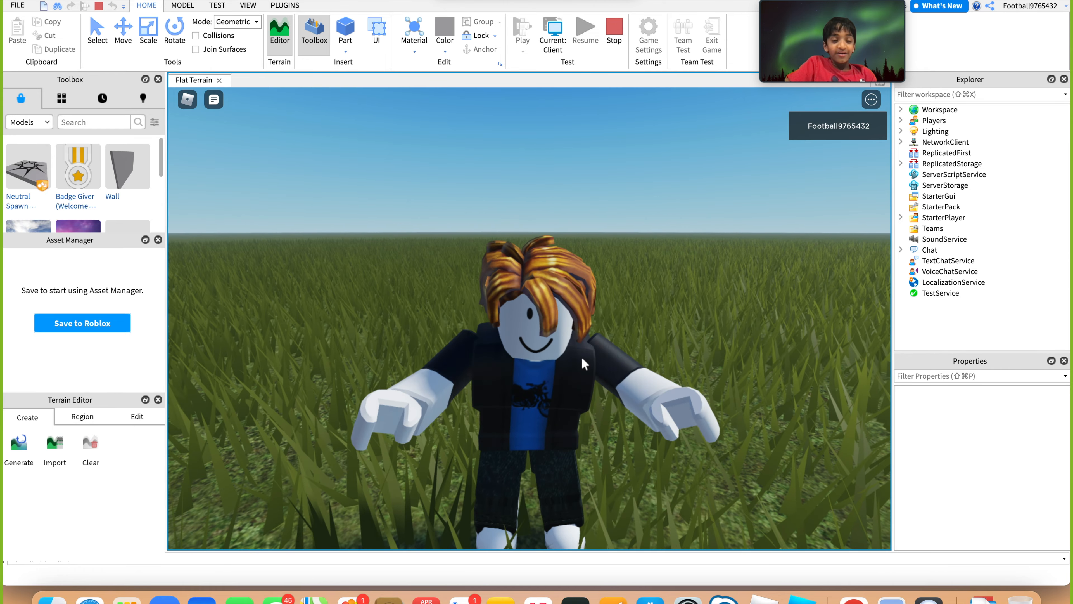
left_click(612, 48)
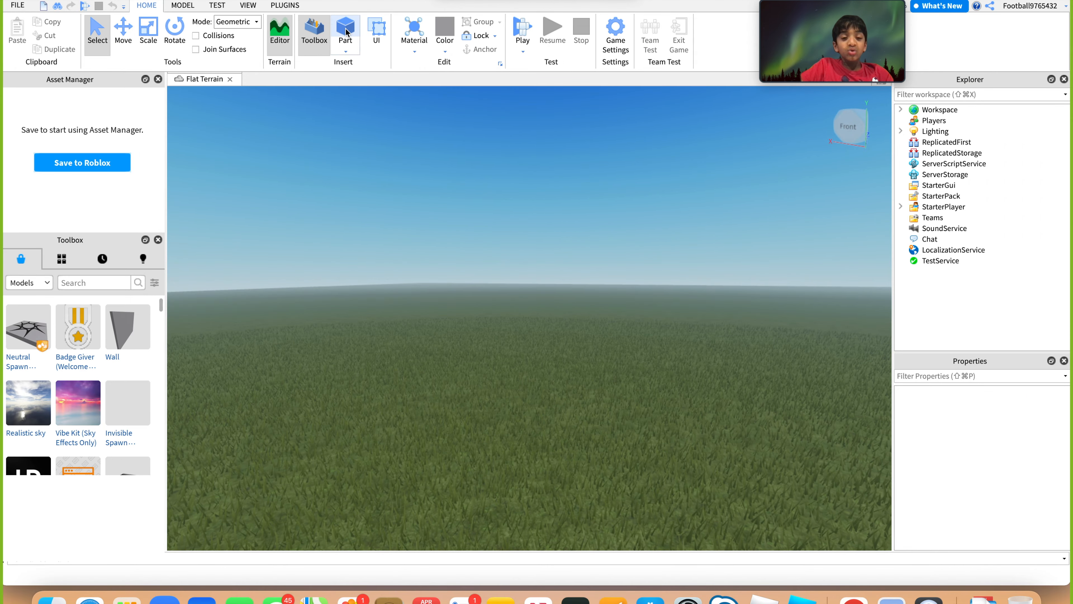
Step: Insert a block part into the workspace, view it on the terrain and delete it
left_click(346, 29)
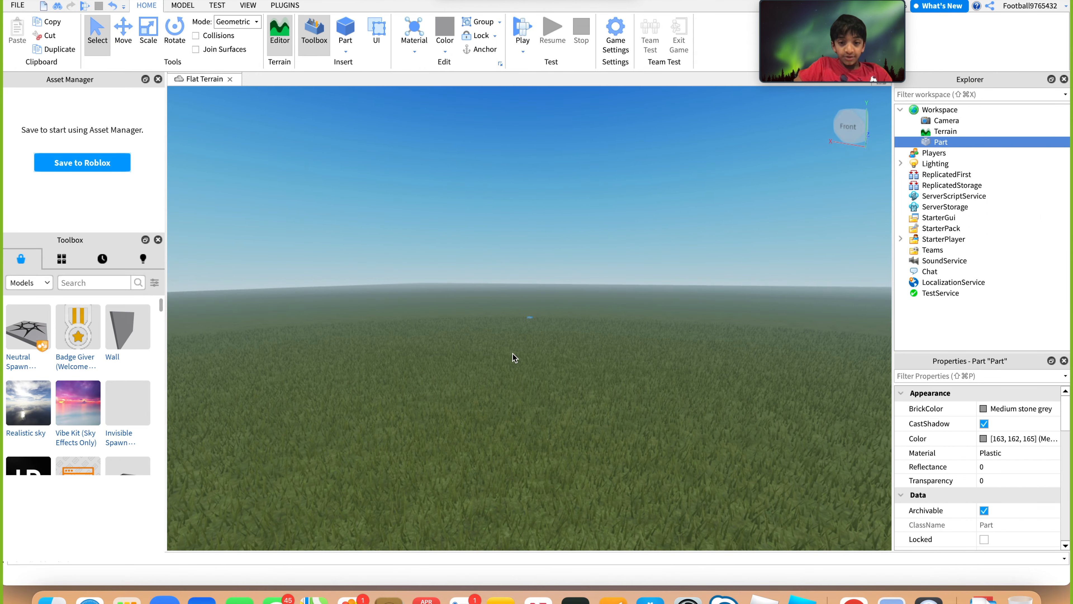
scroll(512, 353, "up", 5)
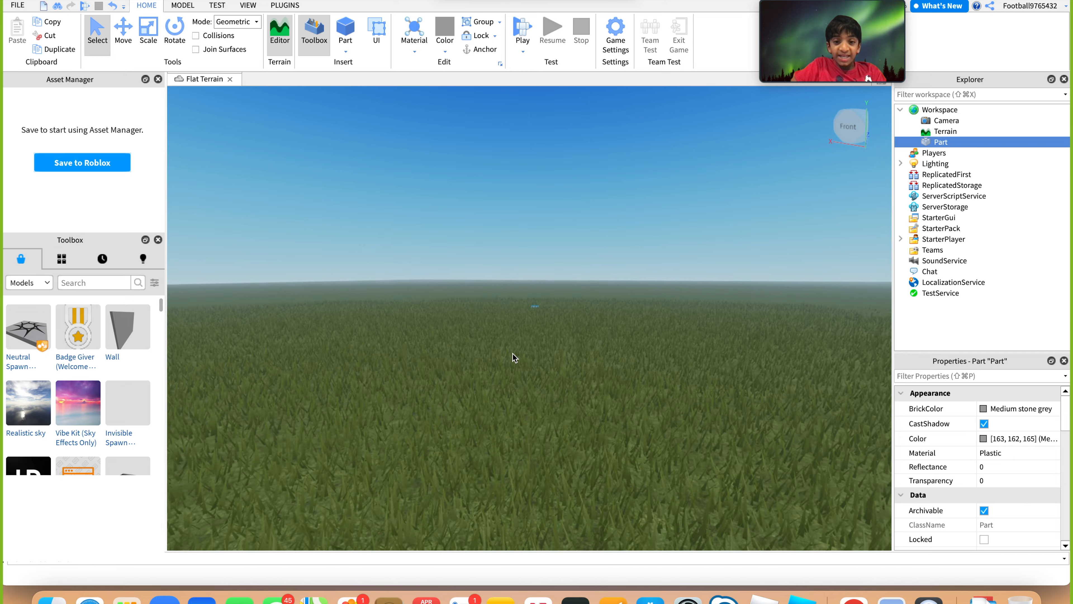
scroll(512, 353, "down", 3)
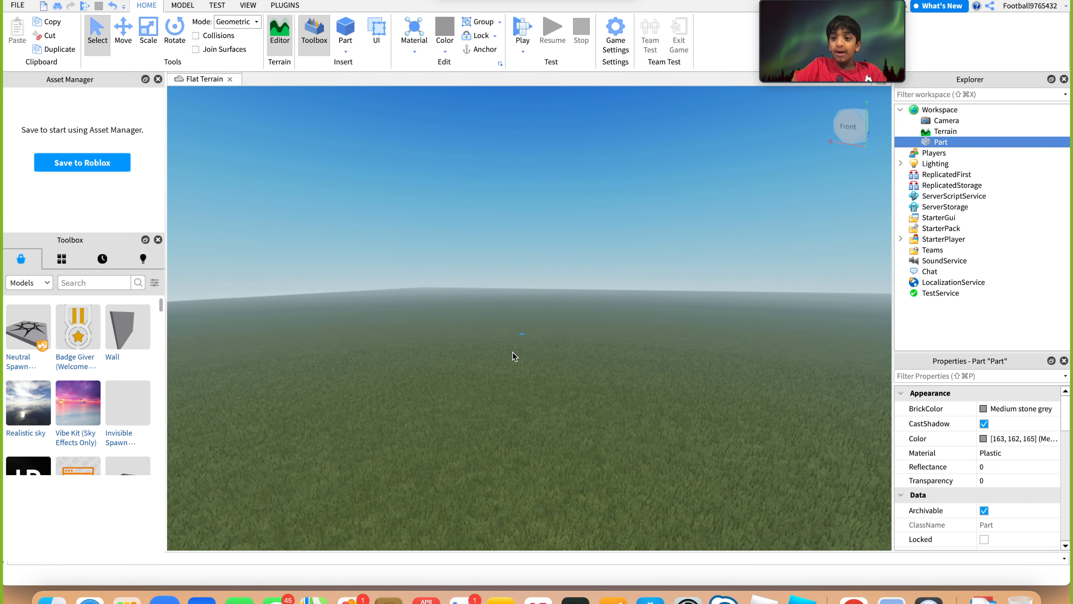
key("Delete")
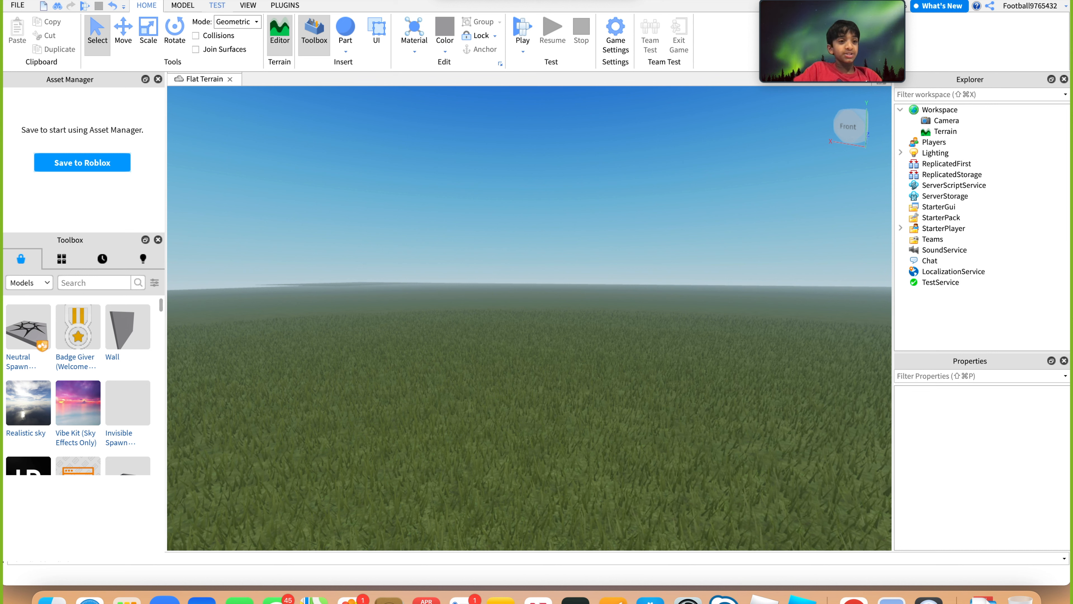
Step: Create a new place from the Baseplate template and insert a block part on it
left_click(19, 6)
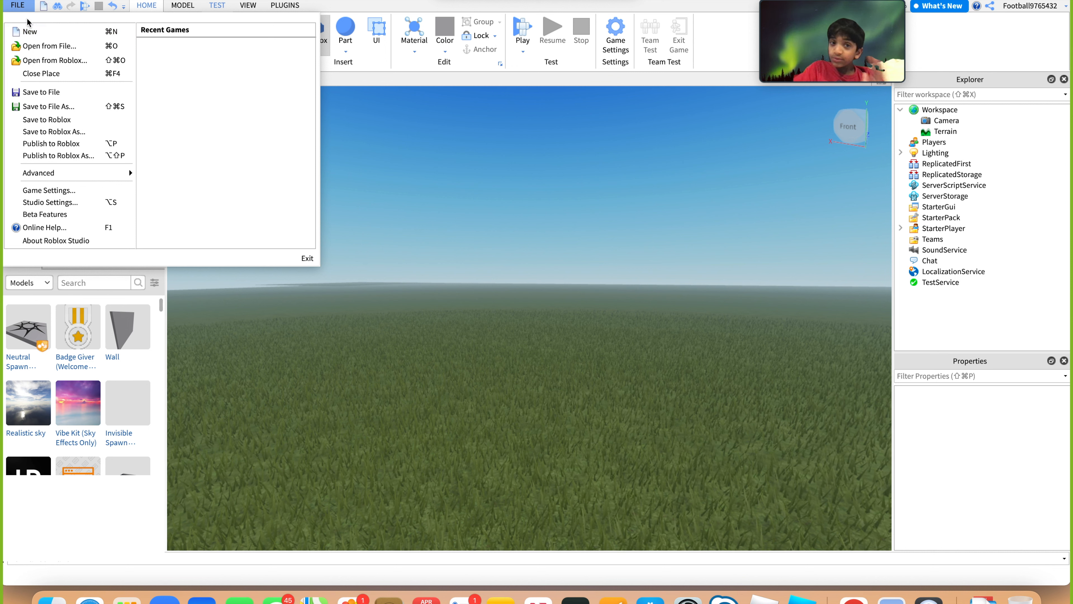
left_click(29, 32)
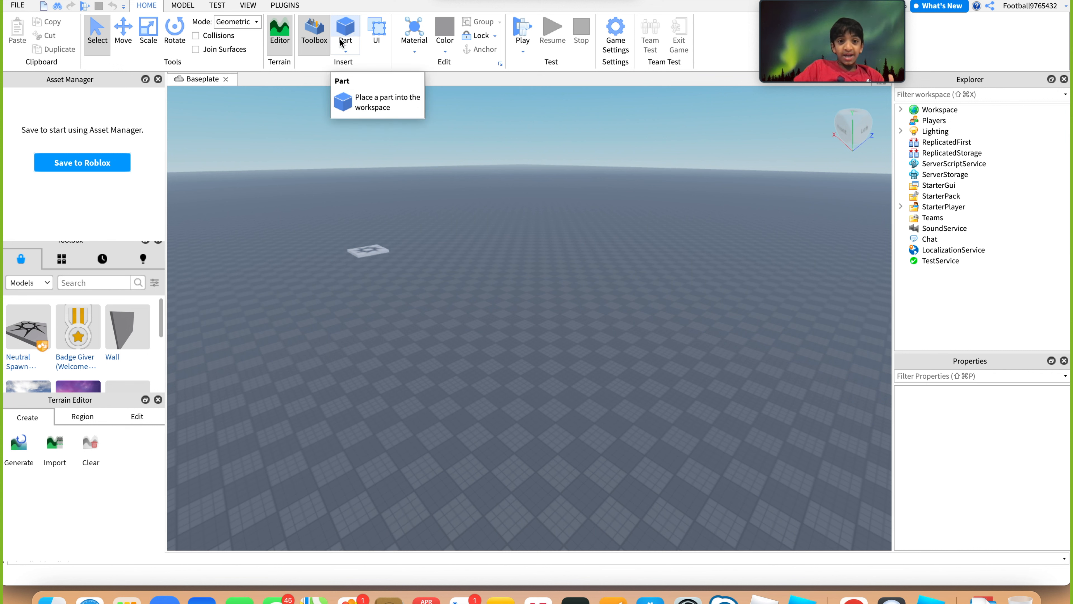
left_click(343, 29)
key("w")
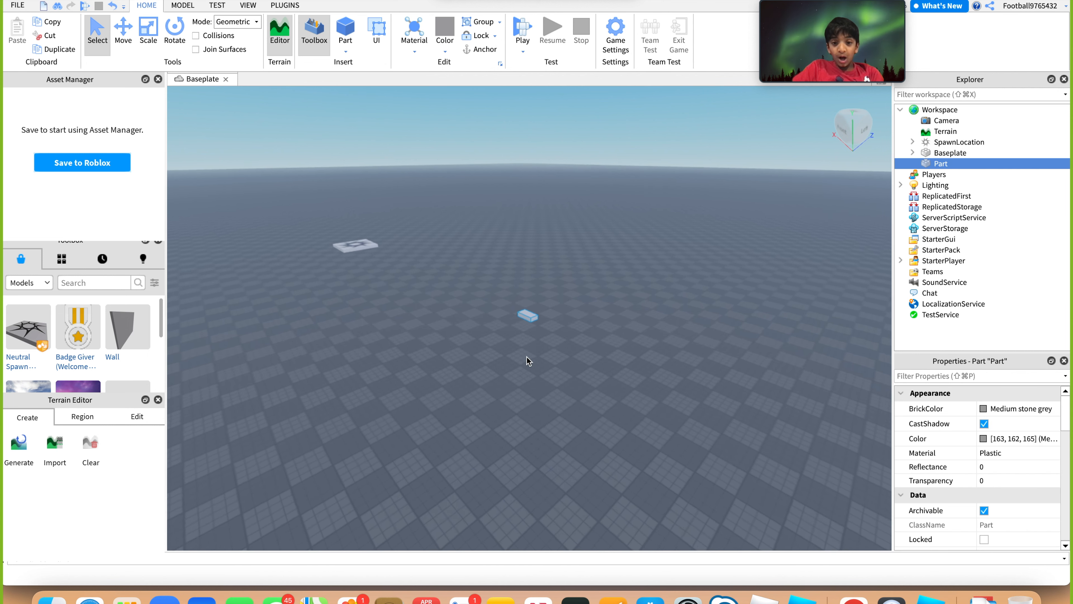
scroll(527, 347, "down", 4)
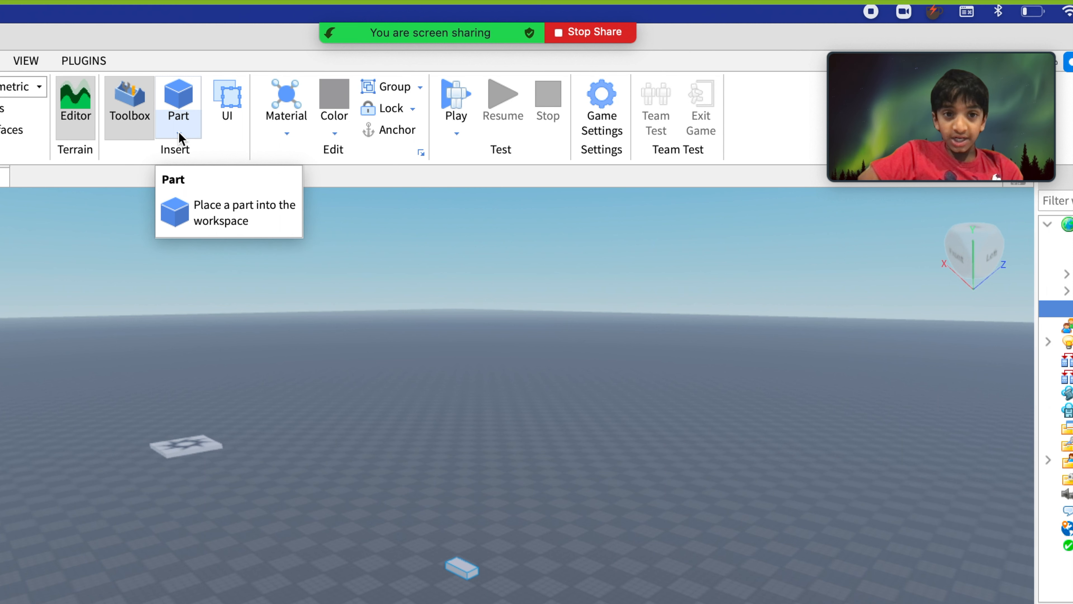
Step: Insert a cylinder part near the block and view it close up
left_click(179, 134)
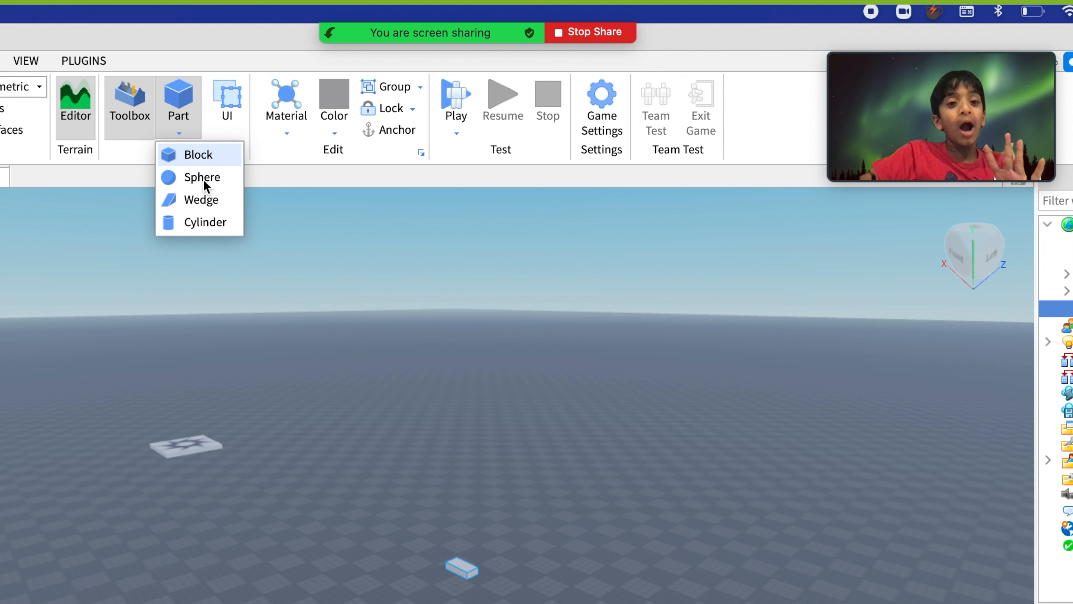
left_click(203, 226)
scroll(526, 573, "up", 5)
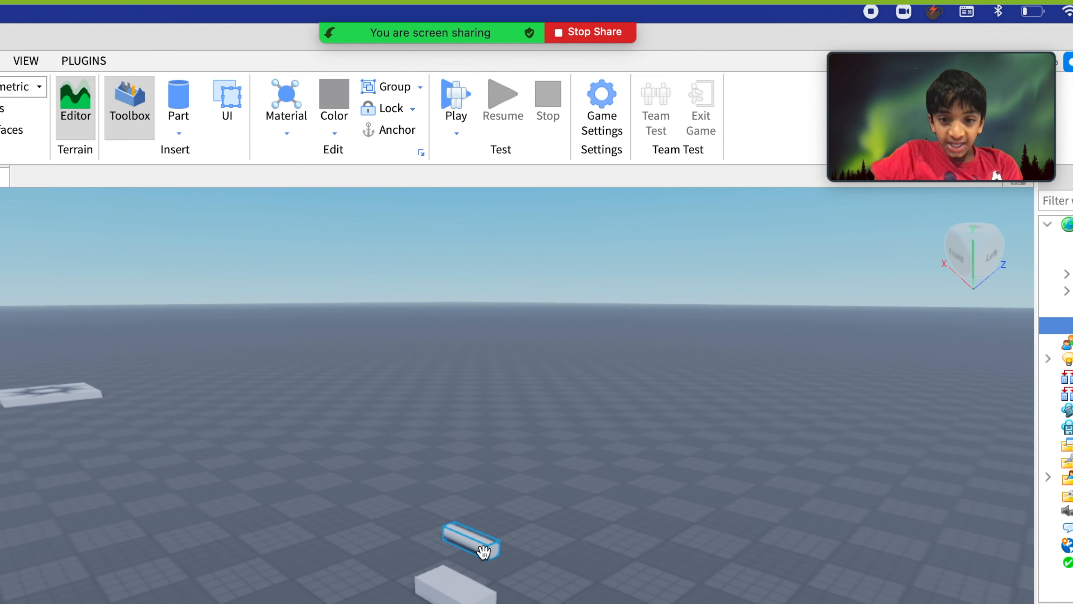
scroll(483, 552, "up", 2)
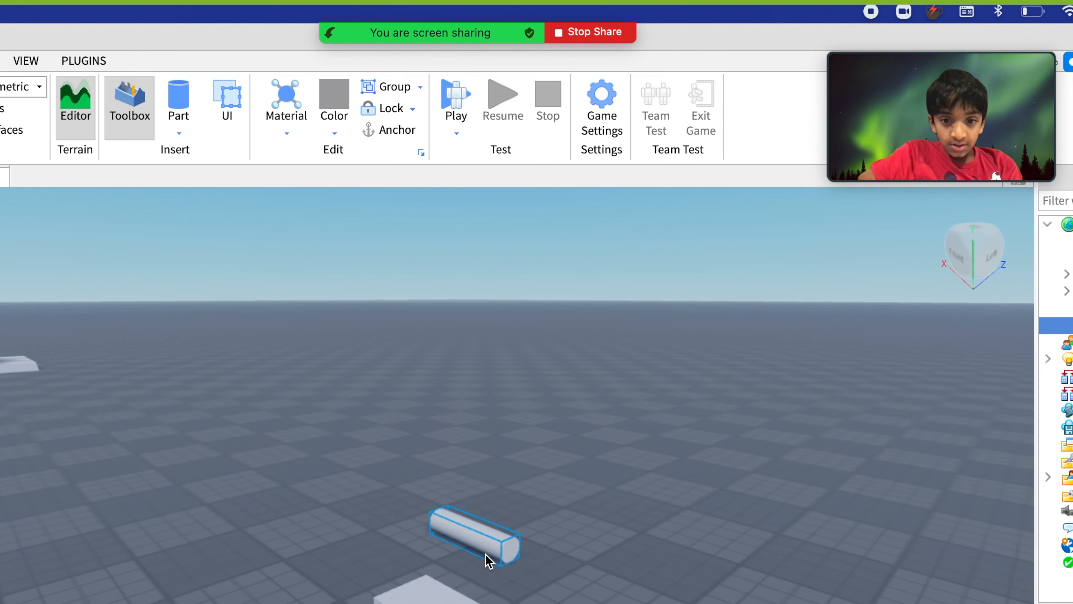
scroll(488, 561, "down", 4)
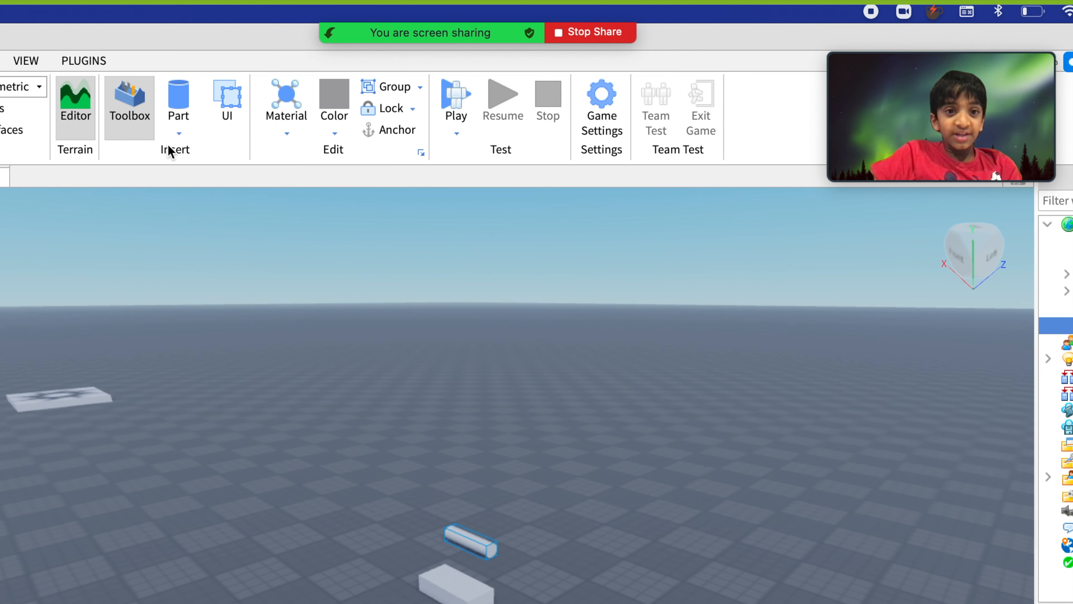
Step: Insert a sphere part and place it just behind the cylinder
left_click(184, 135)
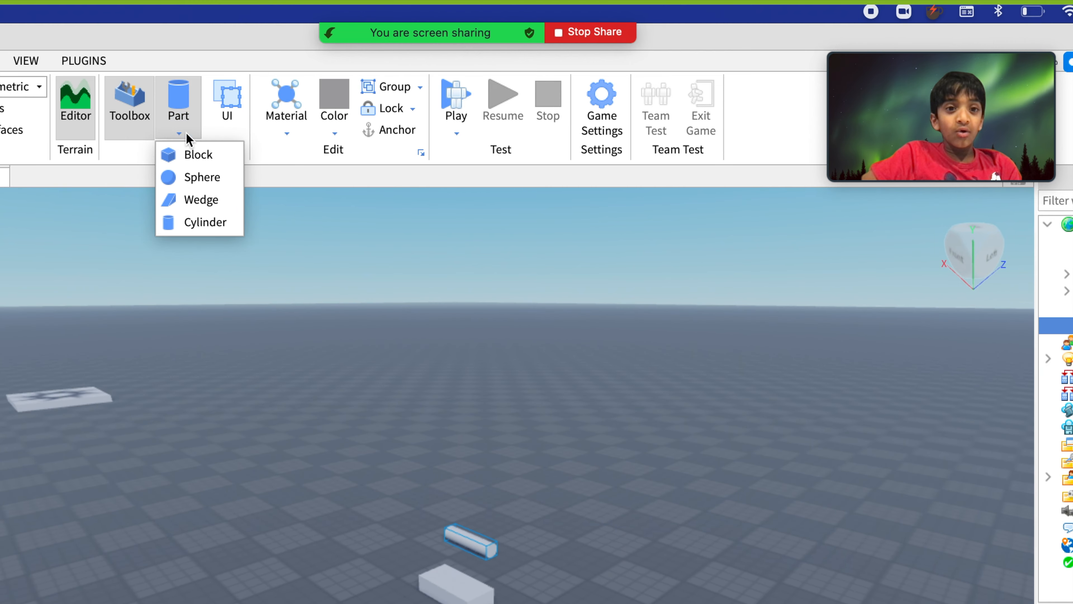
left_click(199, 180)
left_click_drag(474, 505, 518, 524)
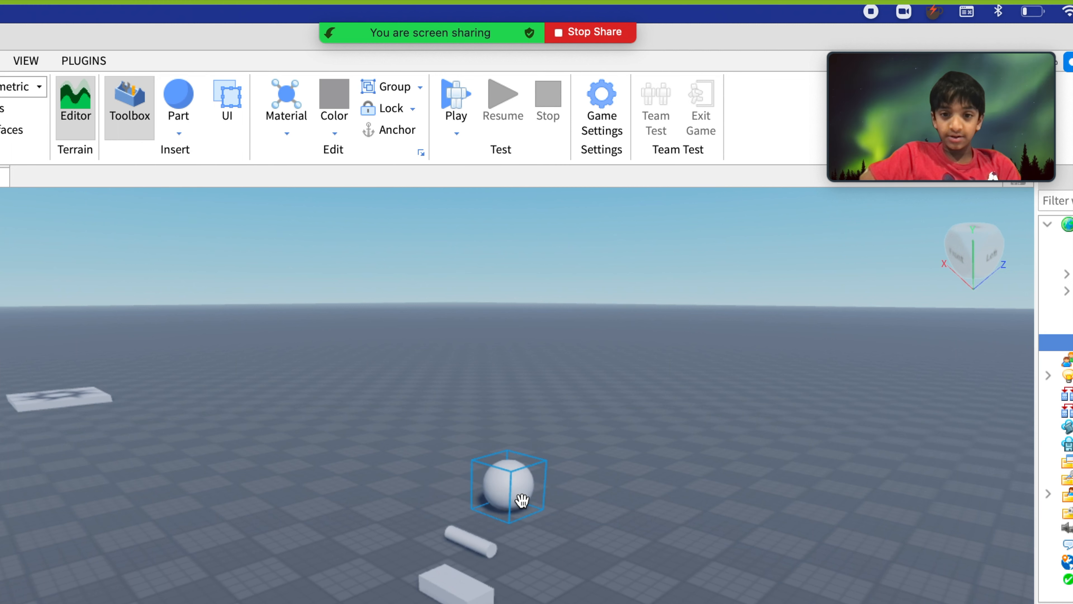
Step: Insert a wedge part and place it beside the block, on the side nearer the spawn location
left_click(178, 125)
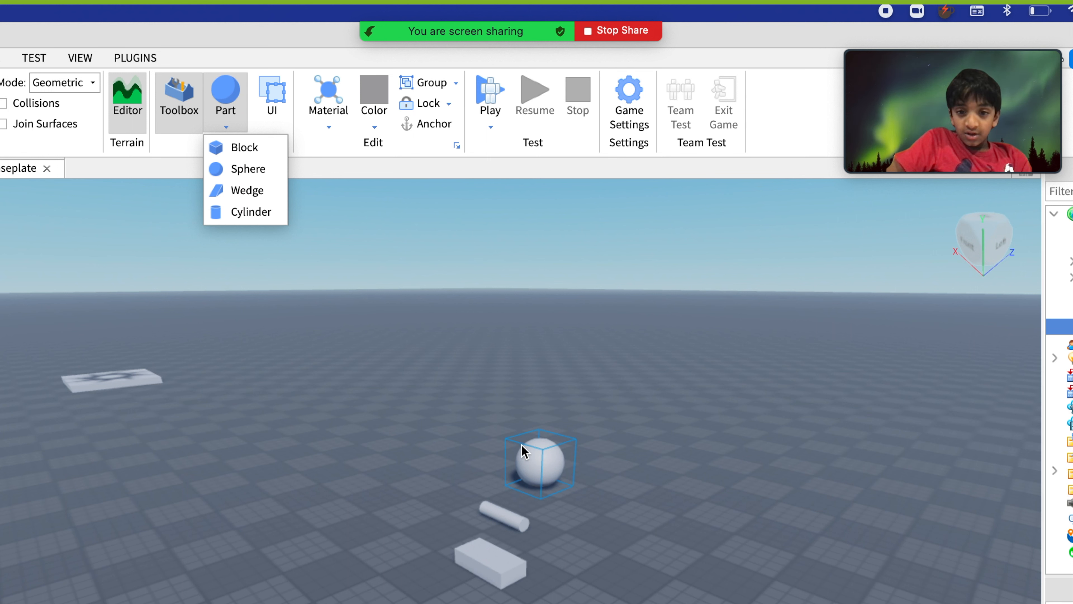
left_click(250, 191)
left_click_drag(509, 502, 347, 524)
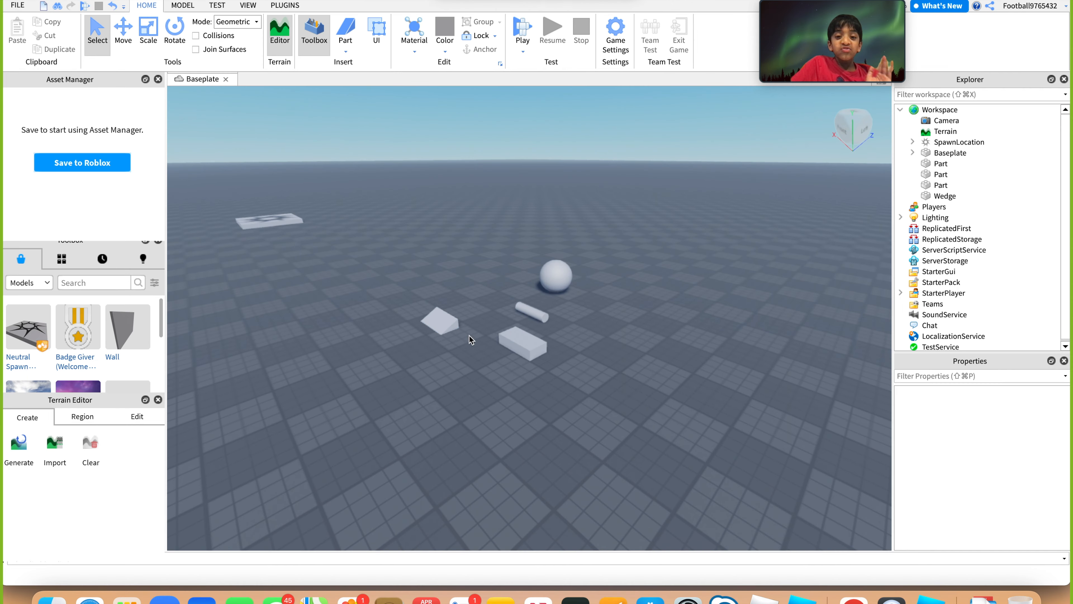
Step: Delete the spawn location from the baseplate and open the Toolbox's list of asset categories
left_click(490, 549)
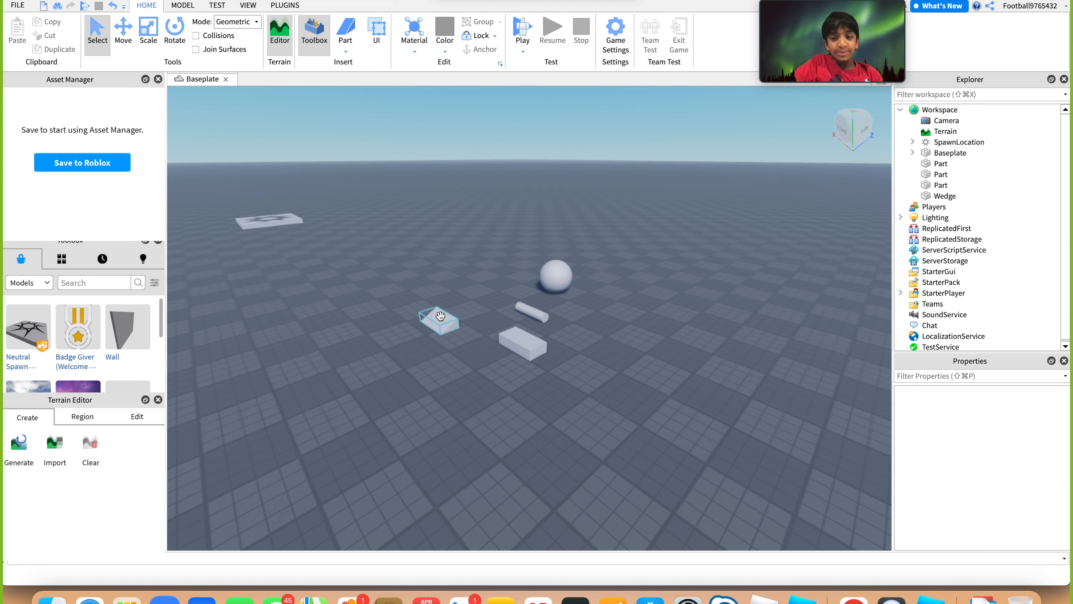
left_click(269, 220)
key("Delete")
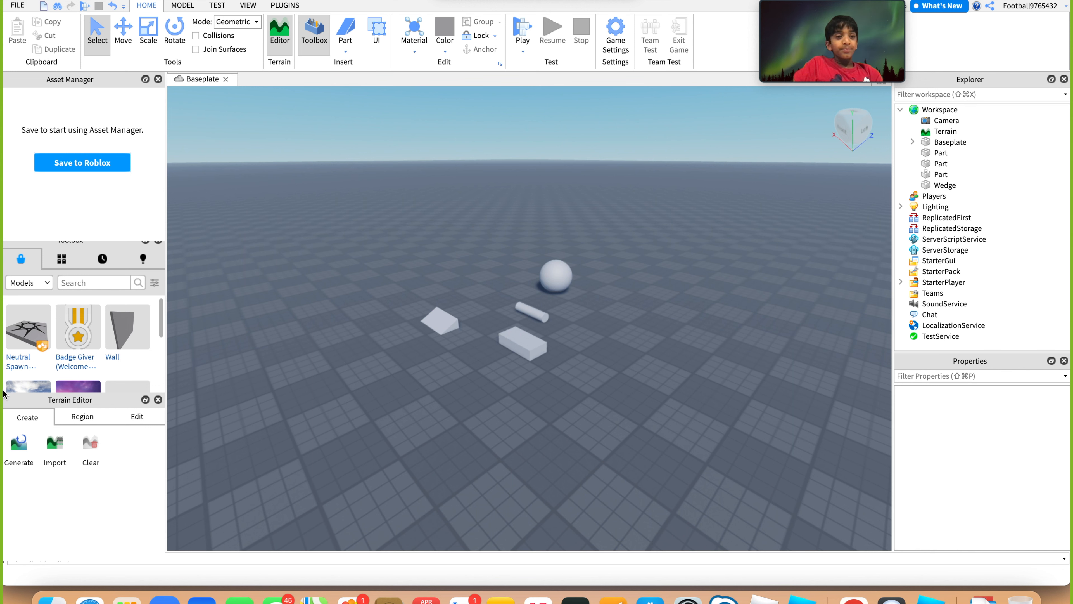
left_click(34, 286)
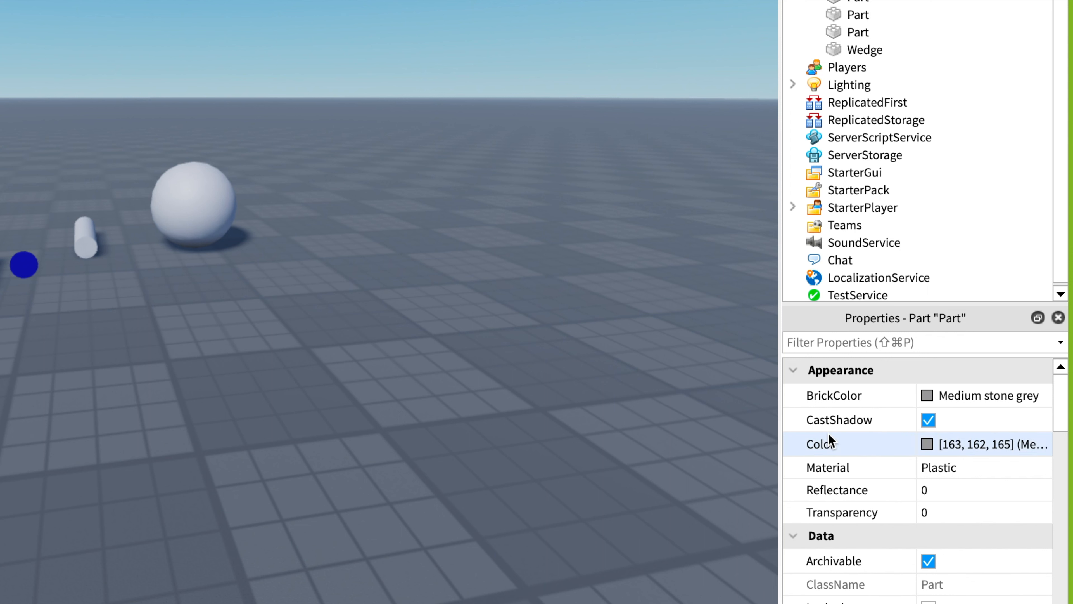
Step: Rename the selected block part as "rectangle part" in its properties and deselect it
scroll(828, 433, "down", 5)
scroll(828, 434, "down", 1)
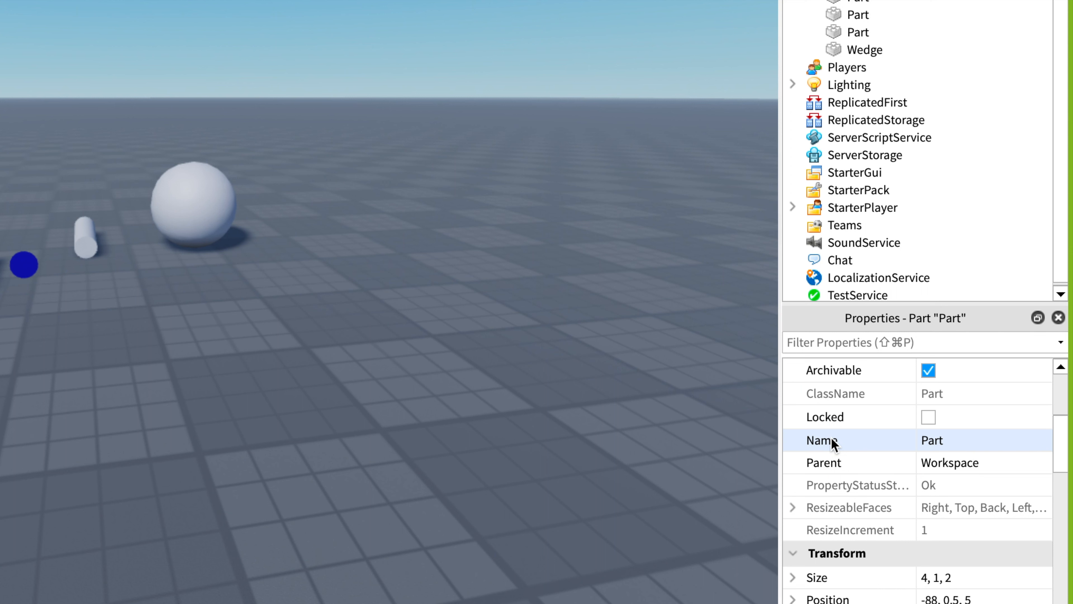
left_click(958, 445)
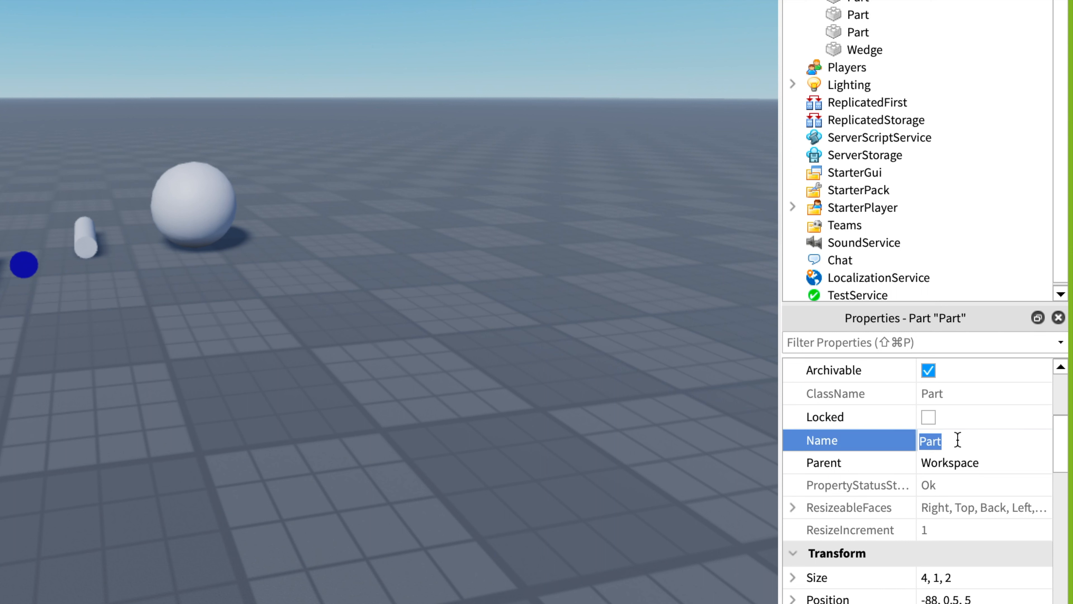
left_click(957, 440)
key("BackSpace")
key("BackSpace")
key("BackSpace")
key("BackSpace")
type("rectangle part")
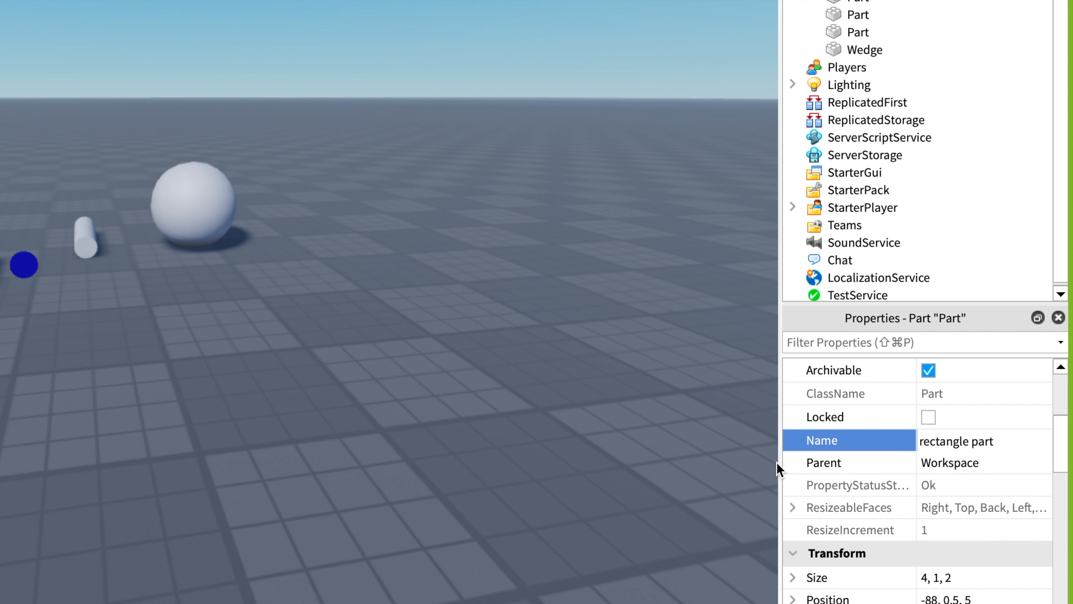
key("Return")
left_click(721, 454)
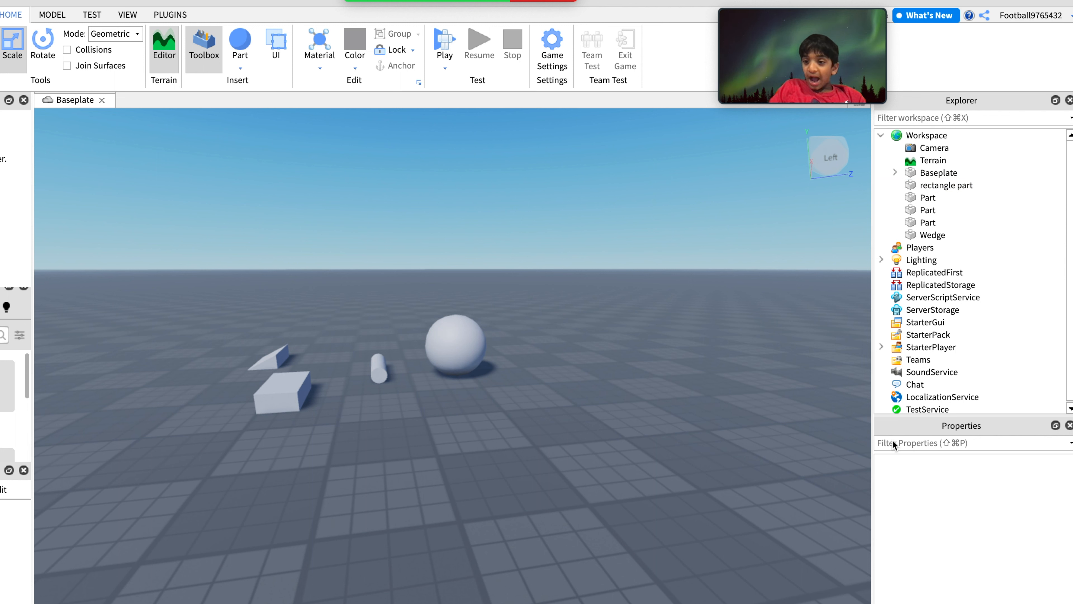
left_click(947, 440)
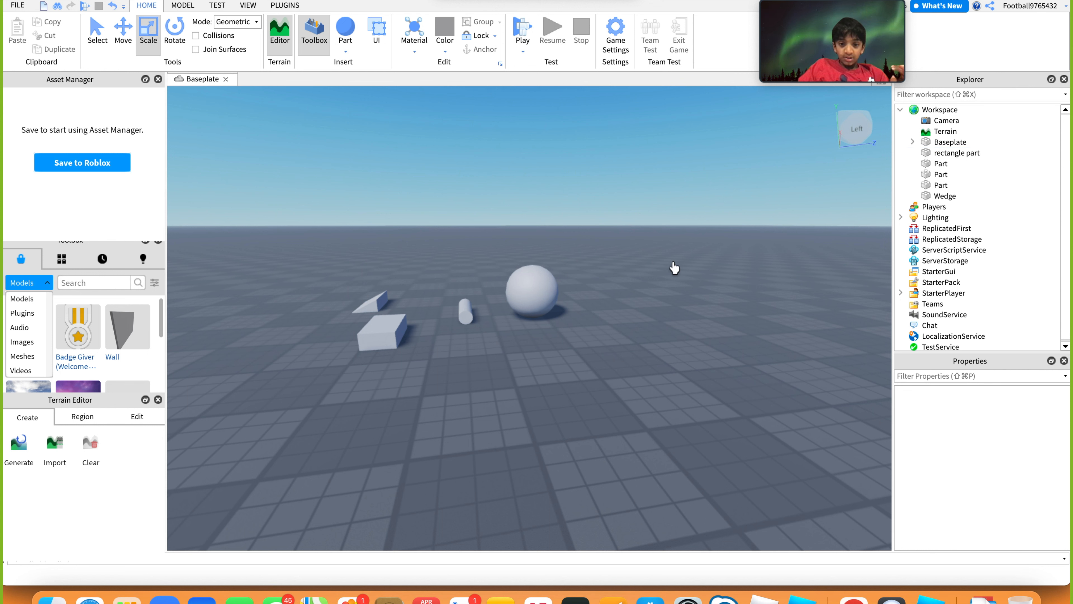
Step: Set the colour of the rectangle part to a dark blue of about [30, 15, 173] and deselect it
left_click(387, 332)
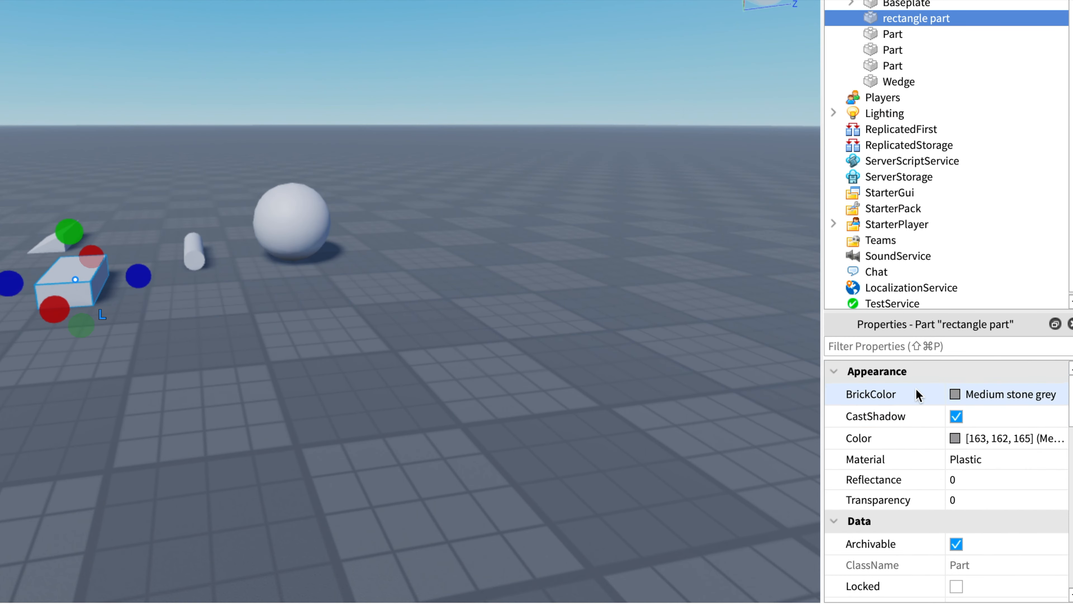
scroll(915, 394, "down", 10)
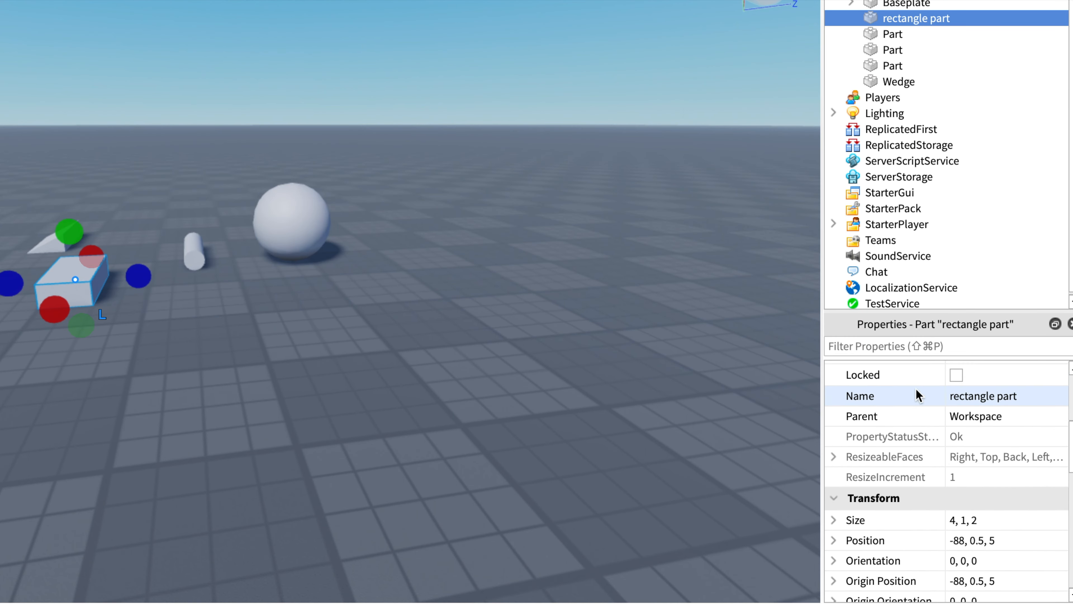
scroll(916, 395, "up", 5)
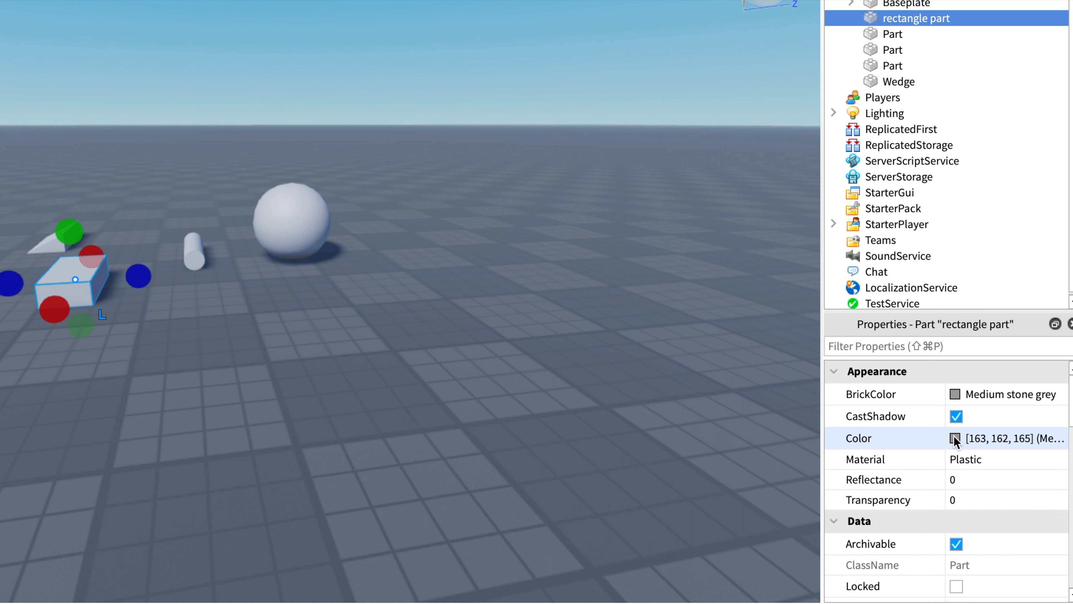
left_click(1008, 435)
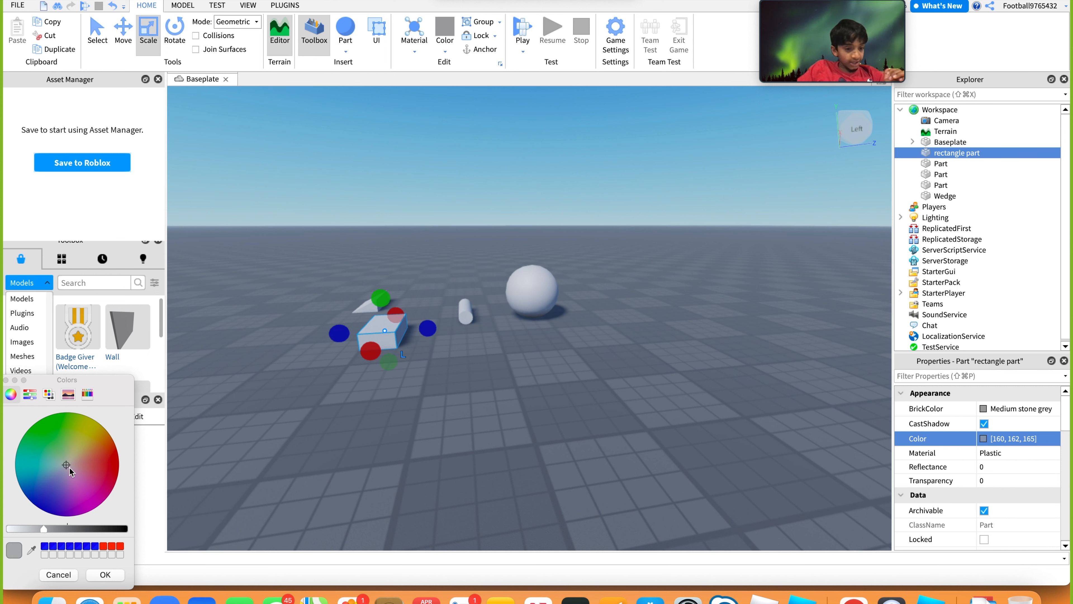
left_click_drag(69, 466, 47, 498)
left_click(101, 575)
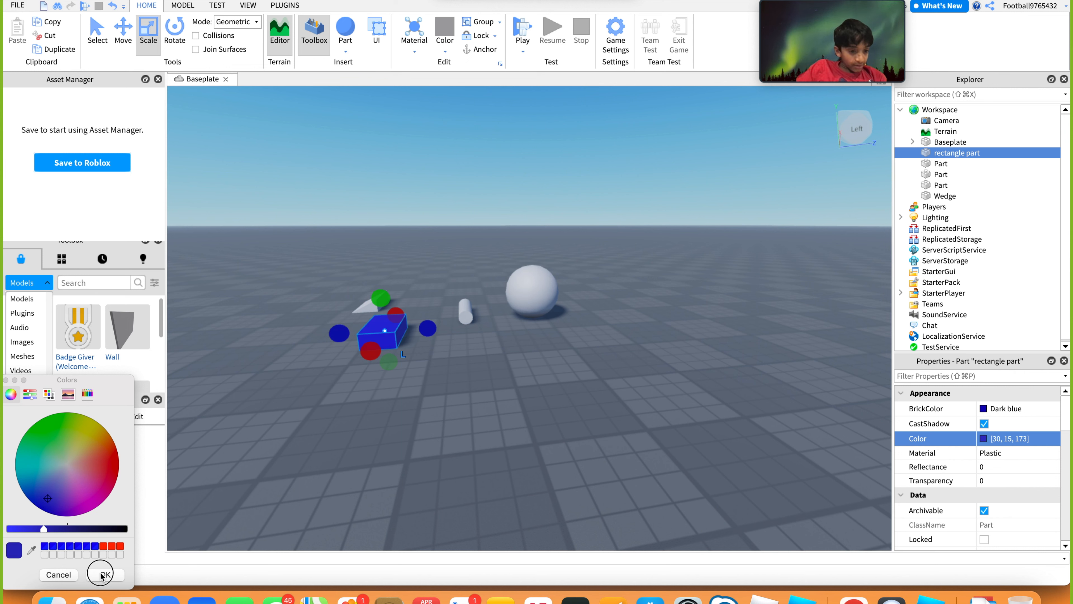
left_click(392, 391)
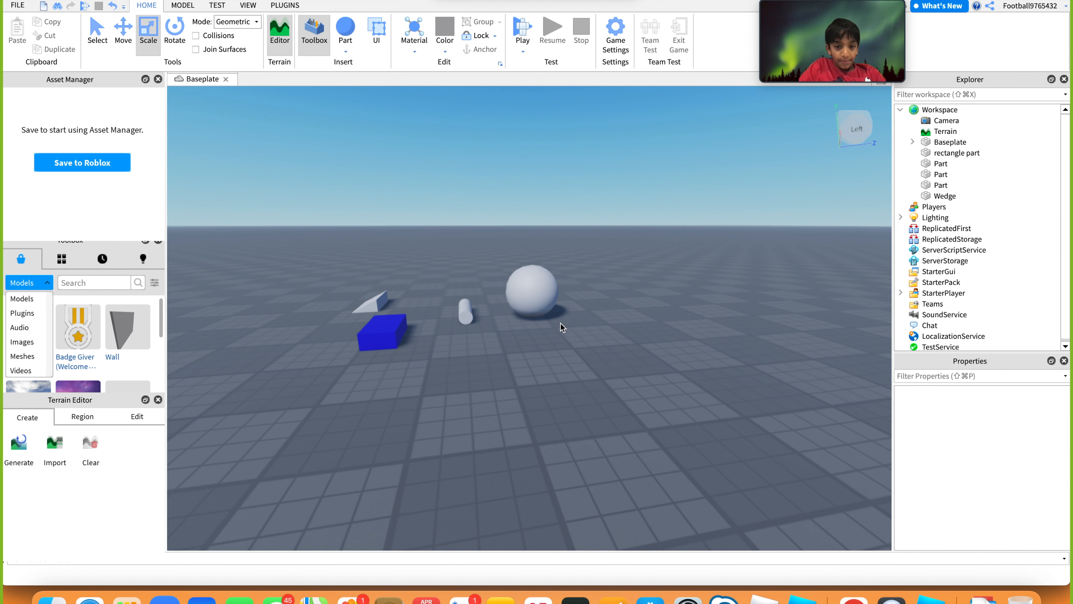
Step: Set the transparency of the sphere to 1
left_click(542, 298)
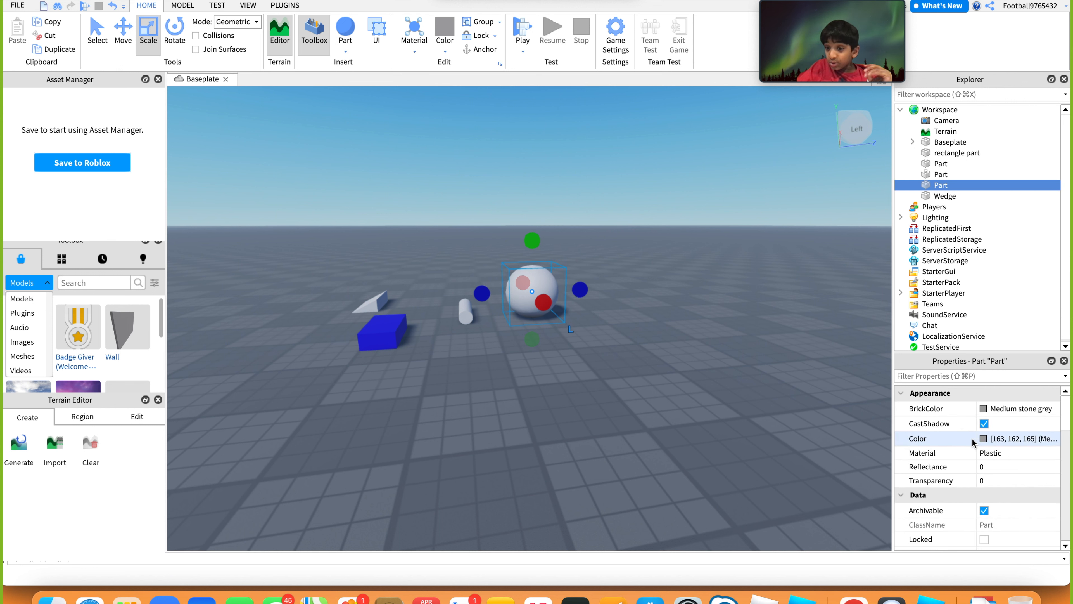
scroll(972, 438, "down", 3)
scroll(971, 439, "up", 1)
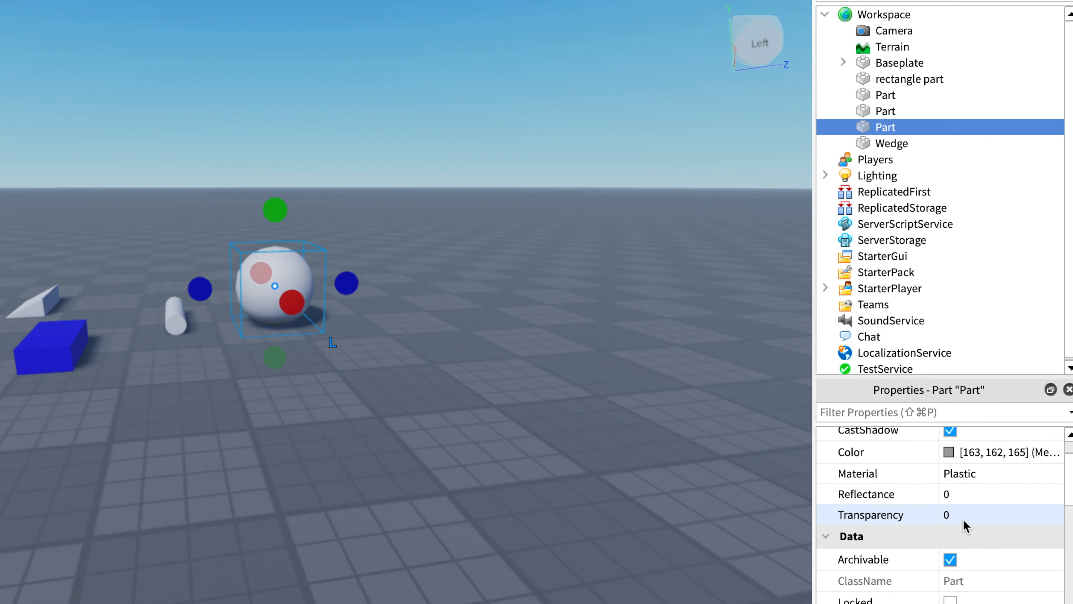
left_click(964, 520)
type("1")
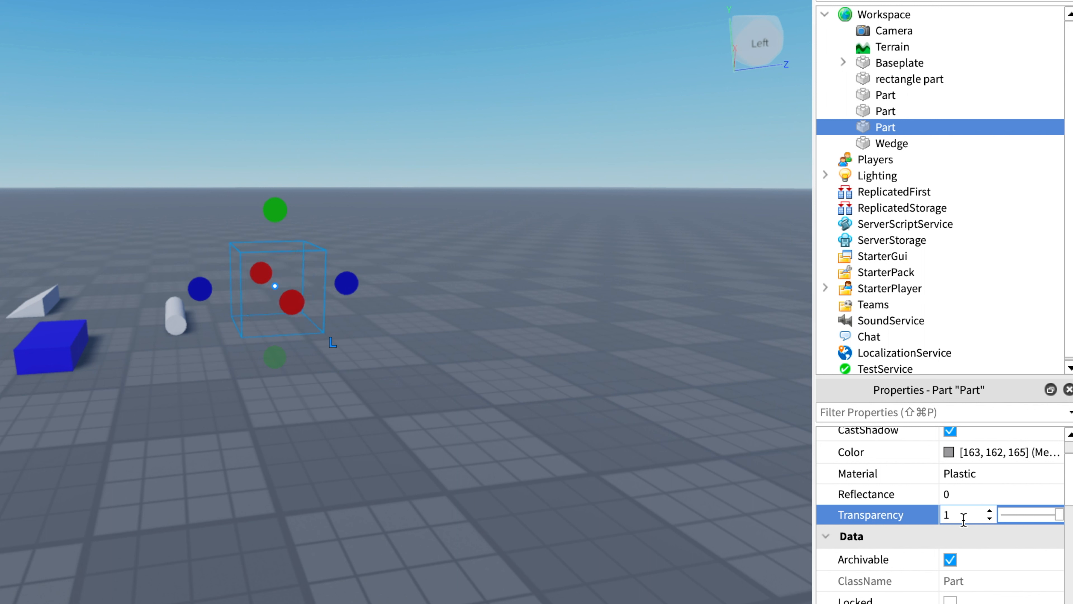
Step: Set the sphere's transparency to 0.8 and deselect the part
key("BackSpace")
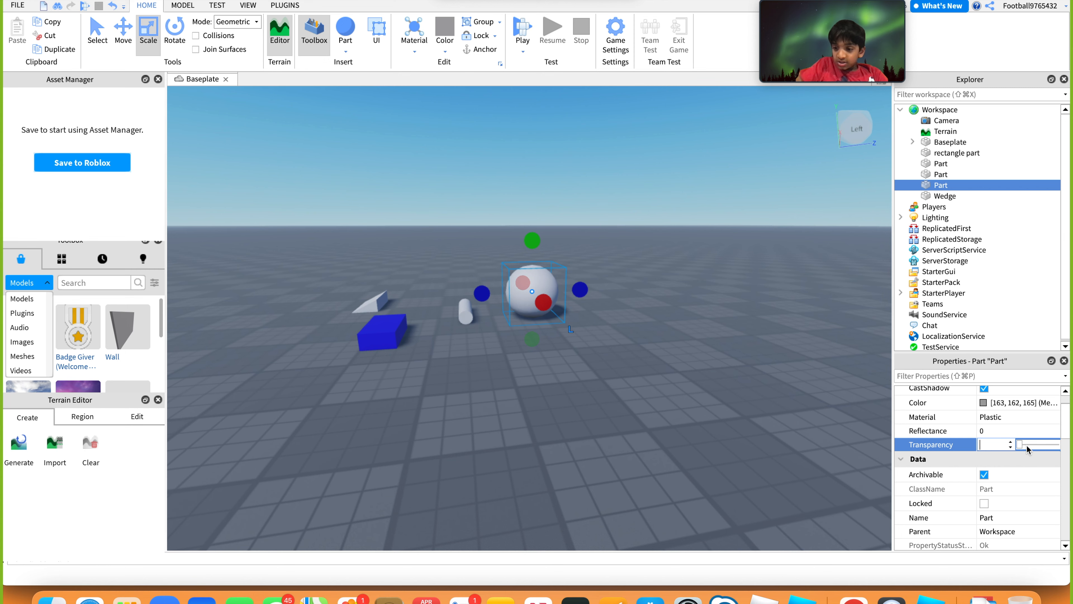
left_click_drag(1008, 463, 1051, 448)
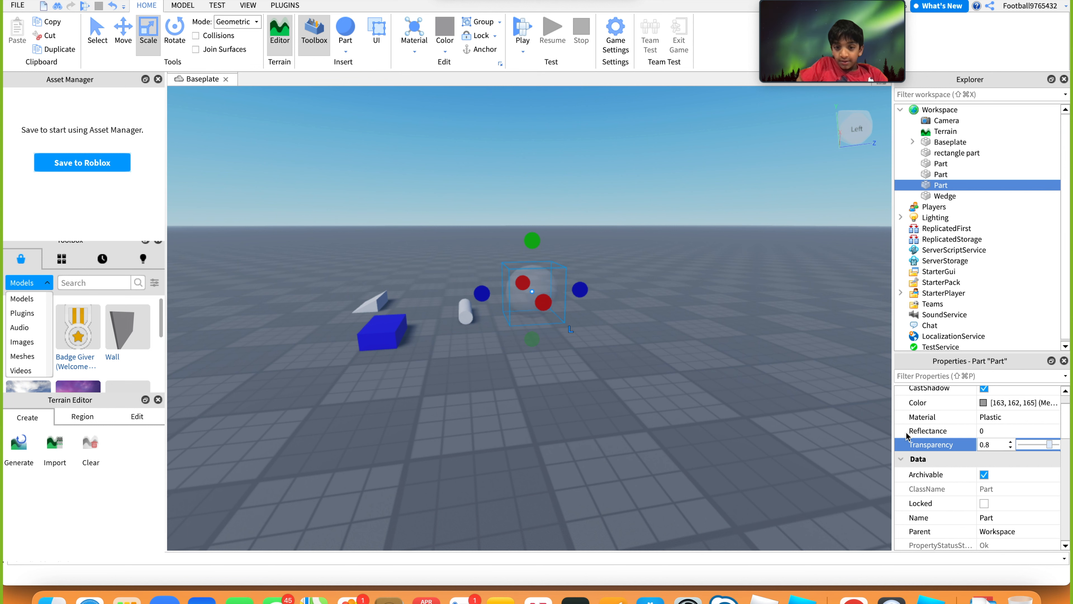
left_click(842, 418)
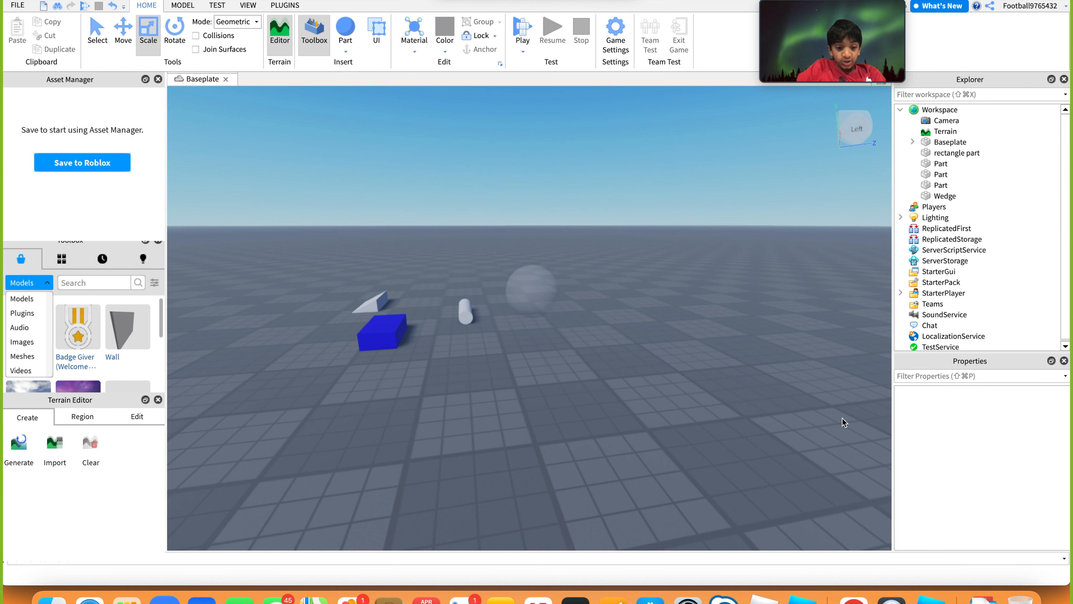
Step: View the four parts on the baseplate from several angles and from above
key("w")
key("a")
key("s")
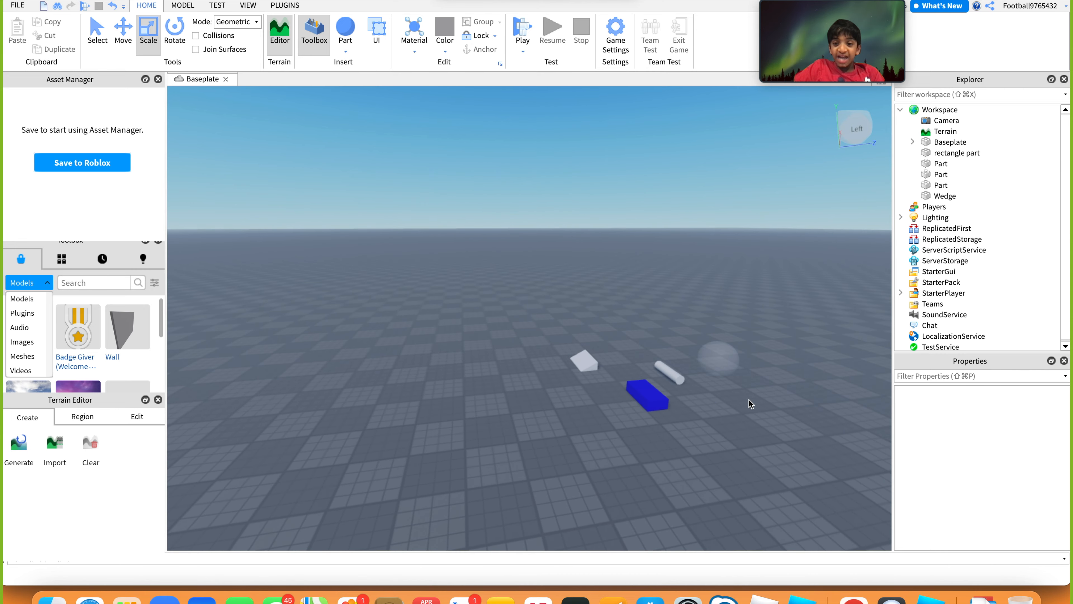
key("w")
right_click_drag(734, 370, 595, 404)
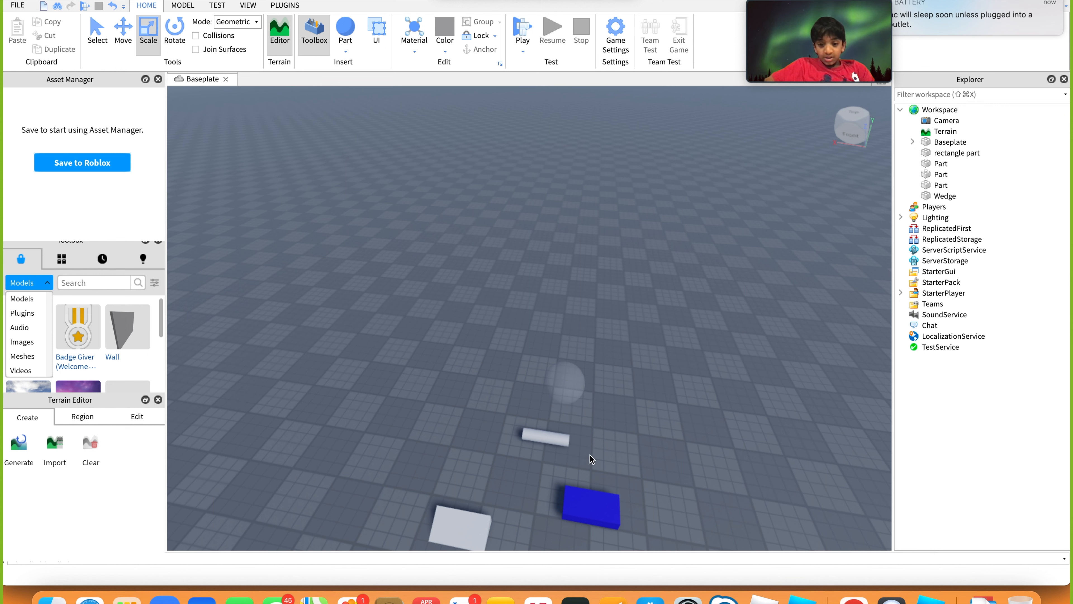
scroll(584, 498, "up", 10)
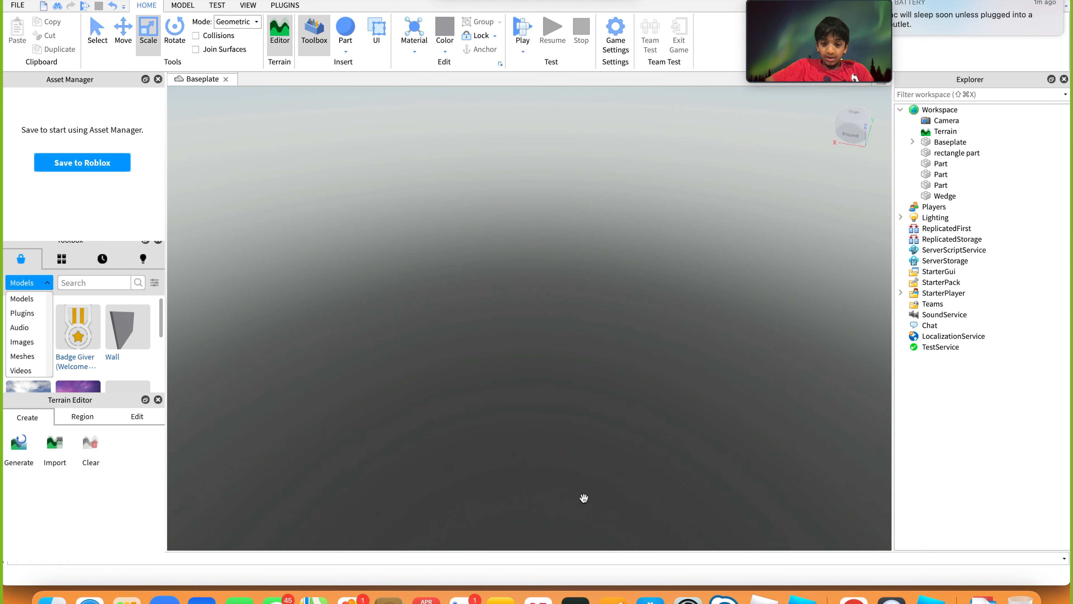
Step: Move the blue rectangle part away from the other parts to an open area of the baseplate
scroll(584, 498, "down", 10)
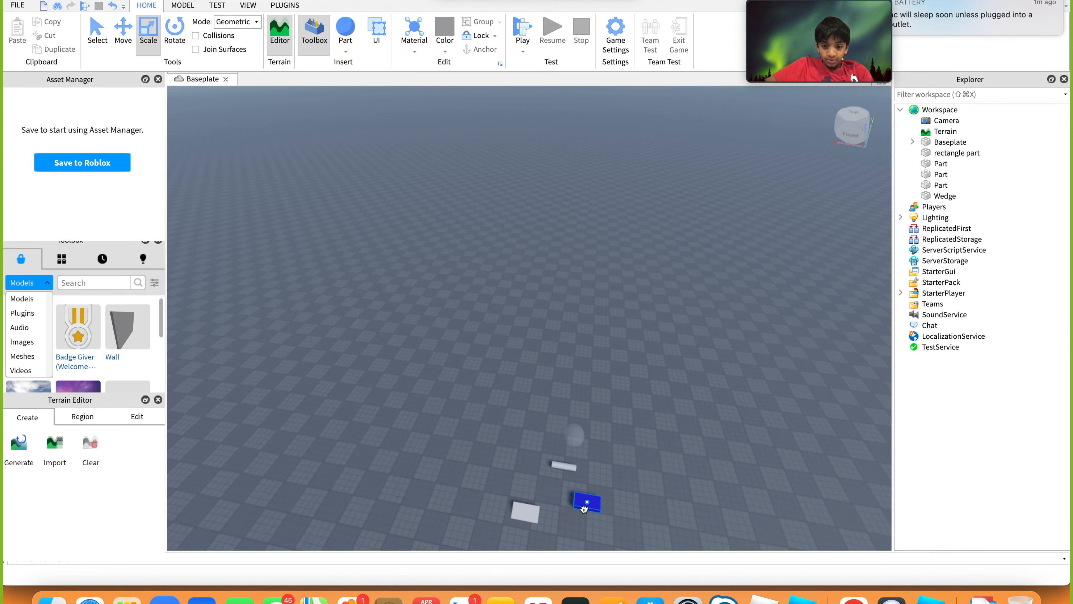
left_click(584, 509)
left_click(456, 320)
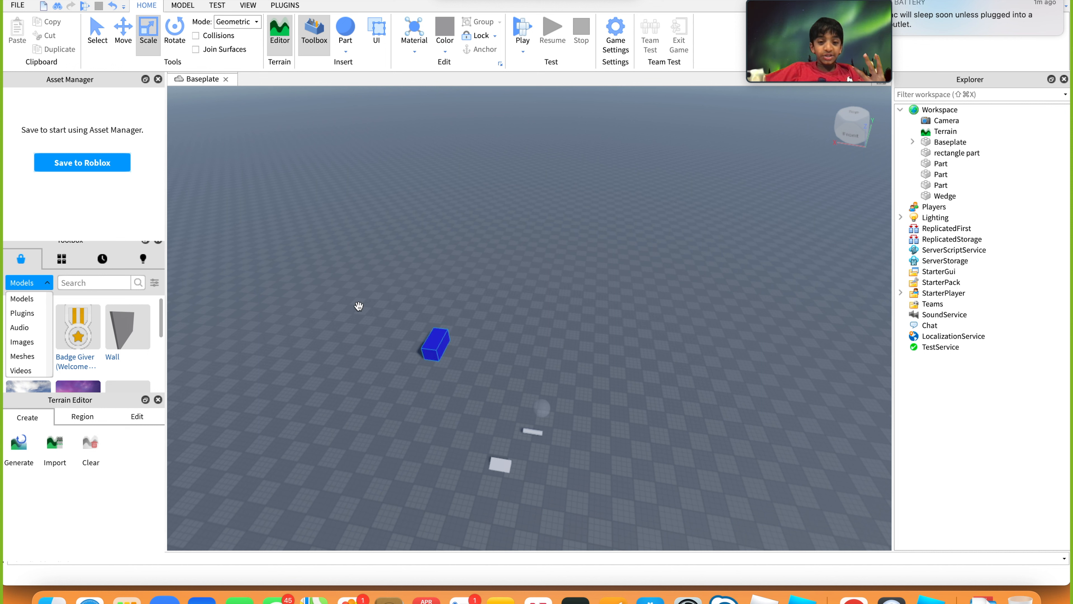
Step: Scale the rectangle part along all three axes into a large block of about 26, 26, 16 and deselect it
left_click(437, 350)
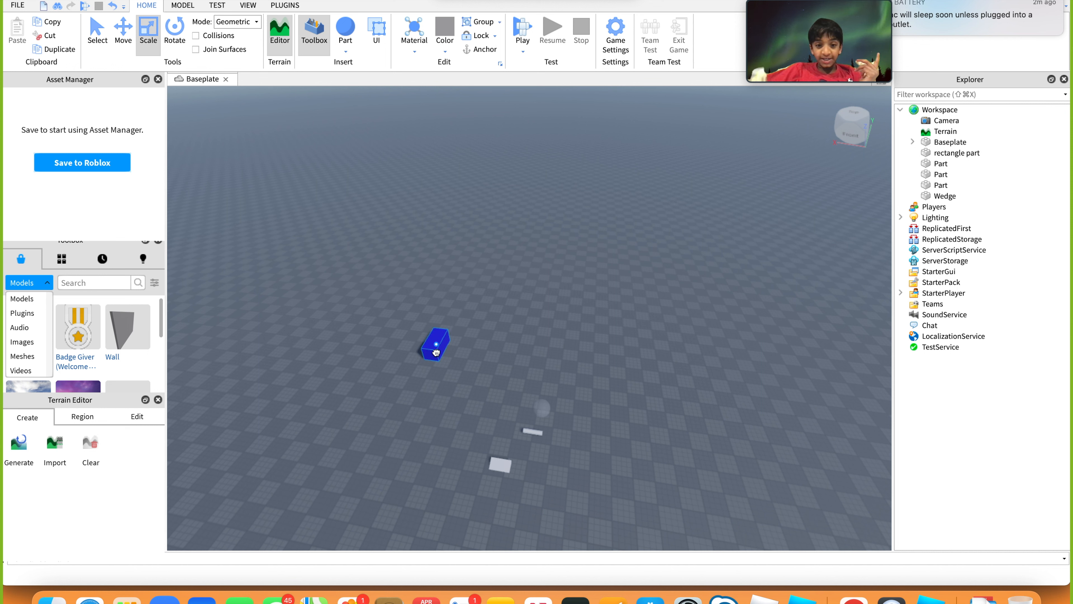
left_click(149, 42)
left_click(148, 42)
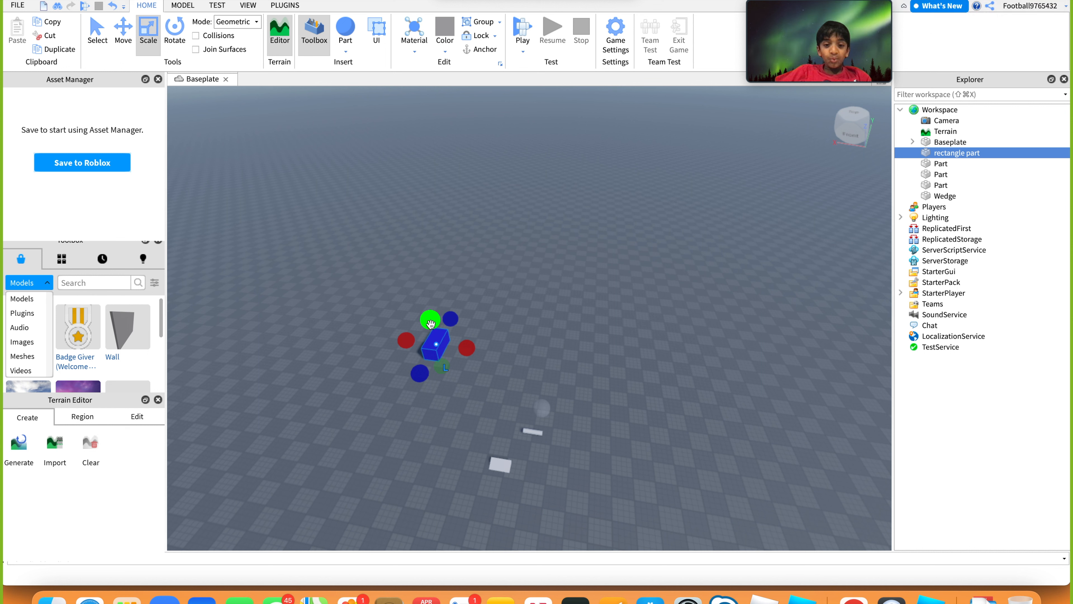
mouse_move(430, 324)
left_mouse_down()
mouse_move(407, 211)
mouse_move(425, 279)
mouse_move(412, 271)
mouse_move(410, 256)
mouse_move(443, 335)
mouse_move(431, 319)
left_mouse_up()
left_click_drag(478, 352, 447, 297)
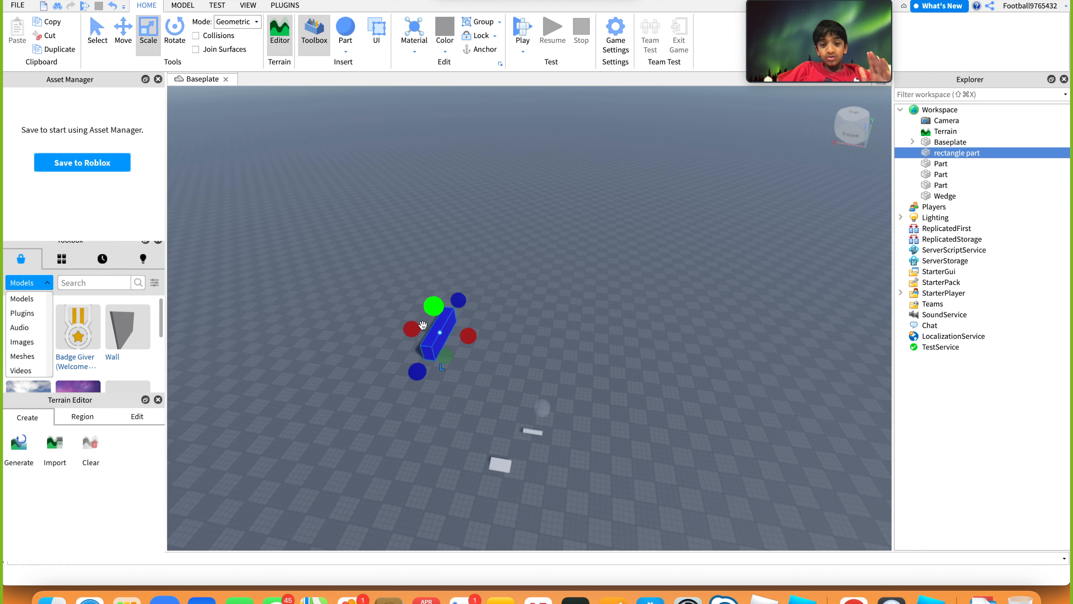
left_click_drag(412, 331, 381, 288)
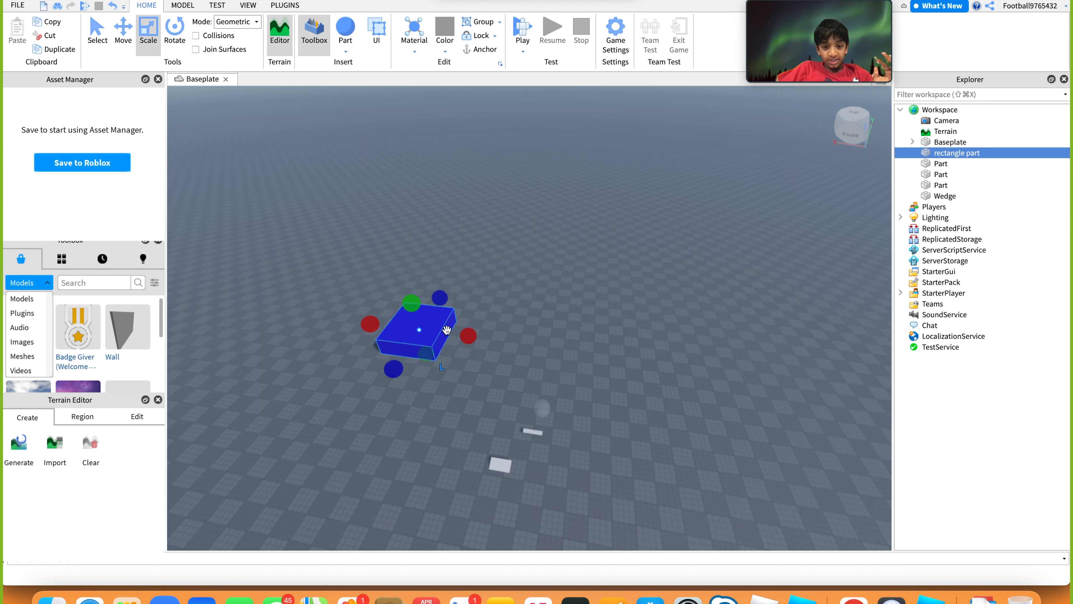
left_click_drag(468, 336, 507, 340)
left_click_drag(436, 307, 414, 189)
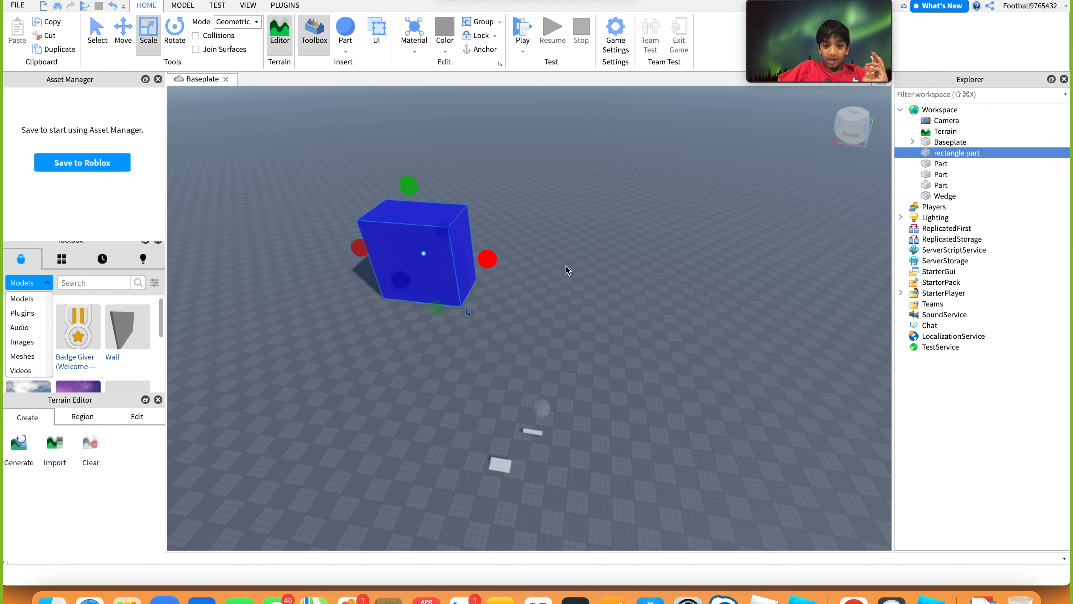
left_click(565, 268)
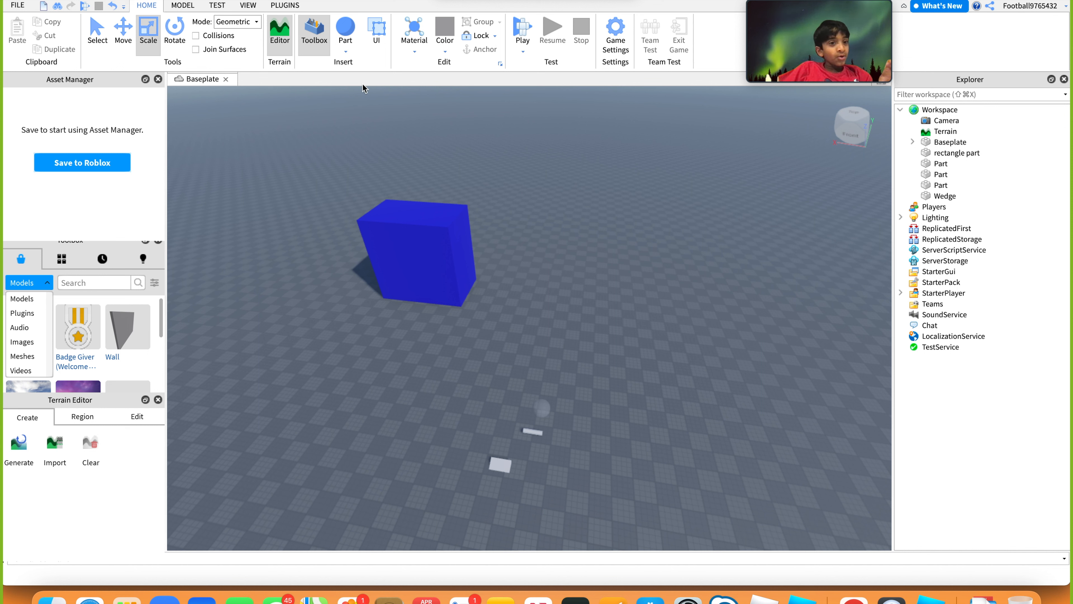
Step: Rotate the rectangle part about its vertical axis and a horizontal axis so it is tilted, and deselect it
left_click(437, 251)
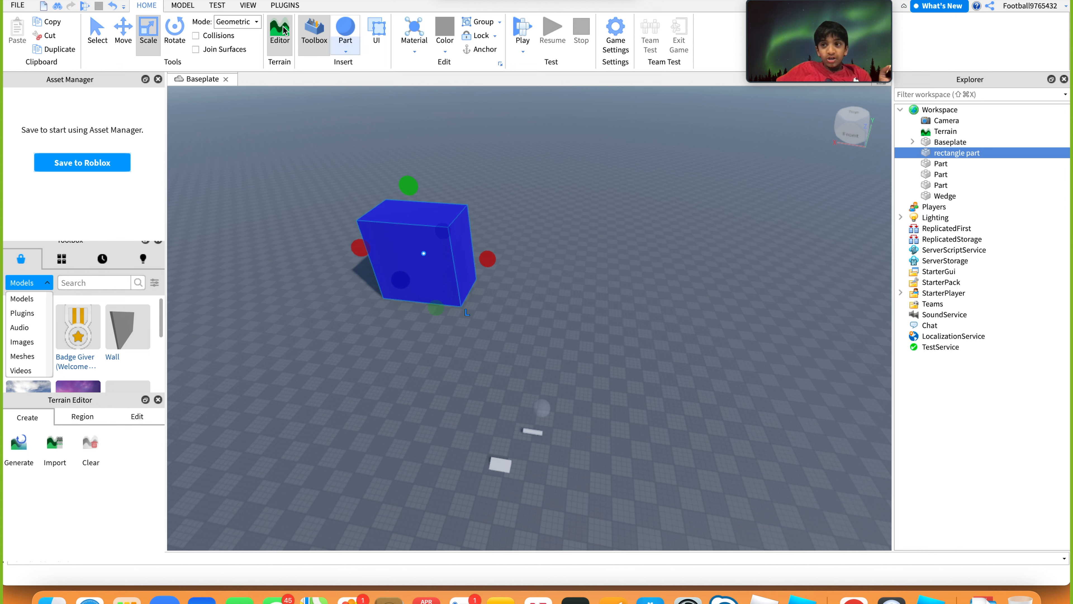
left_click(173, 36)
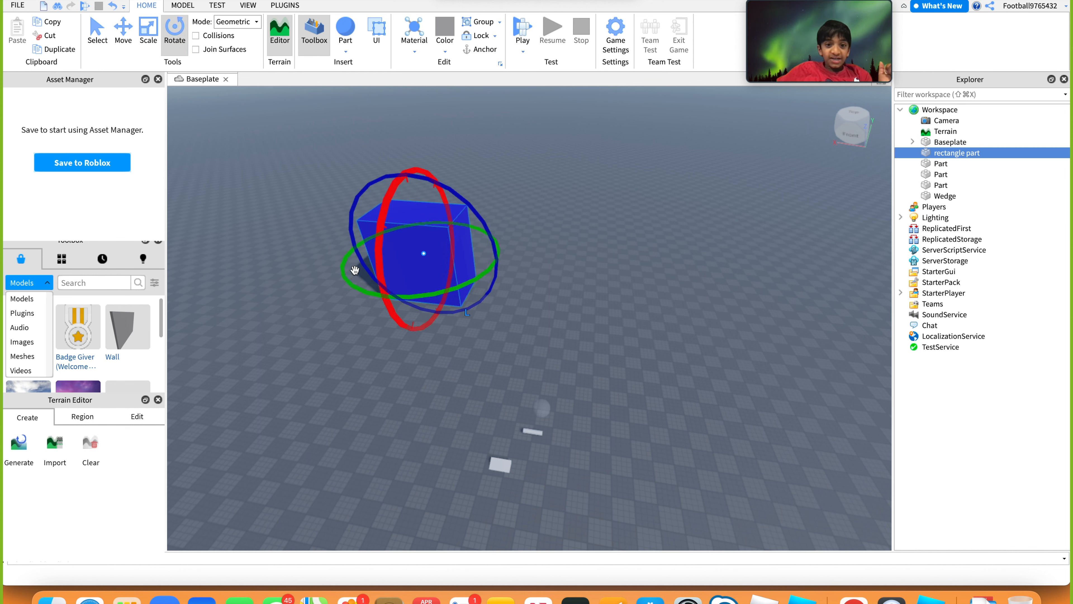
left_click_drag(449, 261, 464, 229)
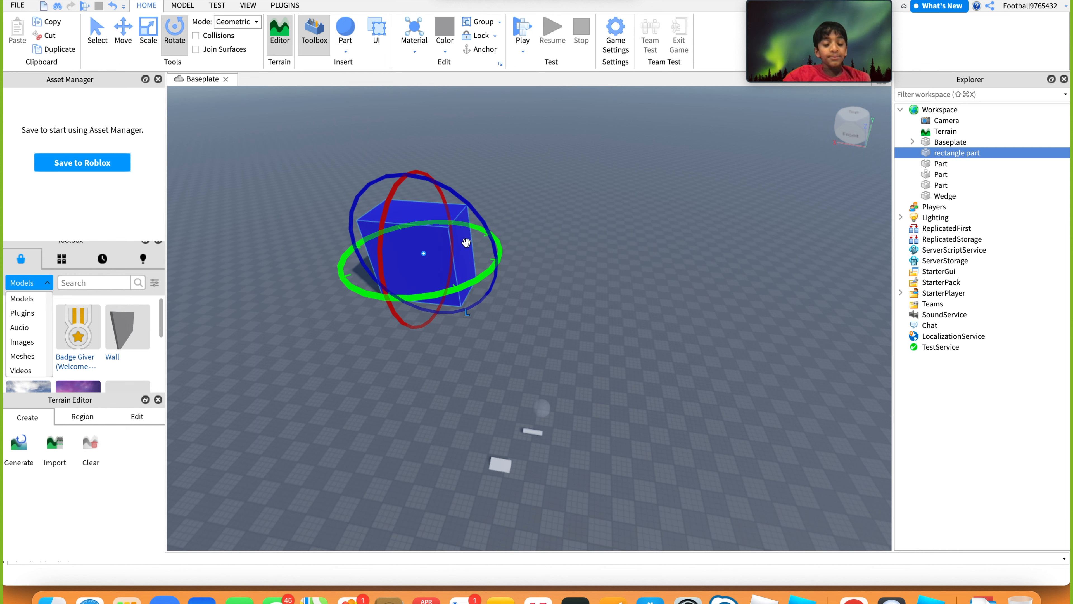
left_click_drag(461, 283, 373, 271)
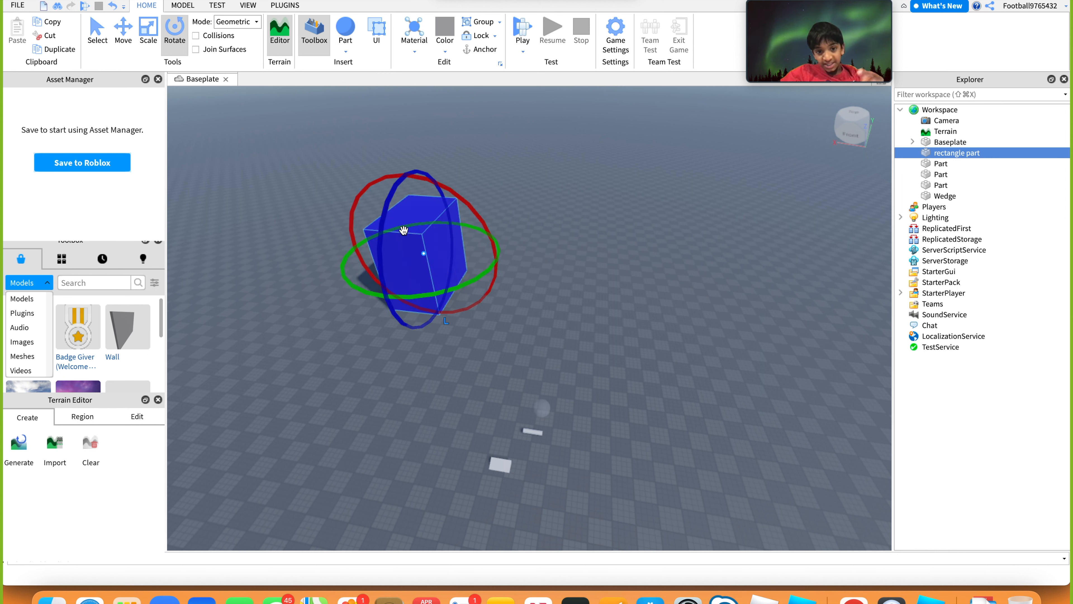
left_click_drag(387, 222, 380, 273)
left_click_drag(488, 298, 530, 291)
left_click(545, 293)
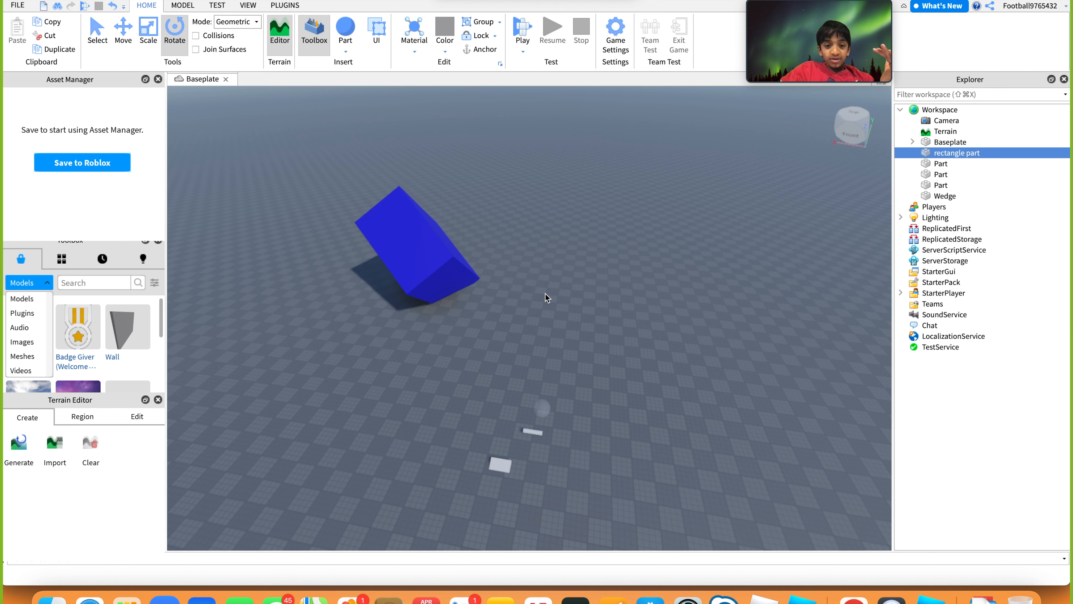
Step: Move the tilted rectangle part up off the baseplate so it floats in the air, and deselect it
scroll(545, 293, "down", 3)
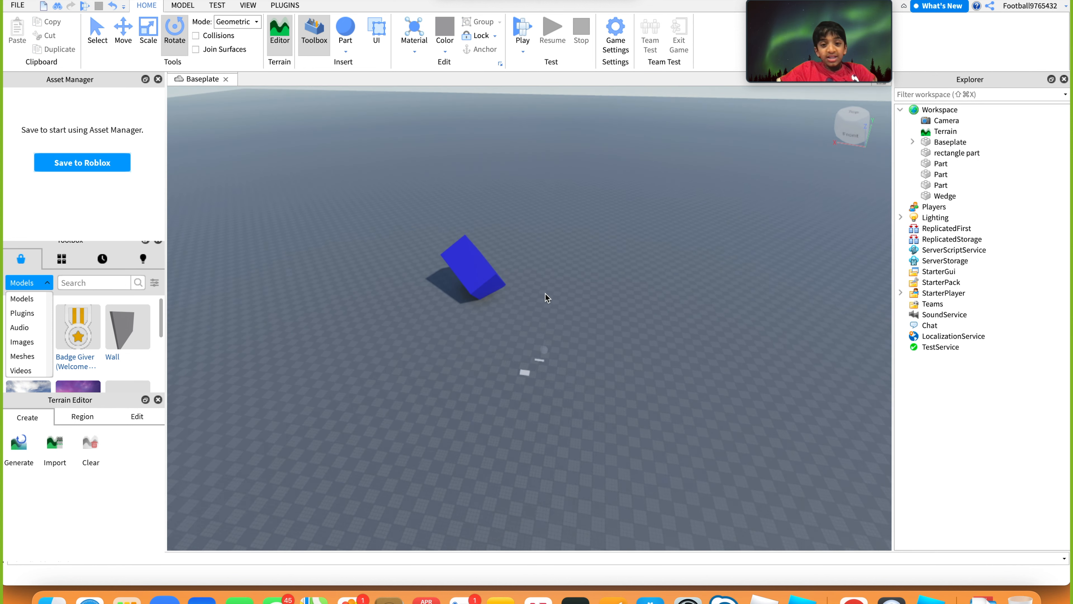
scroll(545, 298, "up", 3)
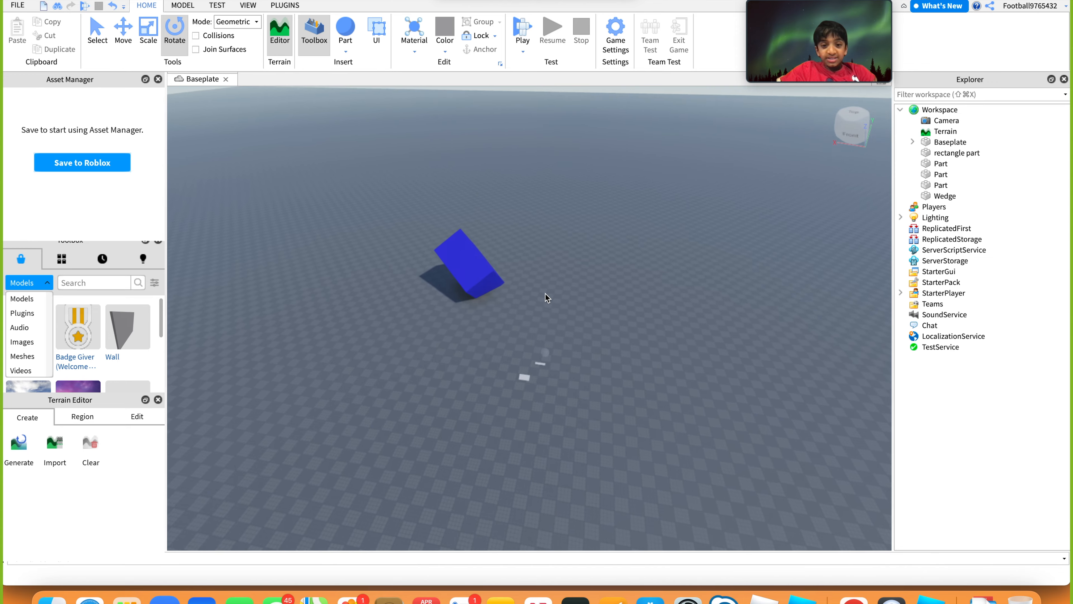
right_click_drag(545, 298, 545, 293)
scroll(545, 293, "up", 2)
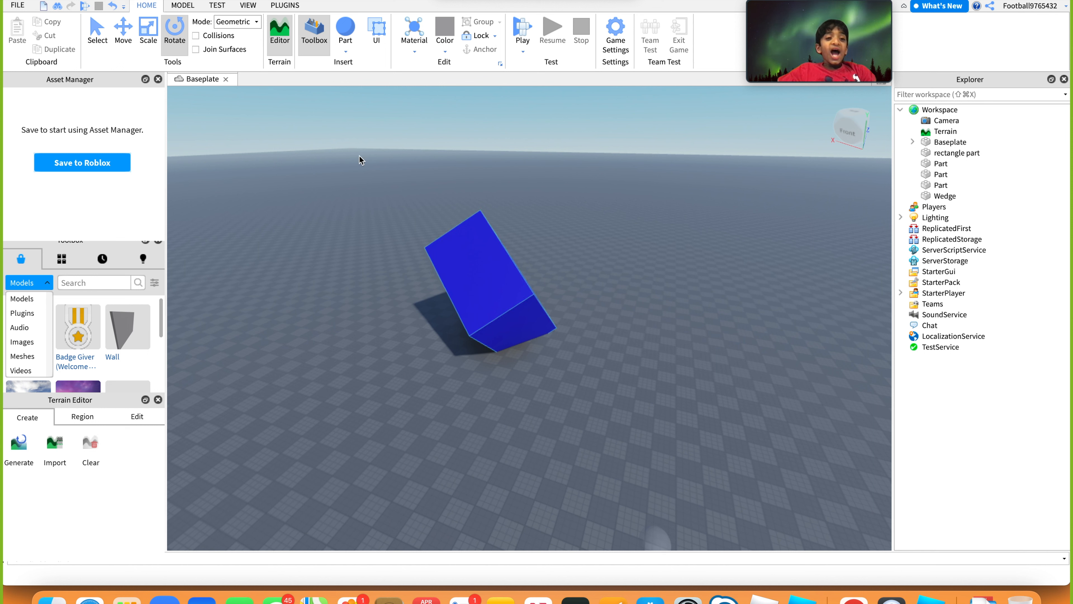
left_click(118, 28)
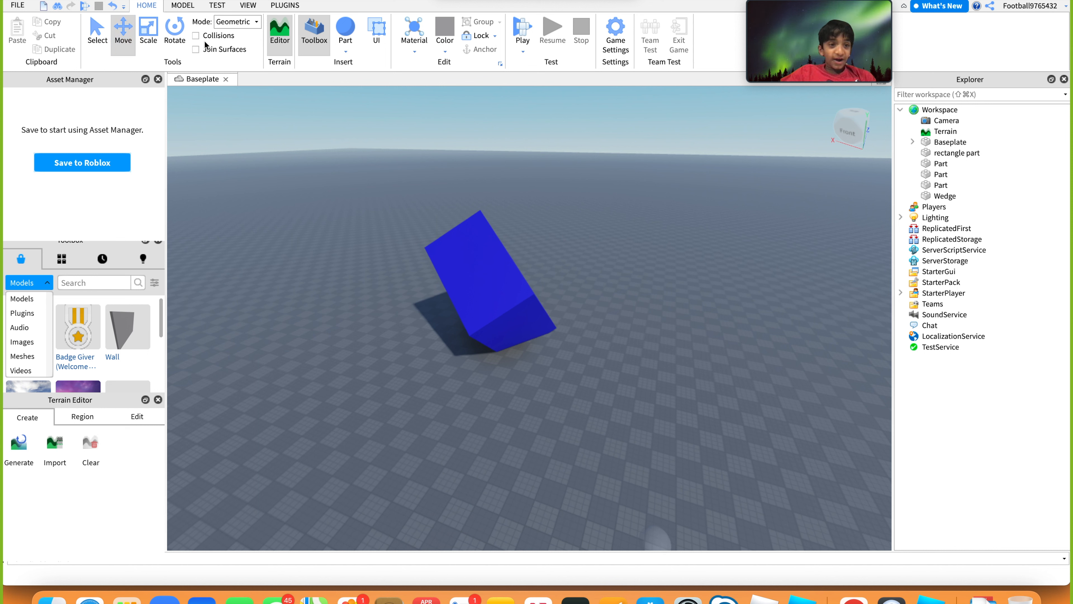
left_click(507, 270)
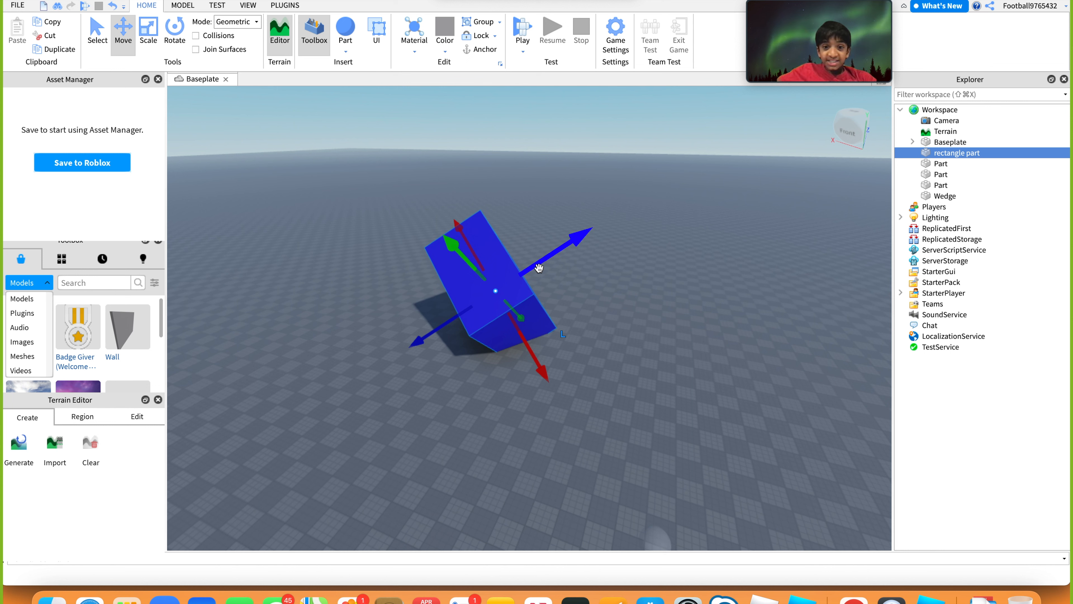
left_click_drag(450, 243, 349, 63)
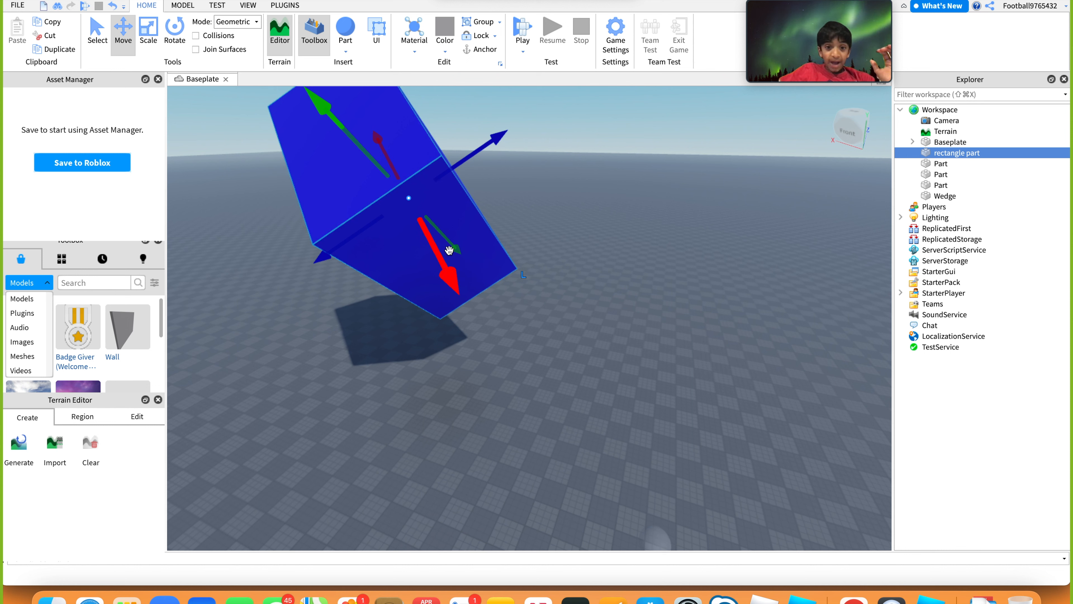
left_click_drag(453, 246, 518, 233)
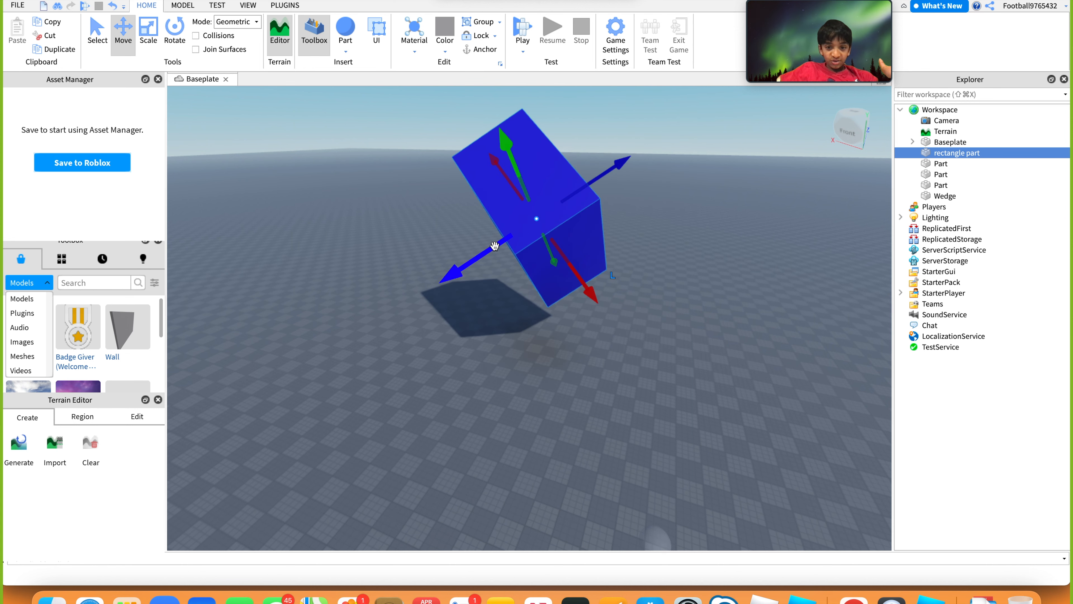
left_click(474, 264)
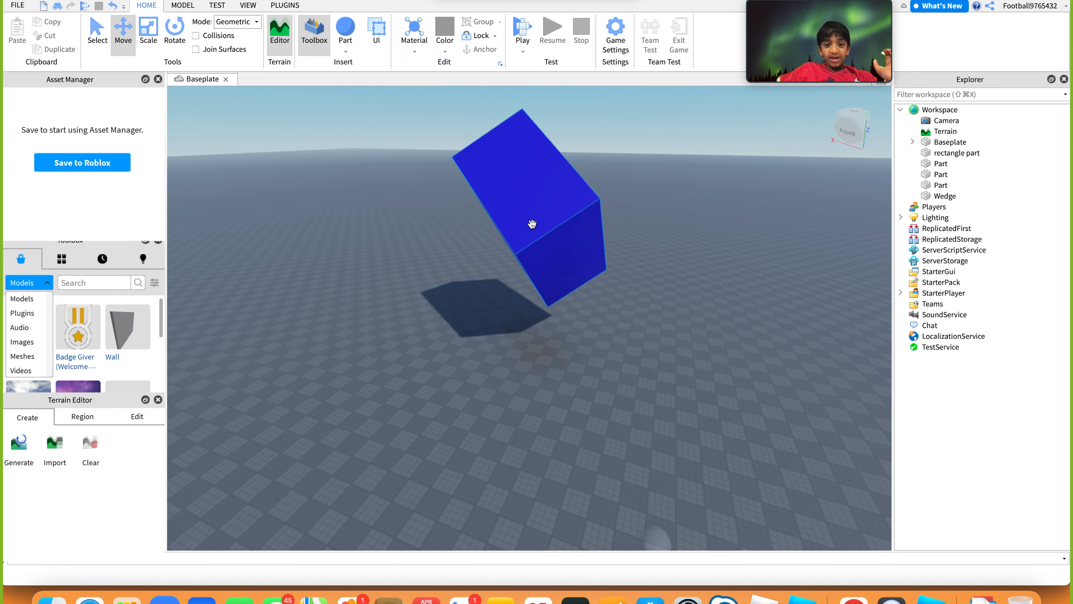
left_click(532, 224)
left_click_drag(577, 271, 552, 262)
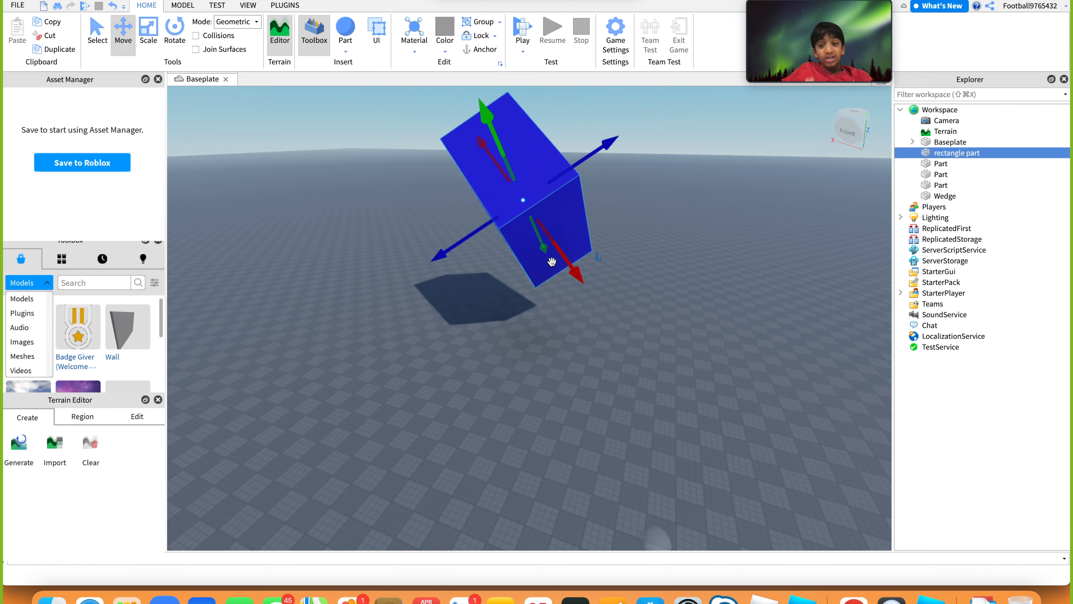
left_click(648, 274)
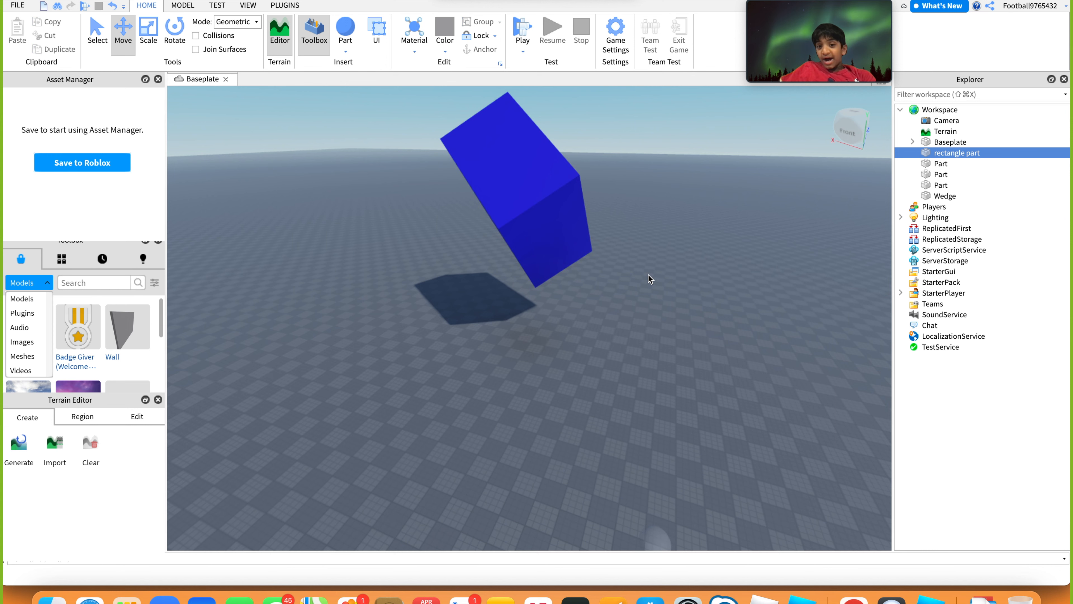
Step: Playtest the place to check how the floating rectangle part behaves, dismiss the Client/Server Toggle hint and stop the test
scroll(648, 275, "down", 5)
scroll(649, 279, "up", 3)
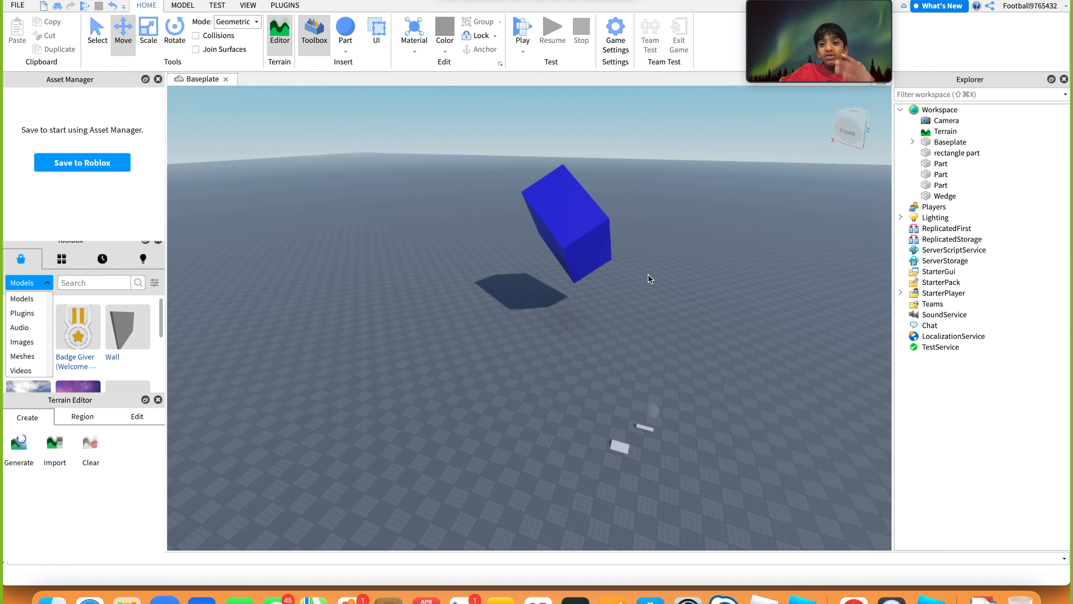
scroll(650, 279, "up", 4)
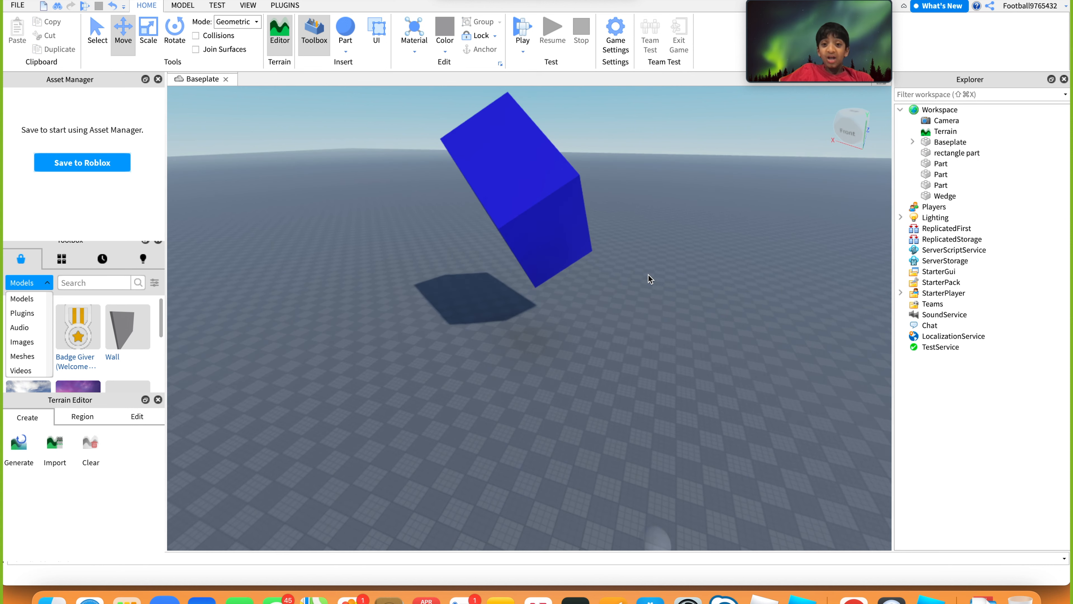
scroll(649, 279, "down", 3)
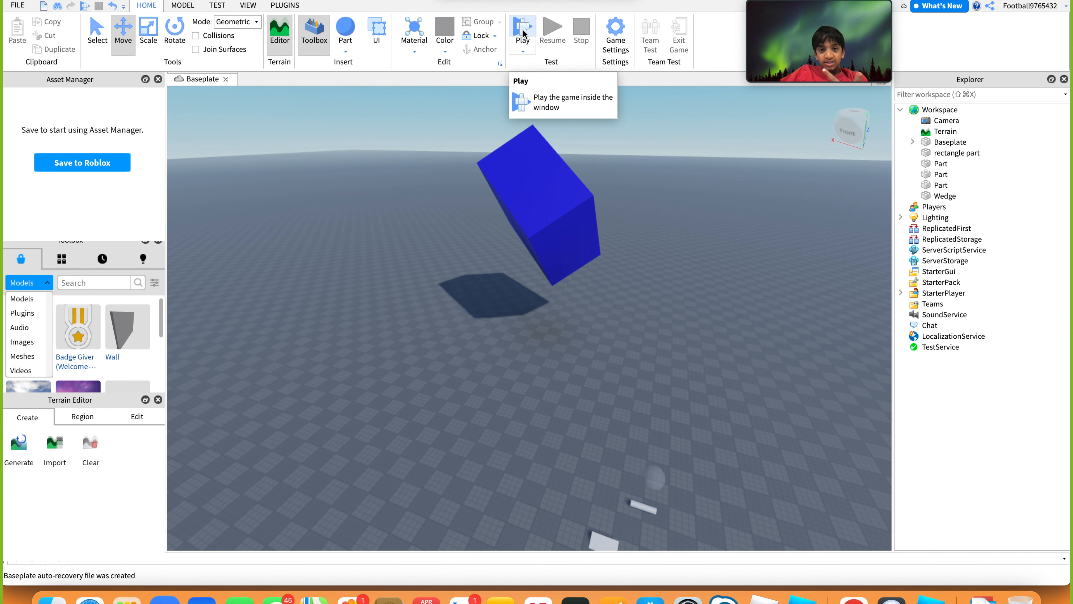
left_click(524, 34)
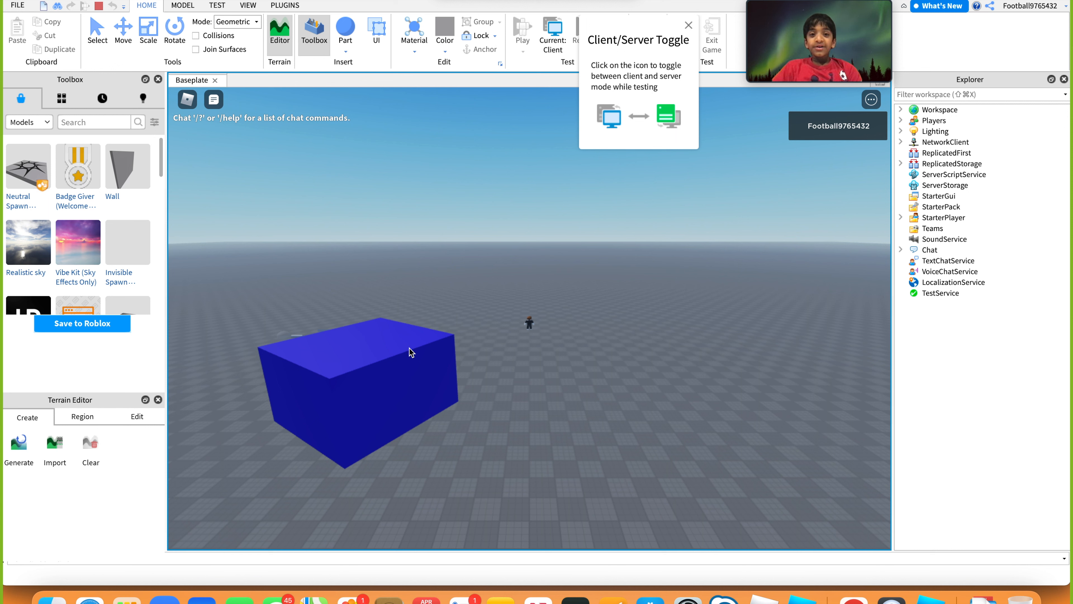
left_click(688, 26)
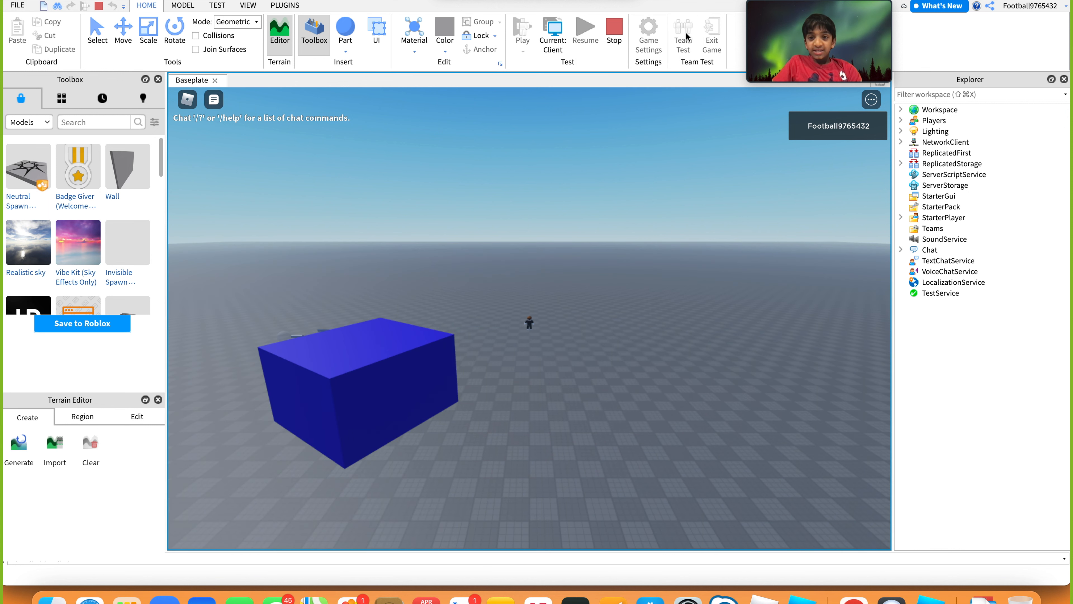
left_click(616, 40)
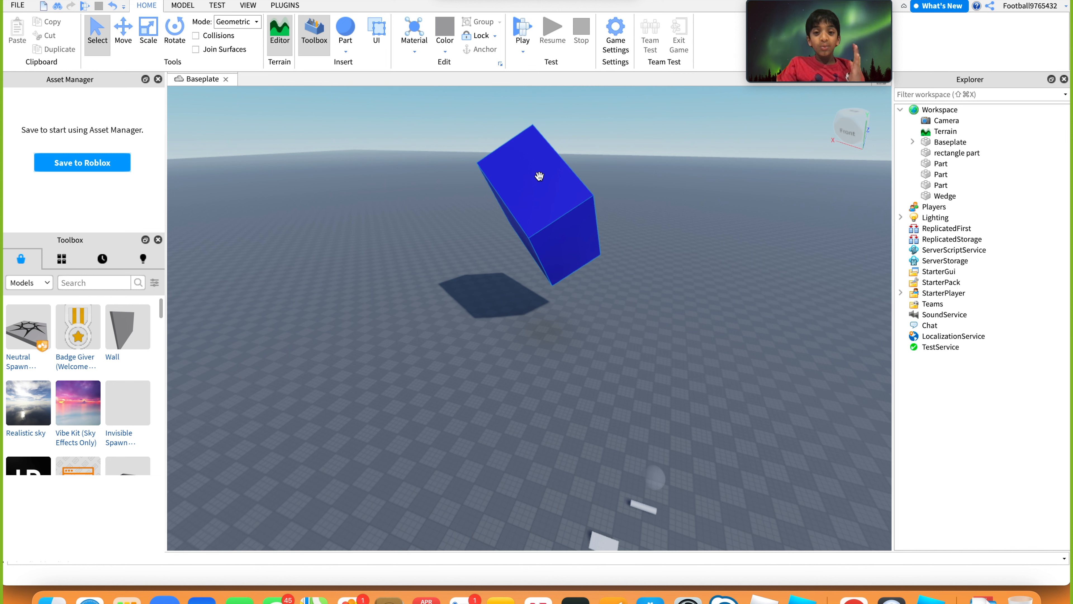
Step: Reposition the rectangle part upright just above the baseplate at about -30, 24, 70 and turn on its Anchored property
left_click_drag(539, 175, 503, 240)
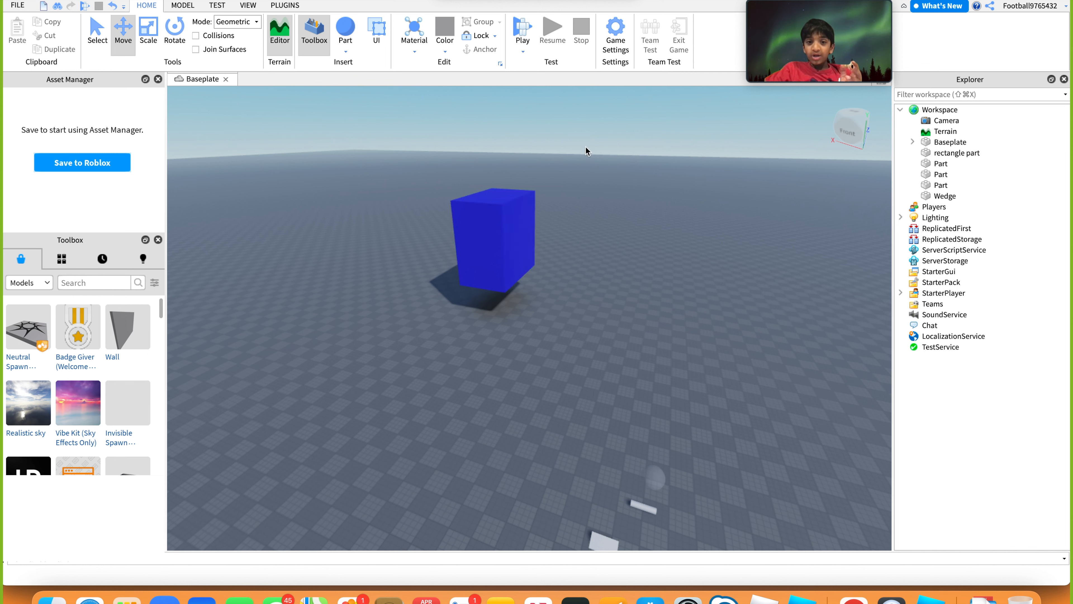
left_click(499, 230)
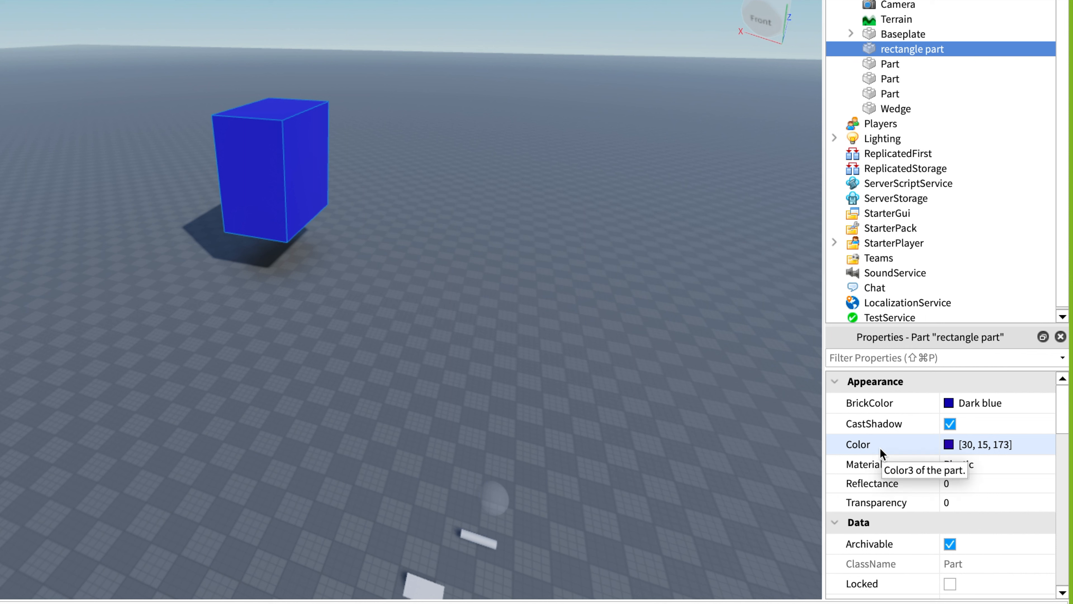
left_click(881, 448)
scroll(881, 448, "down", 3)
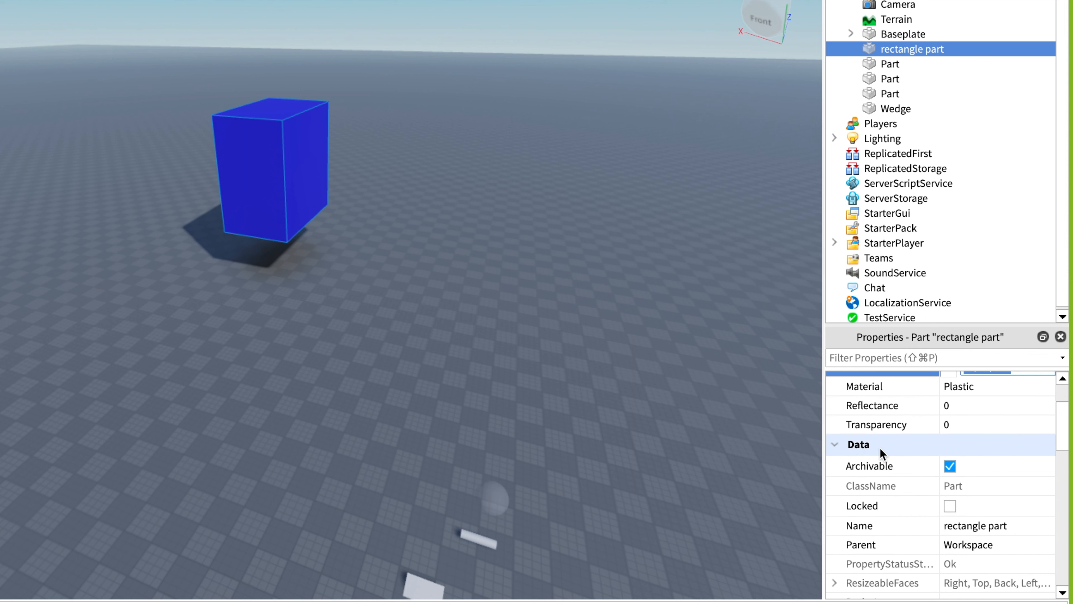
scroll(880, 448, "down", 5)
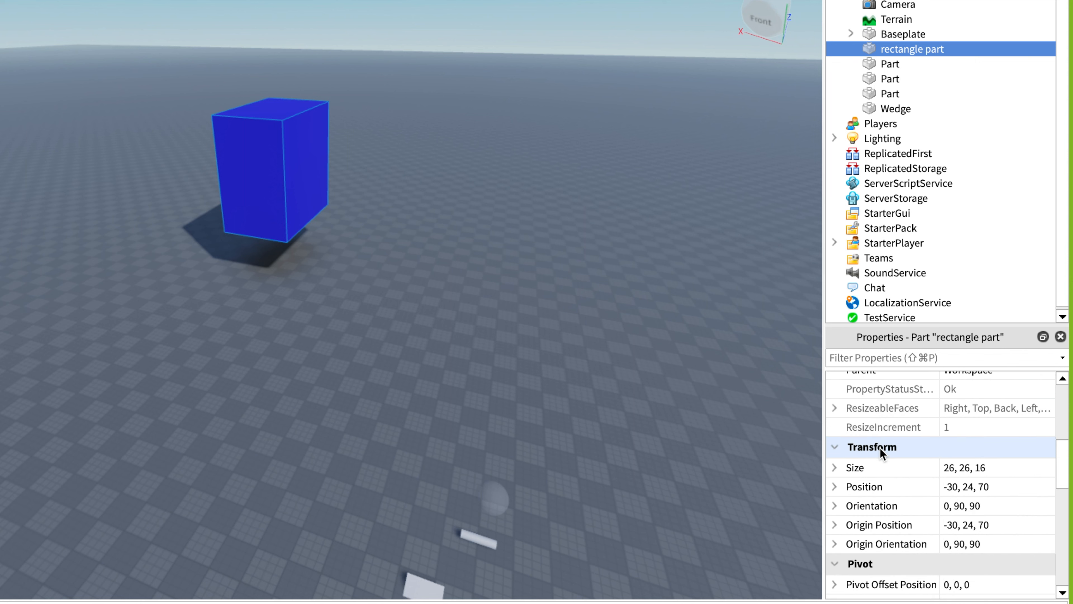
scroll(881, 448, "down", 4)
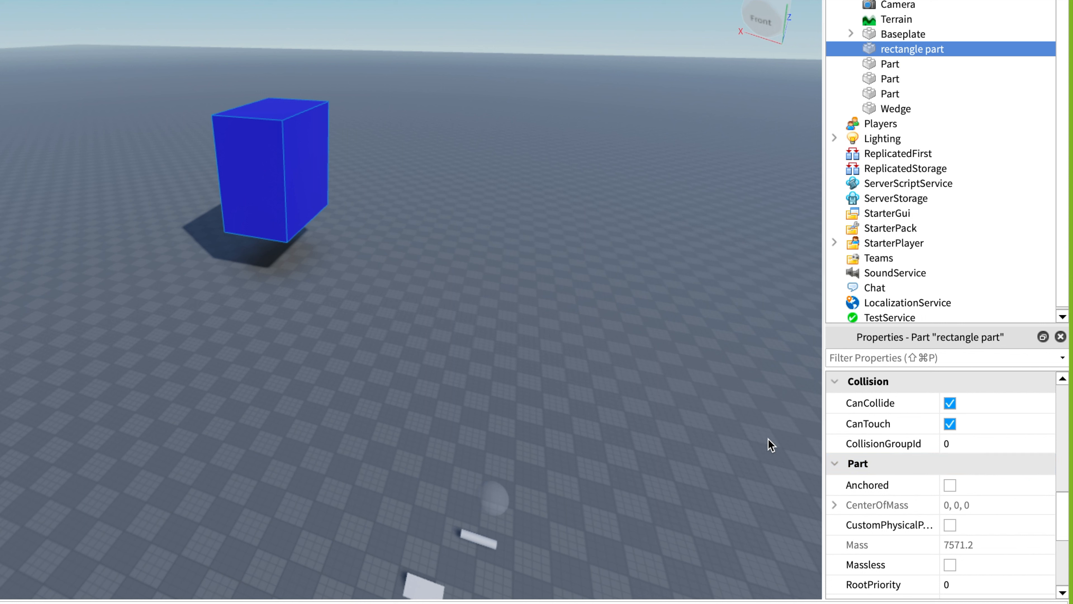
left_click(951, 488)
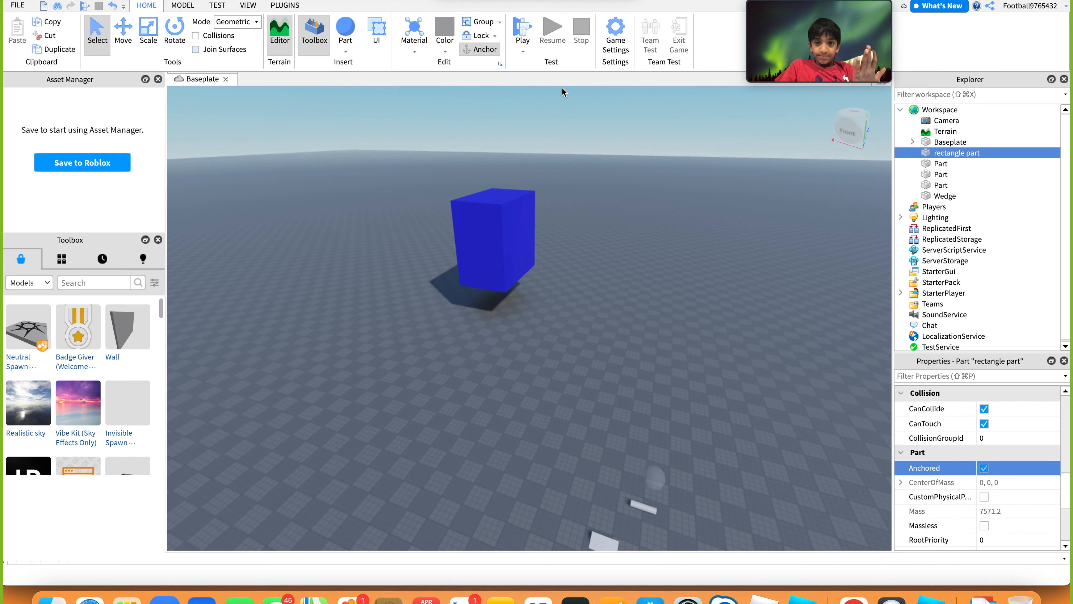
Step: Deselect the rectangle part, start a playtest and walk the character up to the floating anchored block
left_click(392, 35)
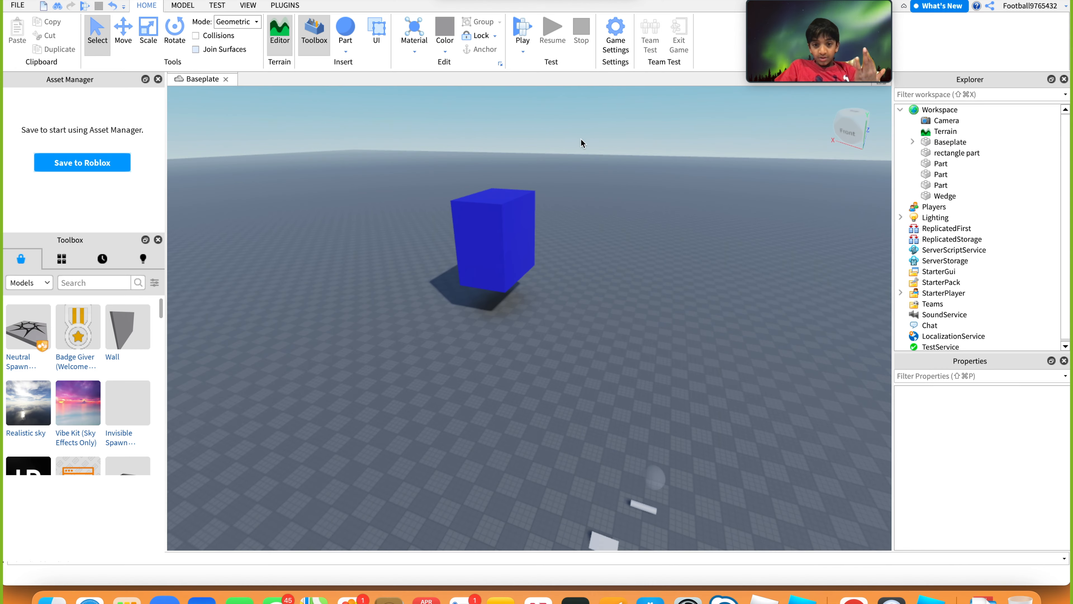
left_click(523, 30)
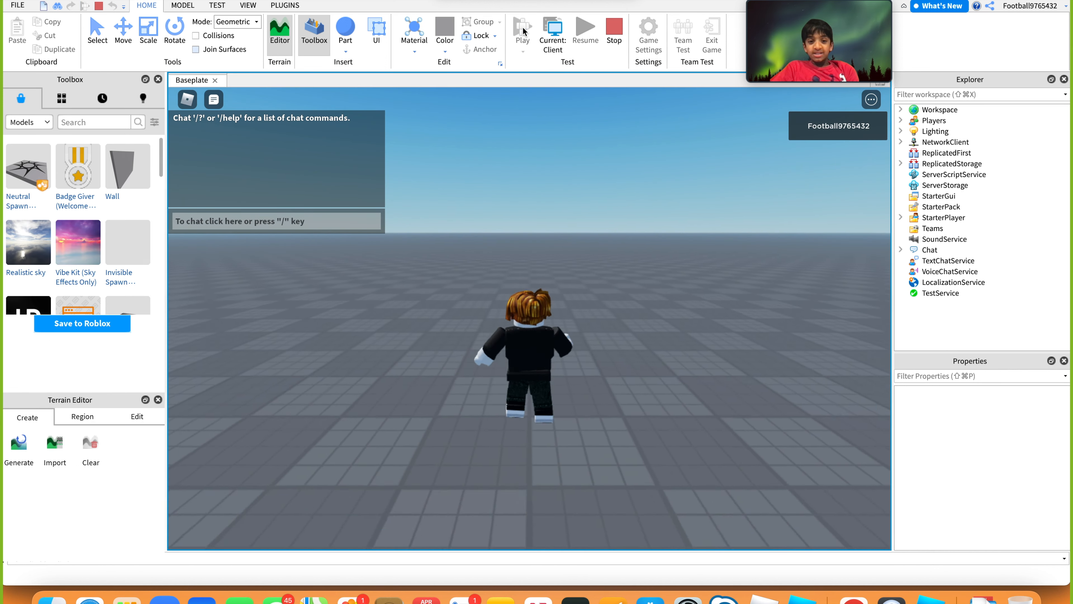
left_click(658, 278)
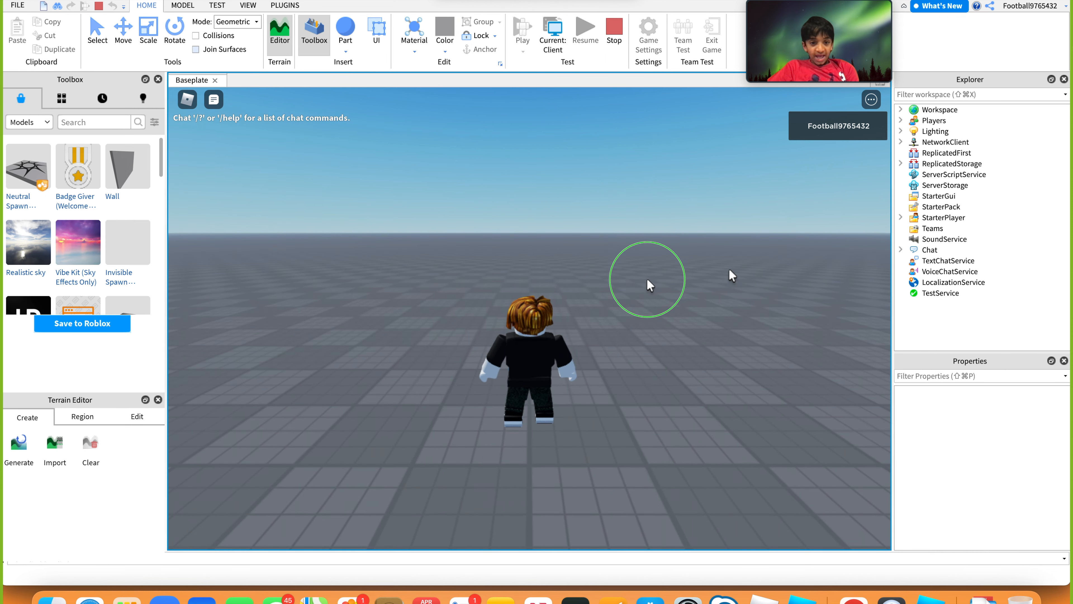
left_click(730, 271)
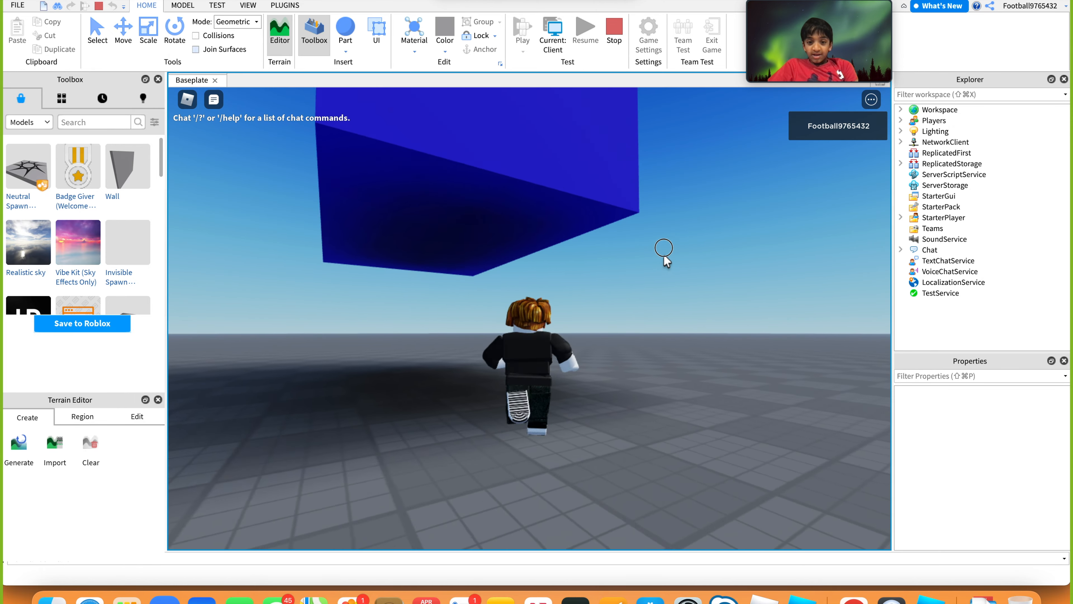
scroll(664, 254, "up", 10)
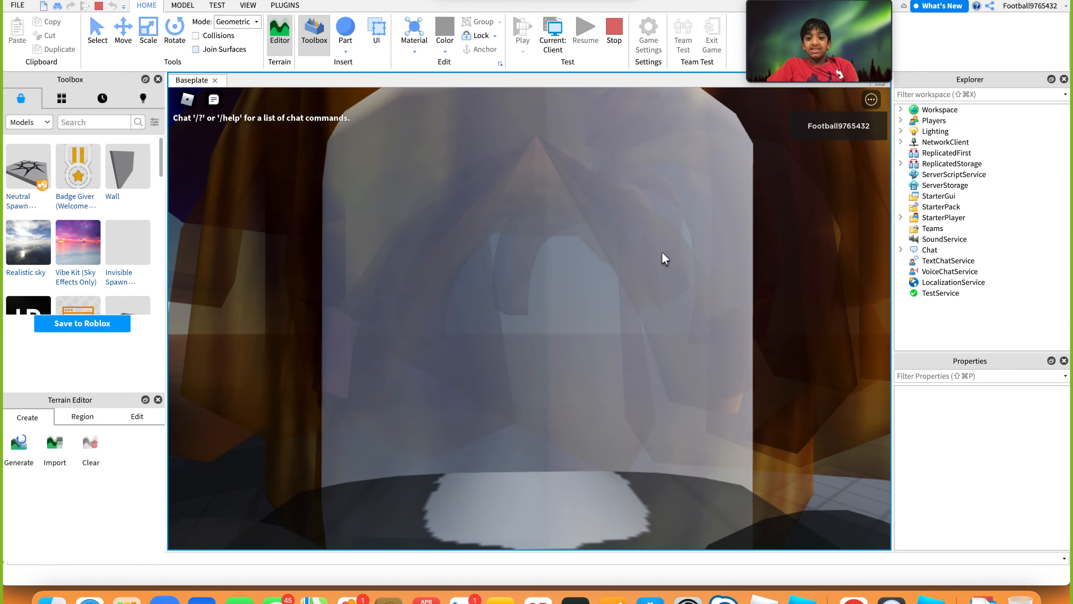
scroll(665, 258, "down", 10)
scroll(664, 258, "up", 4)
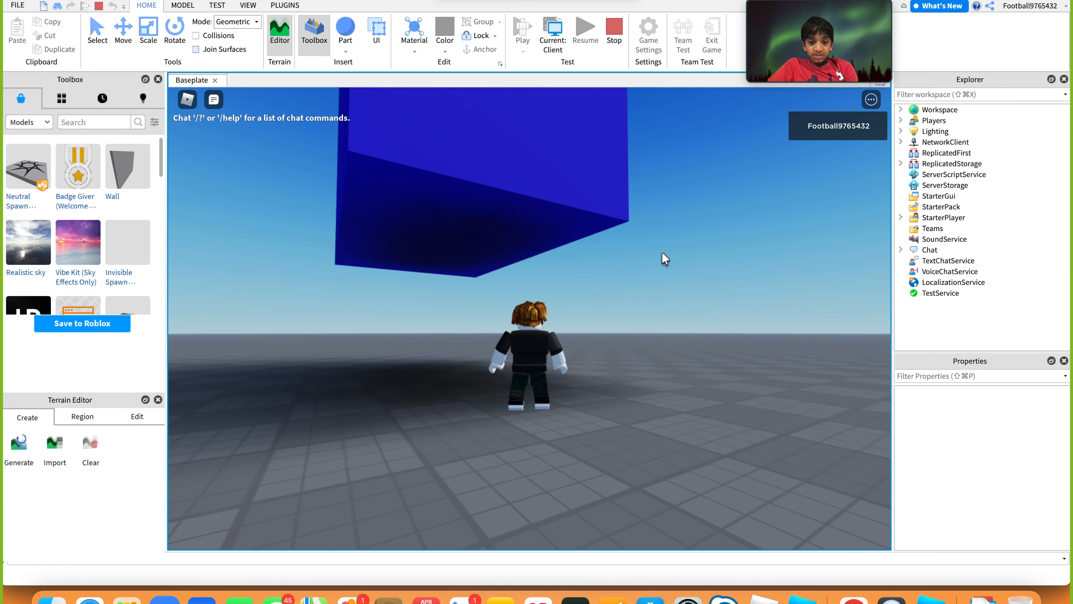
scroll(664, 258, "down", 5)
Step: Walk the character around the floating block to view it from other sides and stop the playtest
left_click(672, 327)
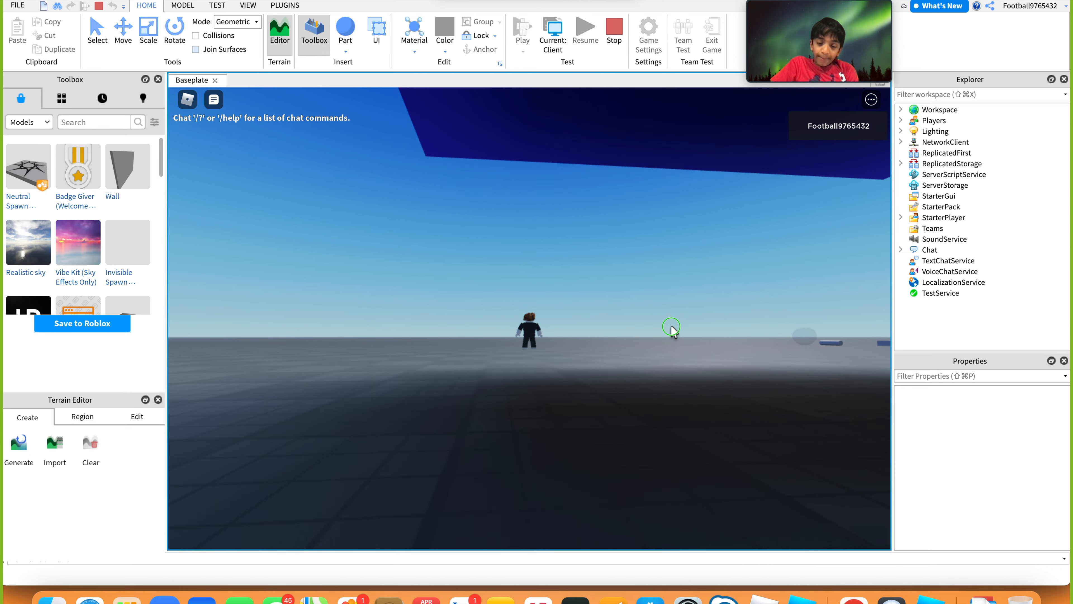
mouse_move(671, 326)
right_mouse_down()
mouse_move(681, 324)
mouse_move(652, 330)
mouse_move(670, 326)
right_mouse_up()
key("w")
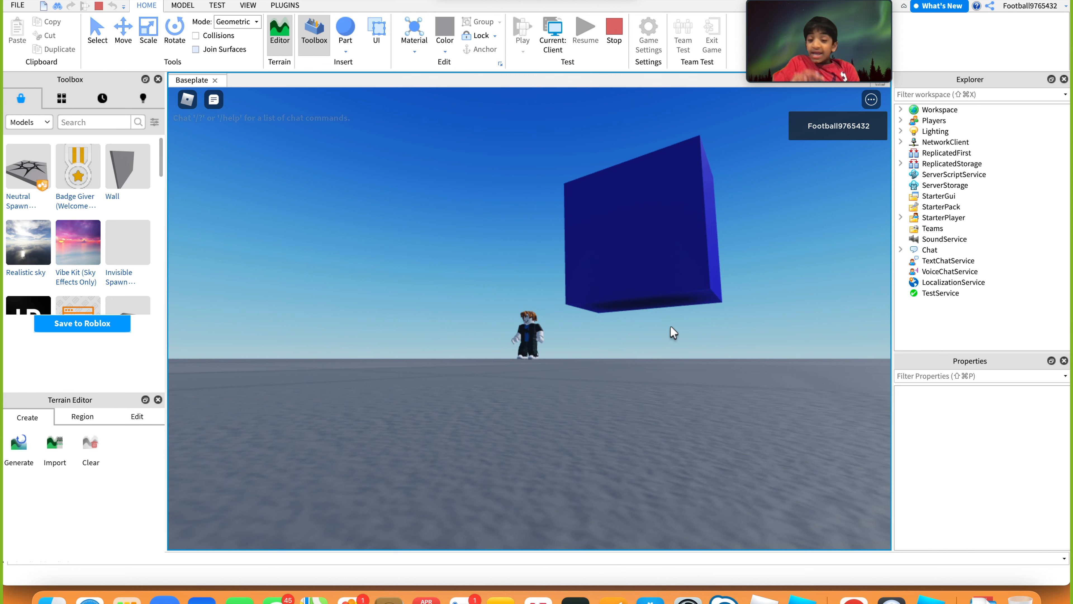
key("w")
left_click(615, 41)
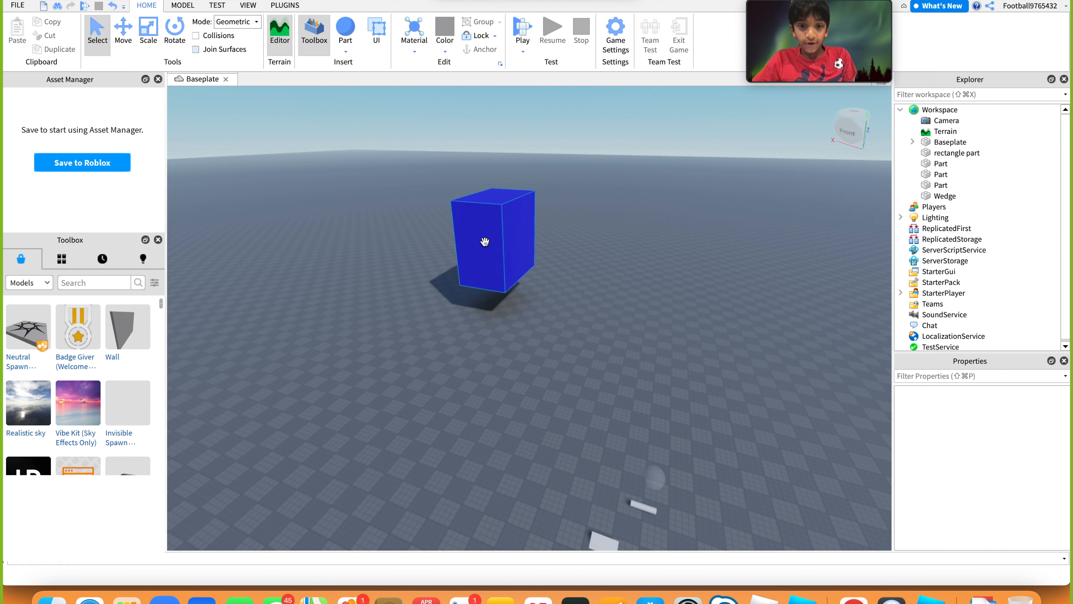
Step: Turn the rectangle part's CanCollide property off and back on
left_click(506, 220)
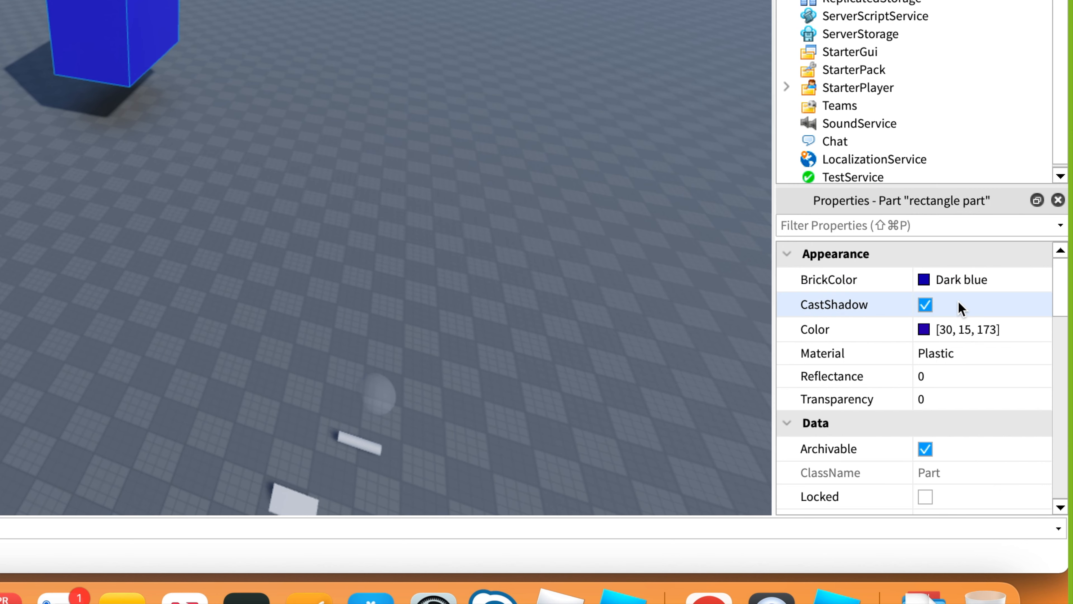
scroll(959, 307, "down", 10)
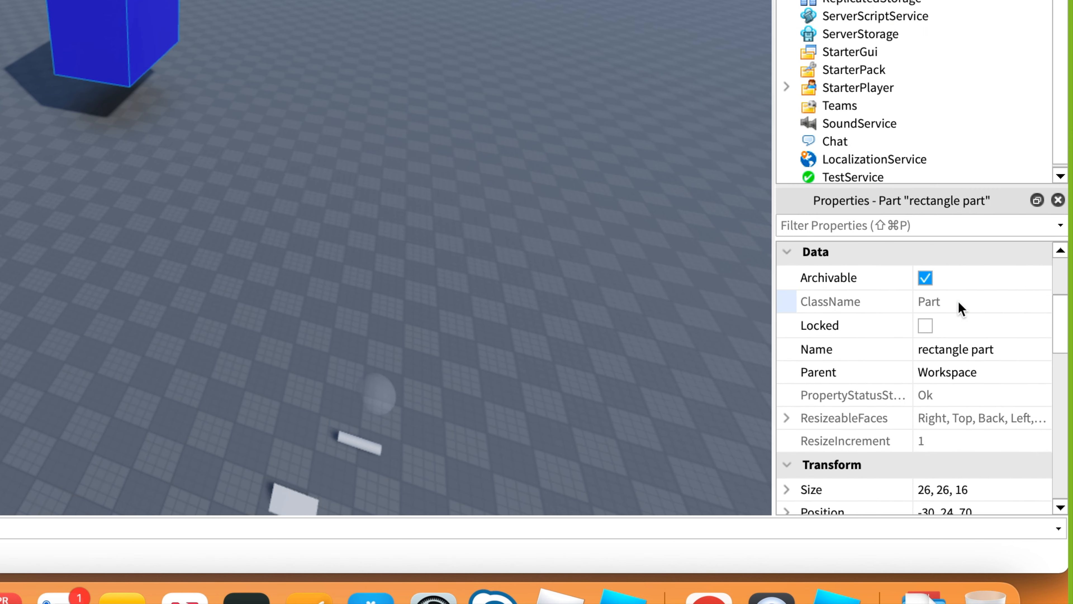
scroll(958, 301, "down", 10)
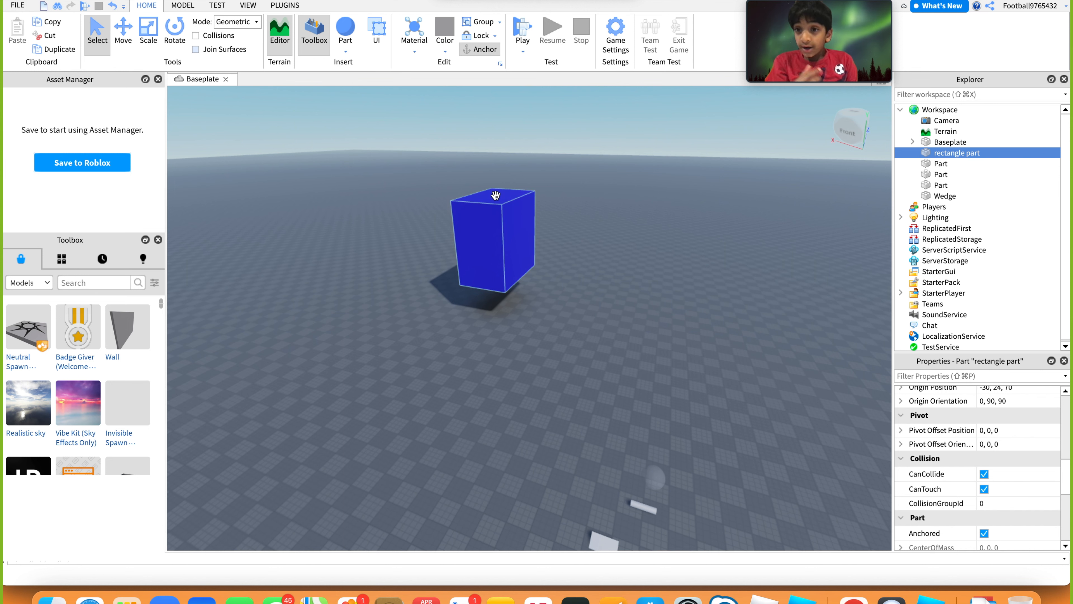
scroll(761, 347, "down", 3)
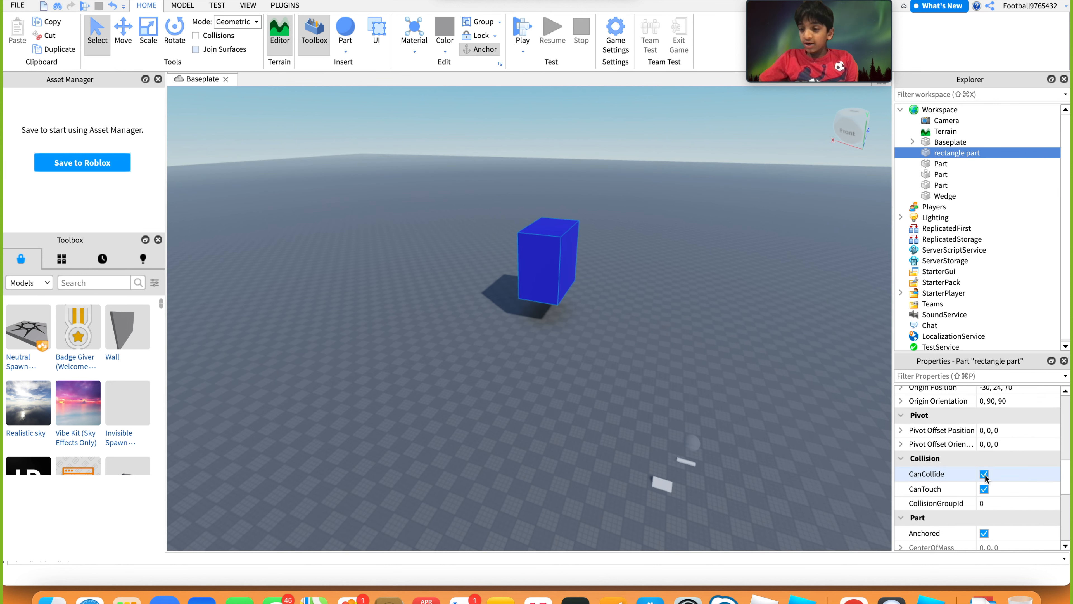
left_click(984, 474)
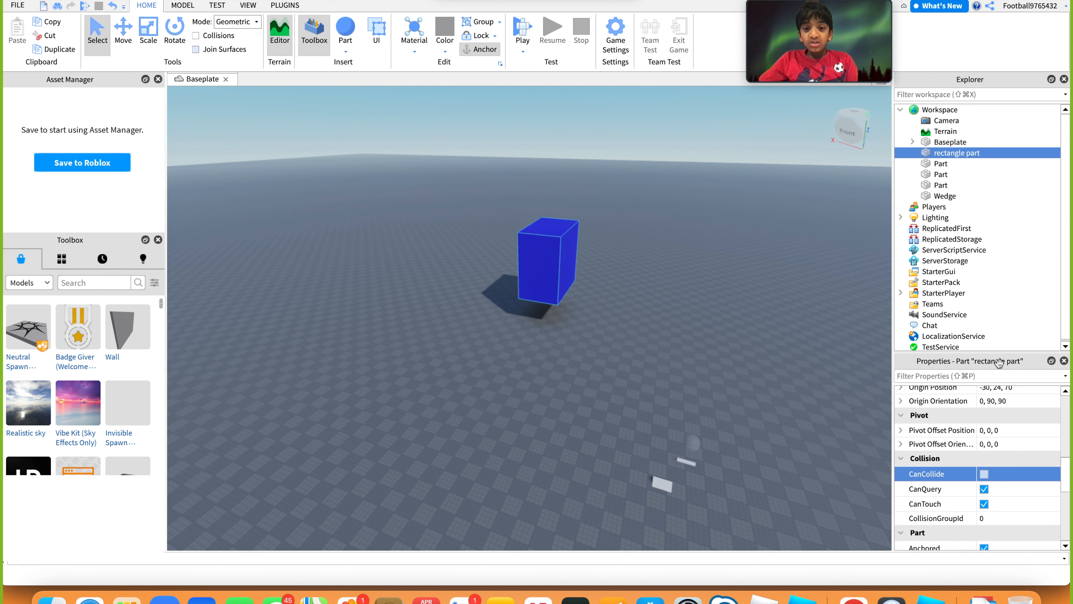
left_click(985, 473)
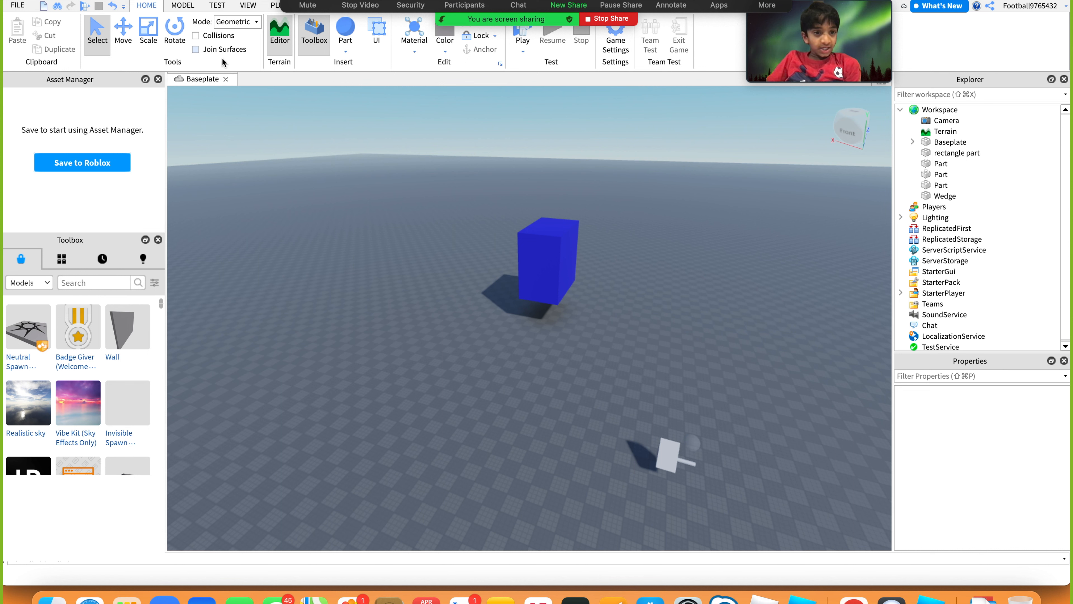
Step: Insert a block part, place it on the baseplate in front of the rectangle part and raise it to a height of about 5.5
left_click(345, 51)
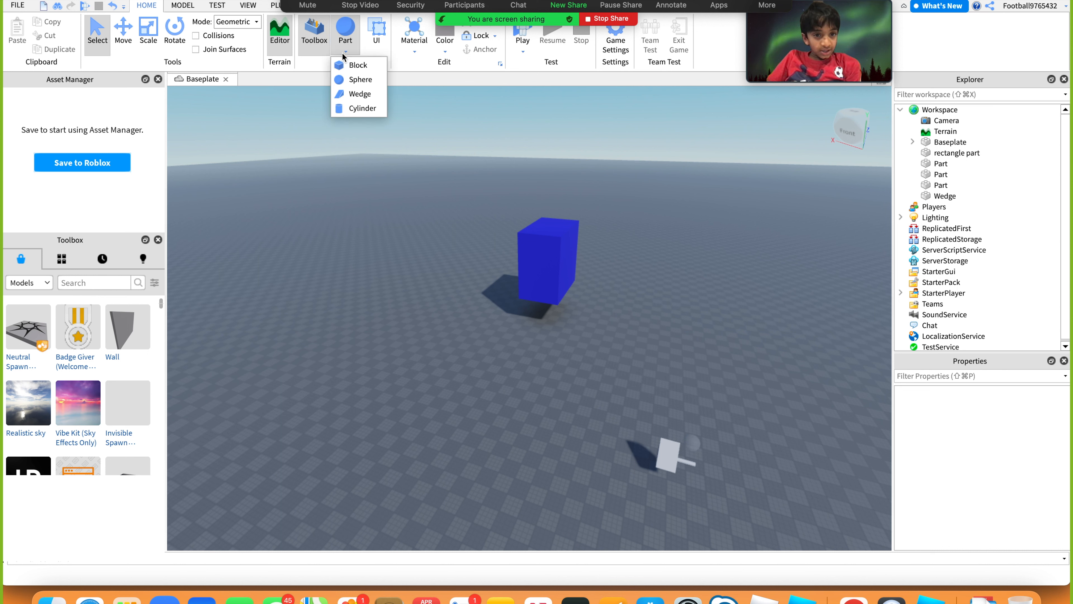
left_click(359, 66)
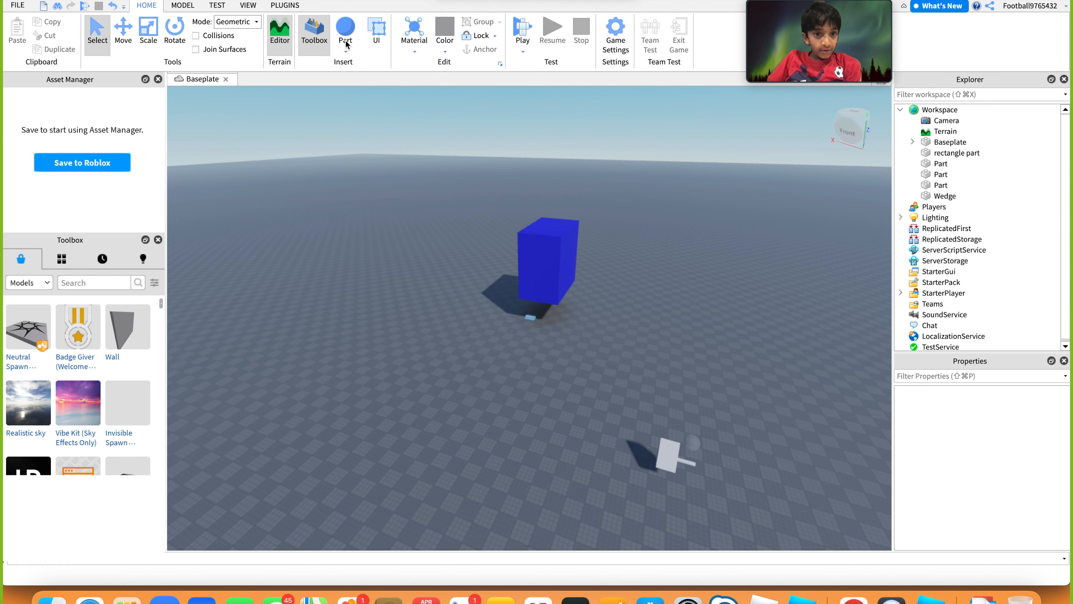
left_click_drag(532, 324, 559, 375)
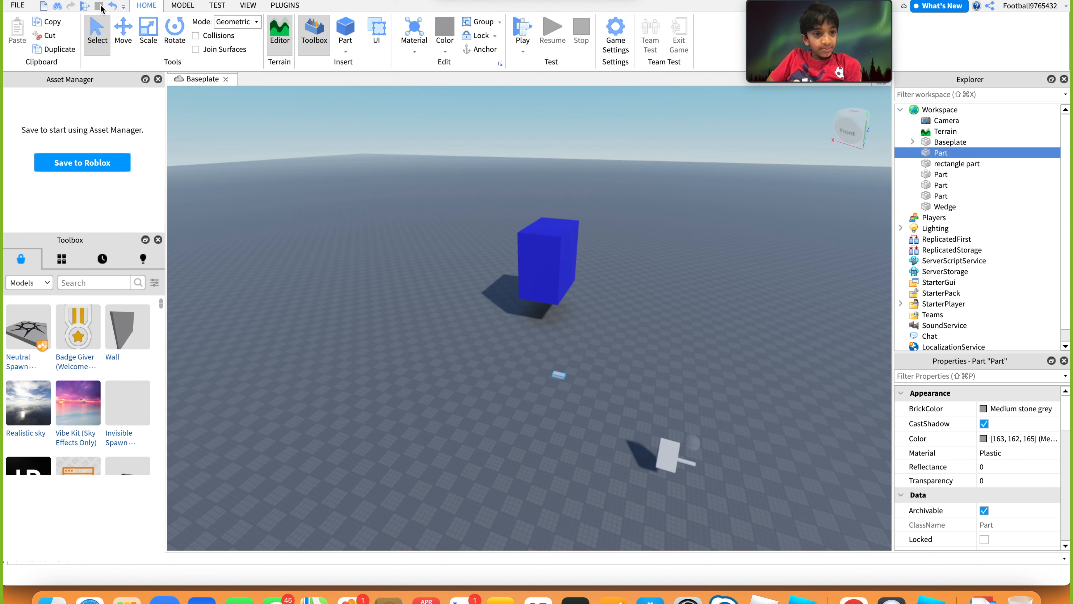
left_click(123, 30)
left_click(675, 311)
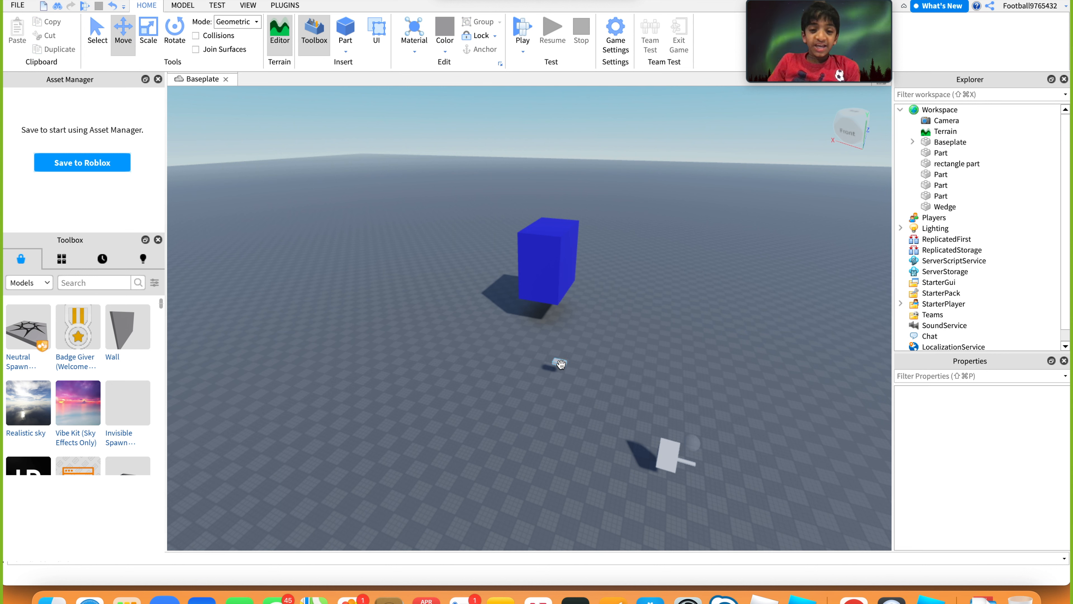
Step: Scale the new block part along its Z axis into a long platform of size 4, 1, 19
left_click(559, 362)
key("super+3")
left_click_drag(570, 348, 660, 335)
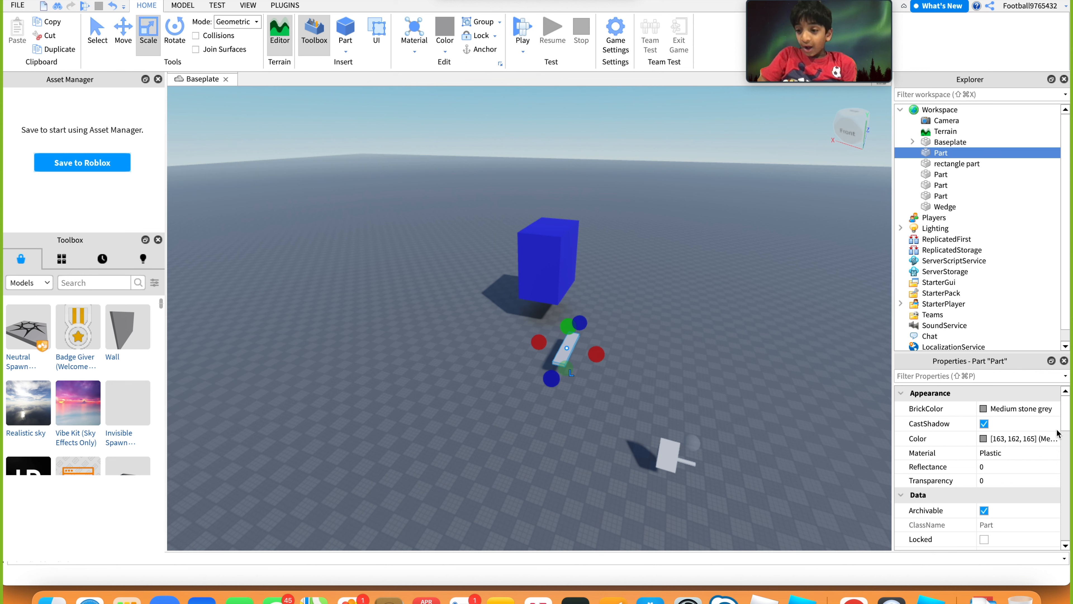
Step: Turn on the Anchored property of the long platform part
scroll(1000, 442, "down", 3)
scroll(999, 441, "down", 4)
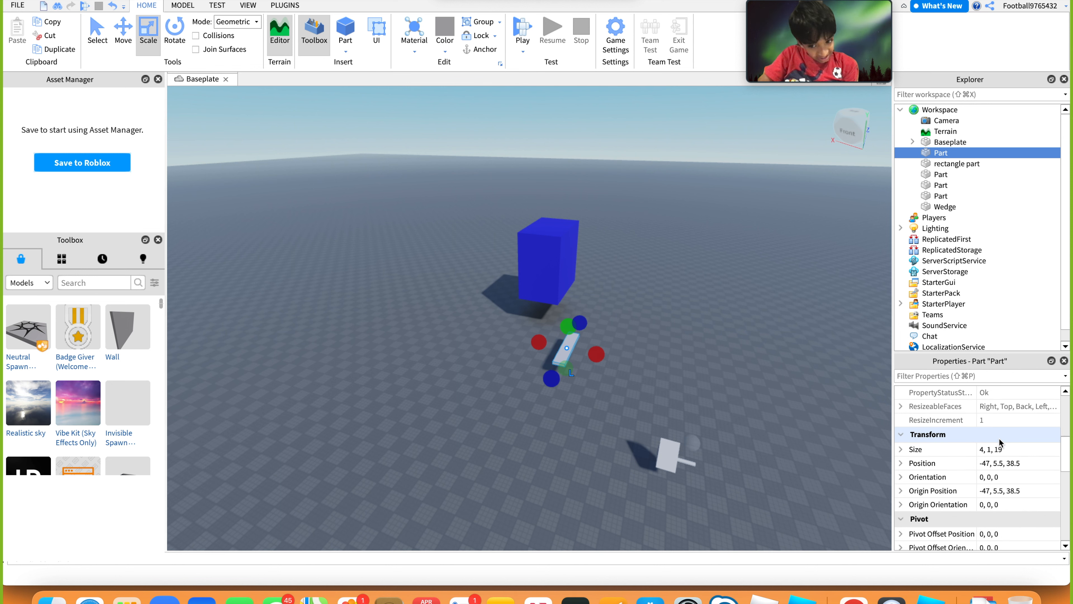
scroll(998, 438, "down", 3)
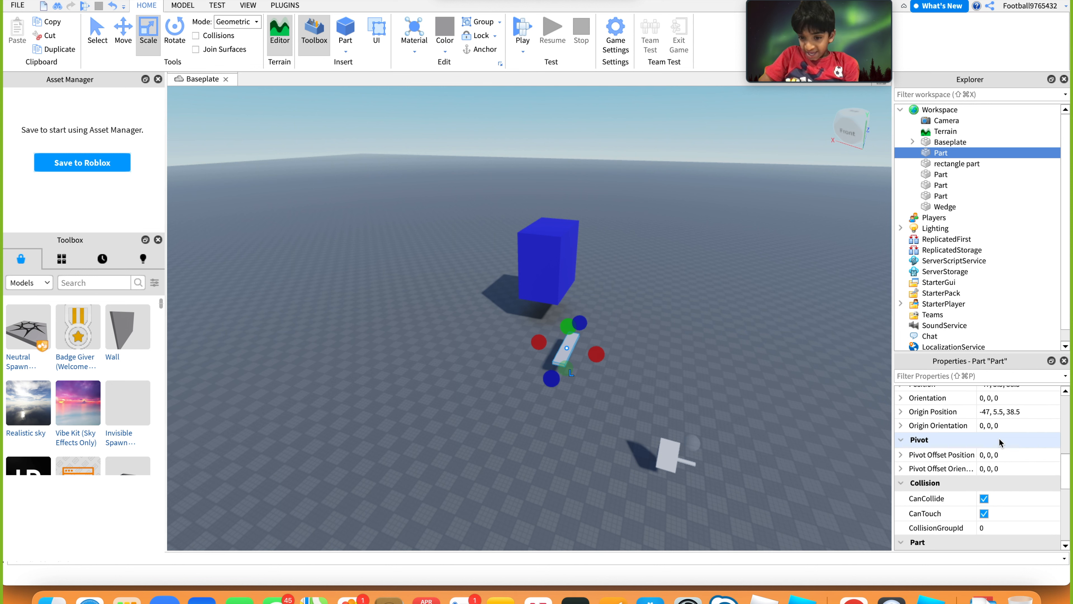
scroll(998, 438, "down", 3)
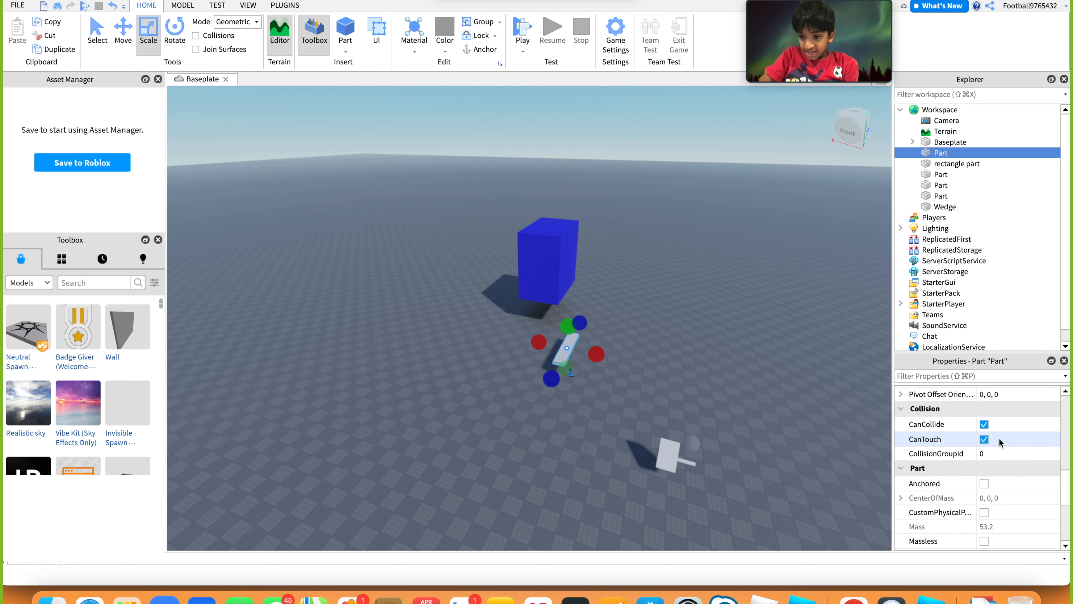
left_click(984, 490)
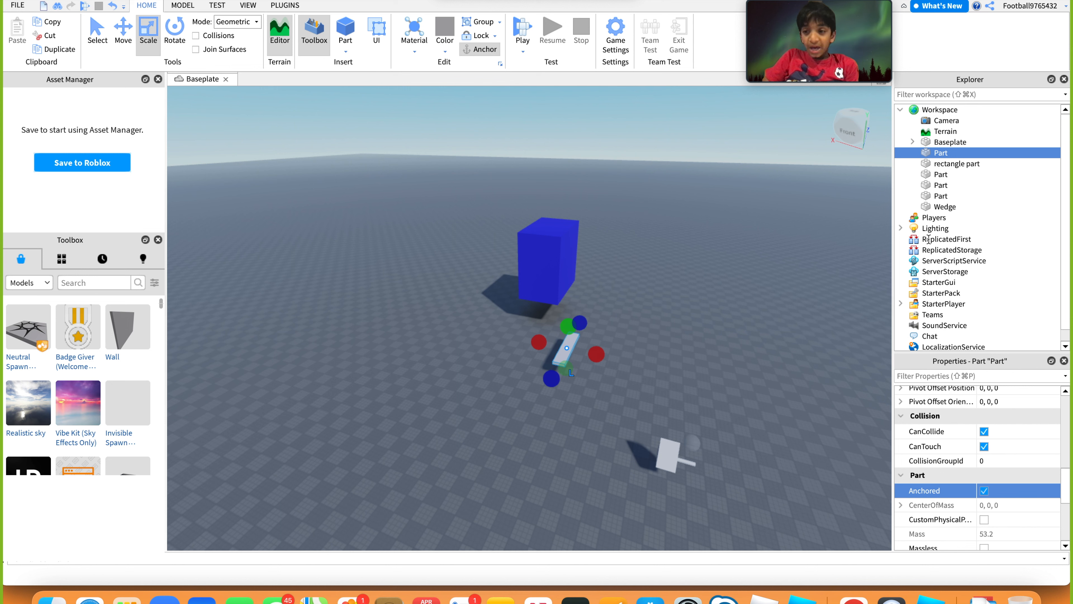
Step: Set the platform part's Color to lime green, 0, 255, 0, at full brightness
scroll(957, 409, "up", 10)
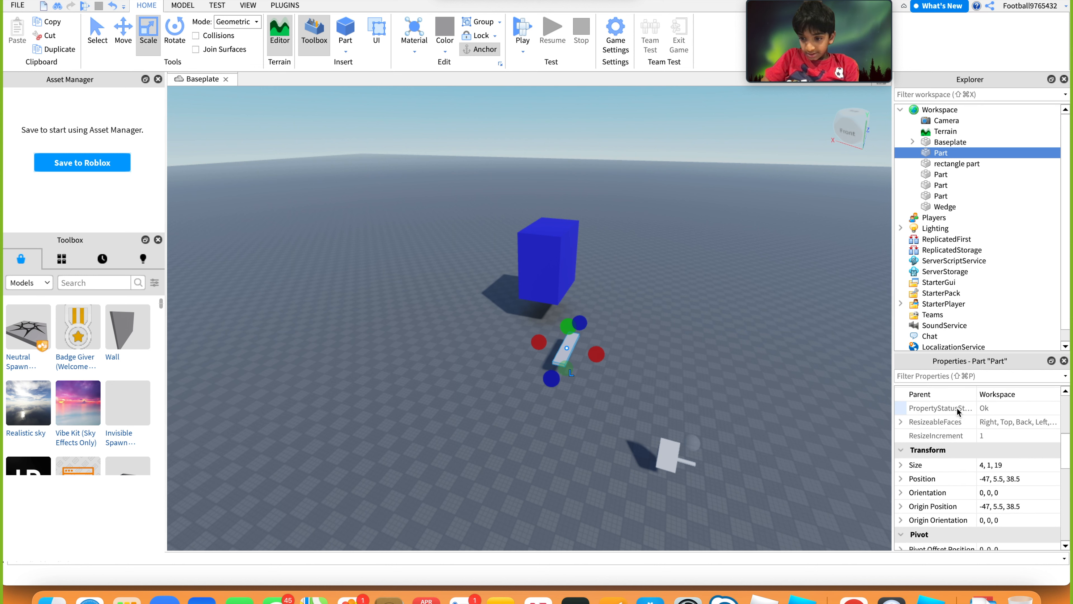
scroll(957, 410, "down", 5)
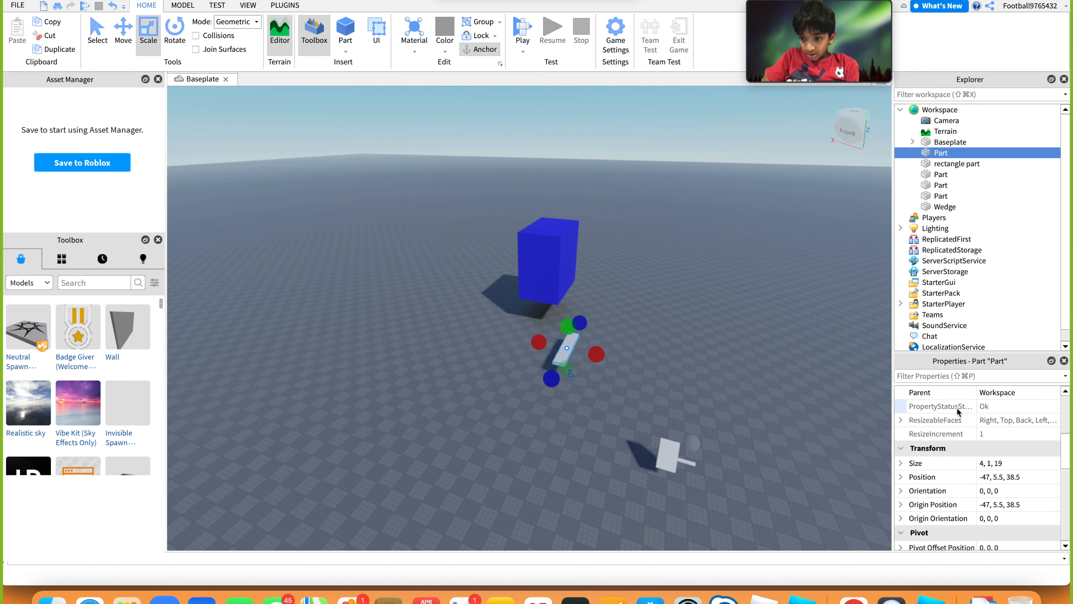
scroll(956, 407, "up", 4)
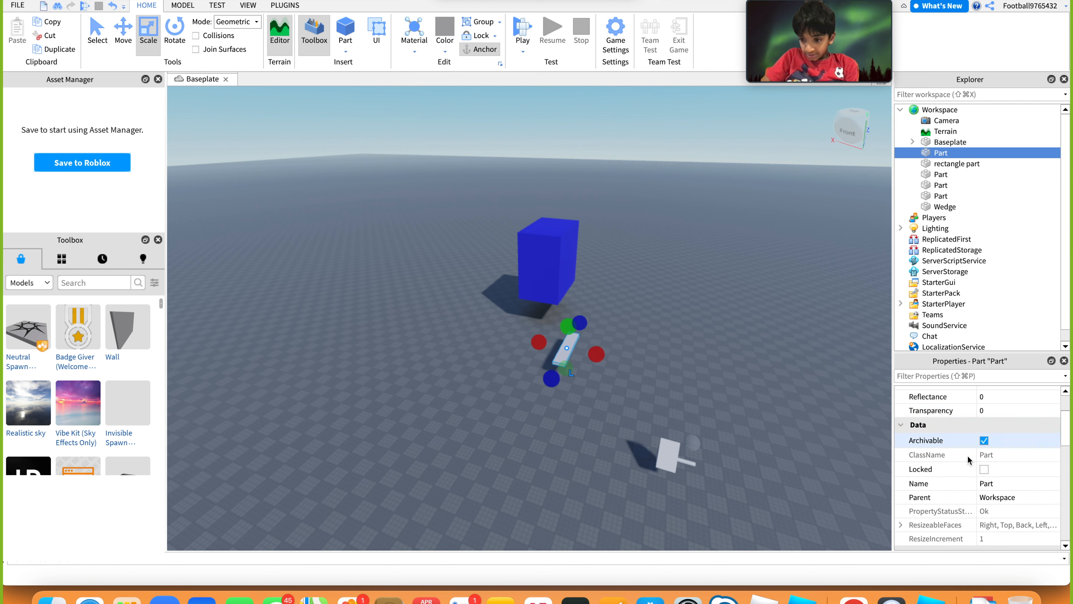
scroll(967, 456, "up", 3)
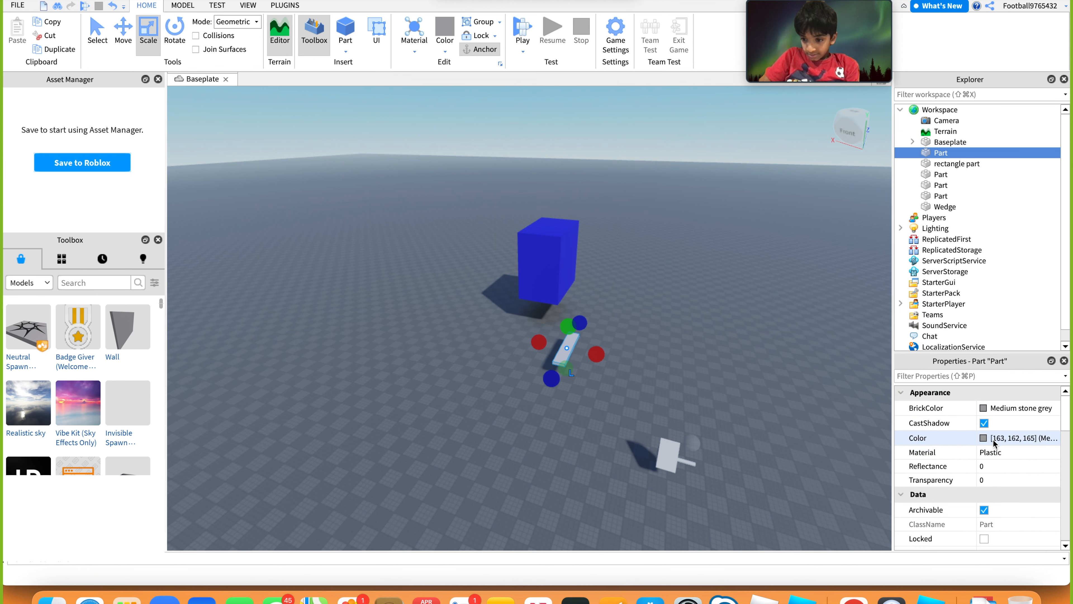
left_click(984, 438)
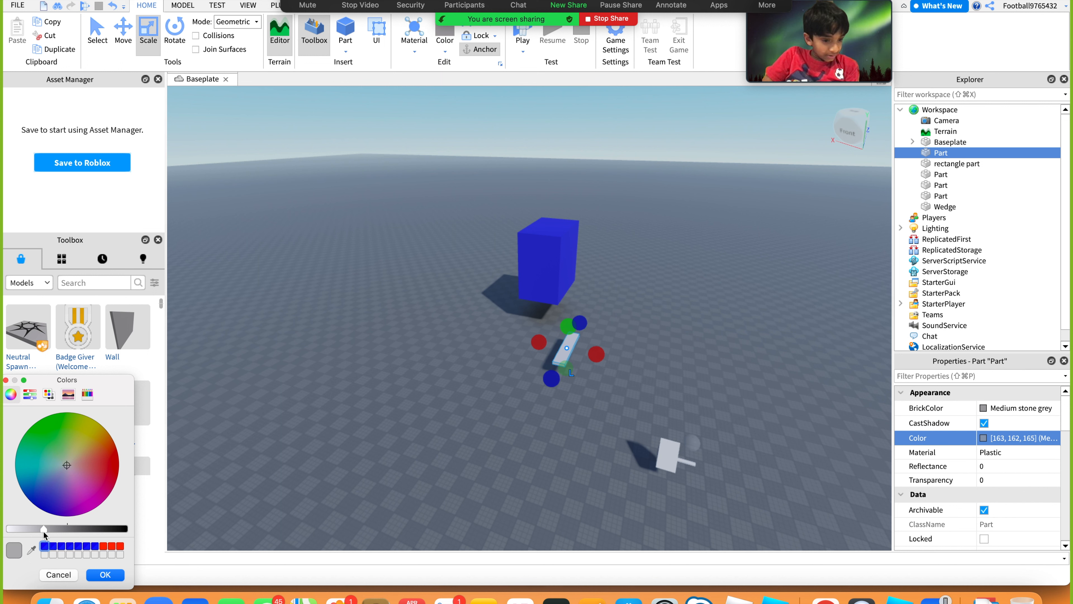
left_click_drag(43, 531, 8, 531)
left_click(65, 460)
left_click(45, 424)
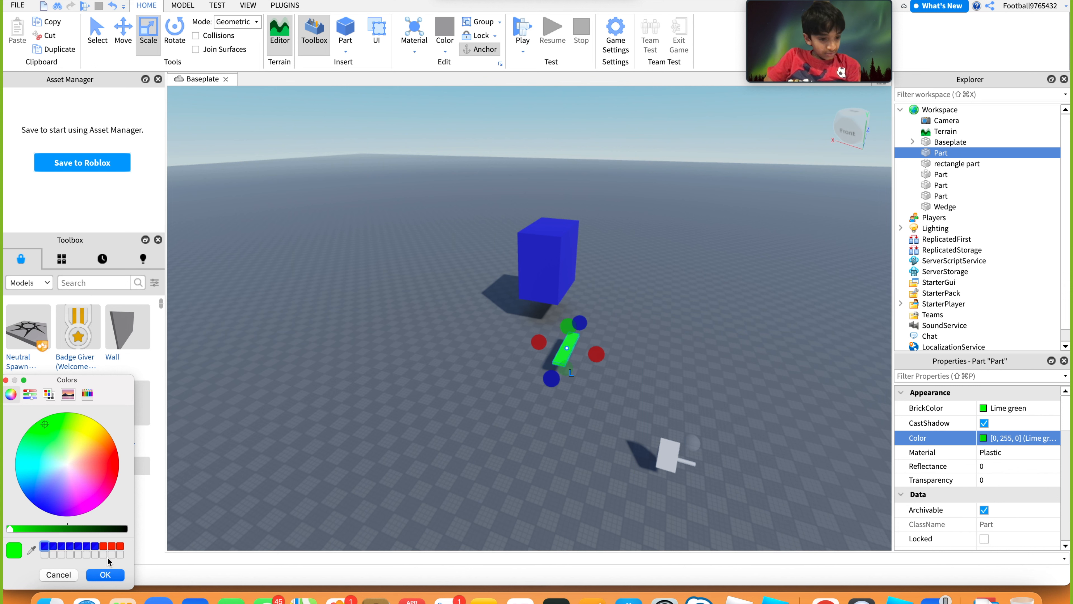
left_click(106, 575)
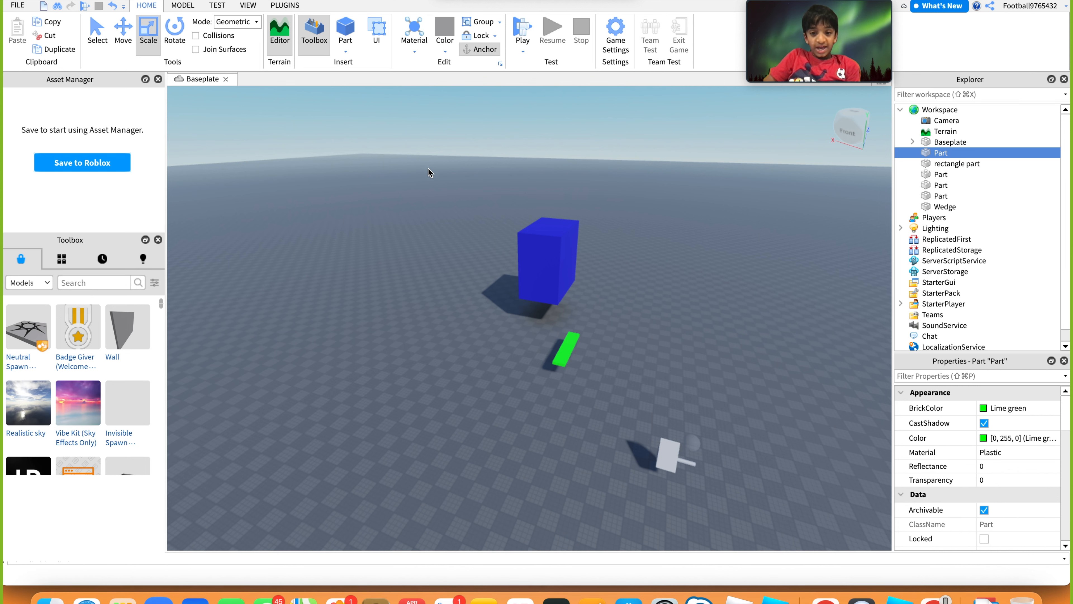
Step: Deselect the platform, start a playtest and walk the character past it to the transparent sphere and the cylinder
left_click(412, 120)
left_click(523, 28)
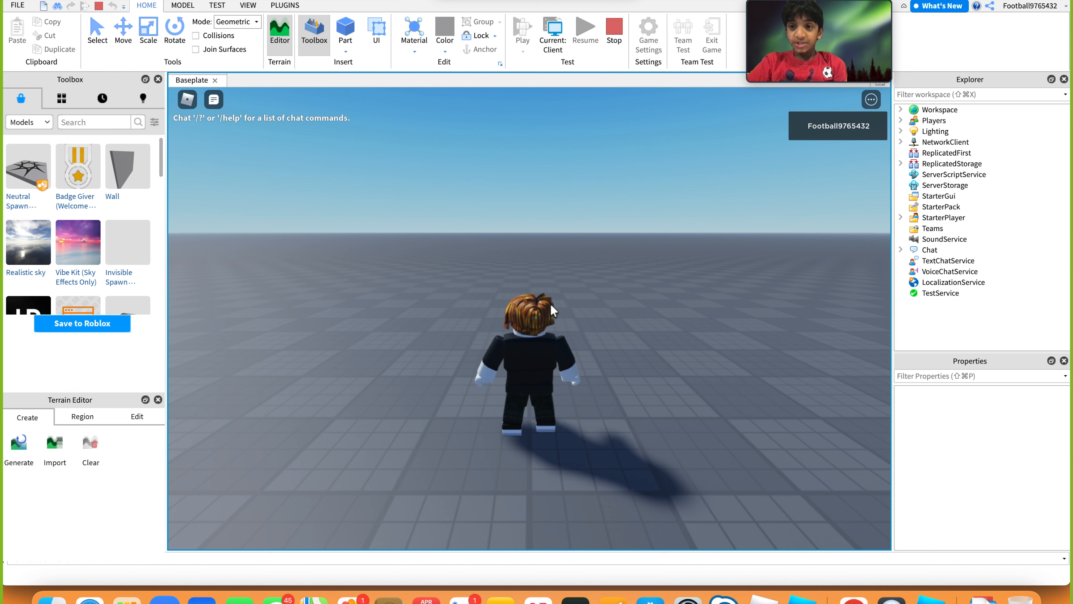
mouse_move(550, 305)
right_mouse_down()
mouse_move(534, 309)
mouse_move(550, 305)
right_mouse_up()
key("w")
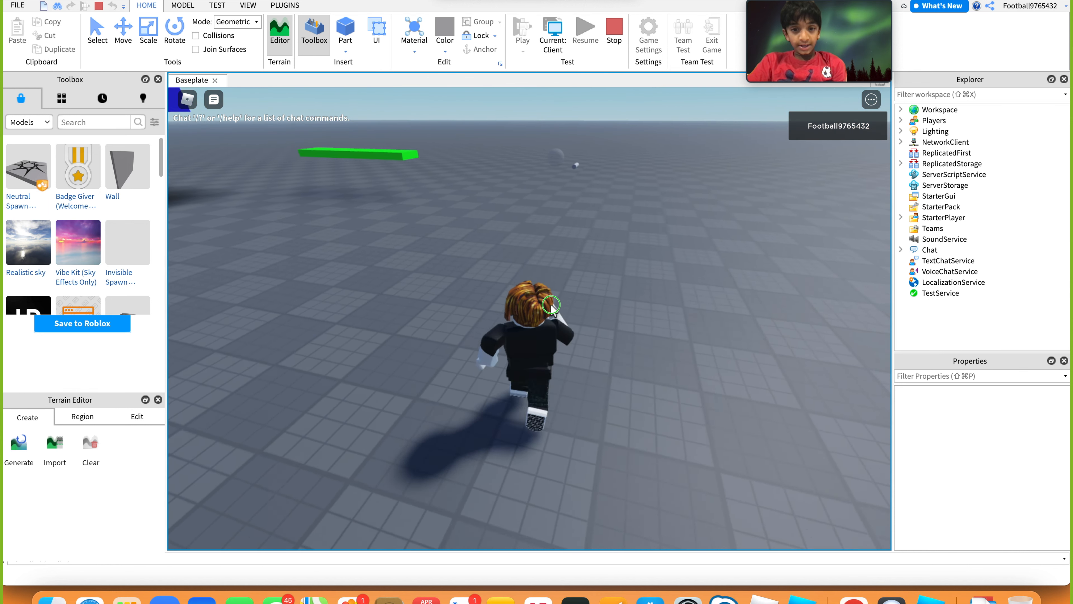
key("w")
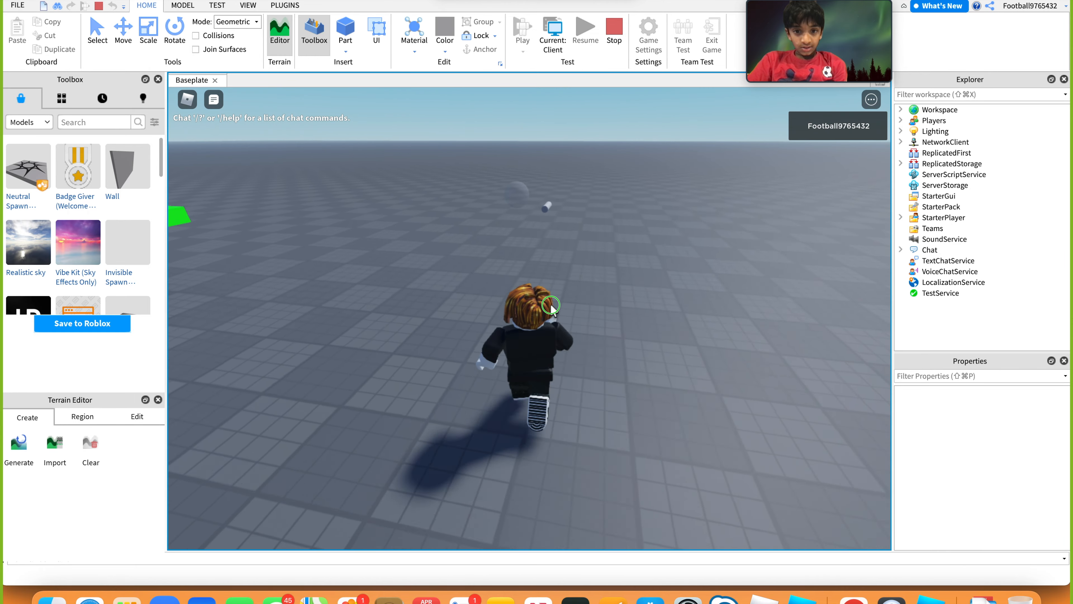
key("w")
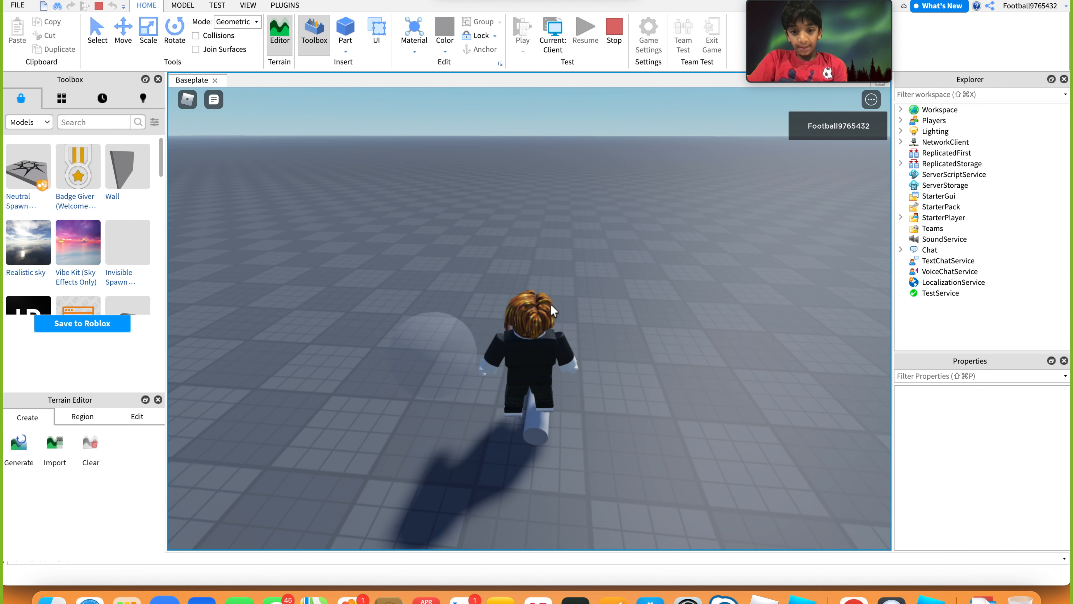
Step: Jump the character onto the green platform, look around in first person and stop the playtest
right_click_drag(550, 303, 530, 319)
scroll(529, 318, "down", 5)
key("space")
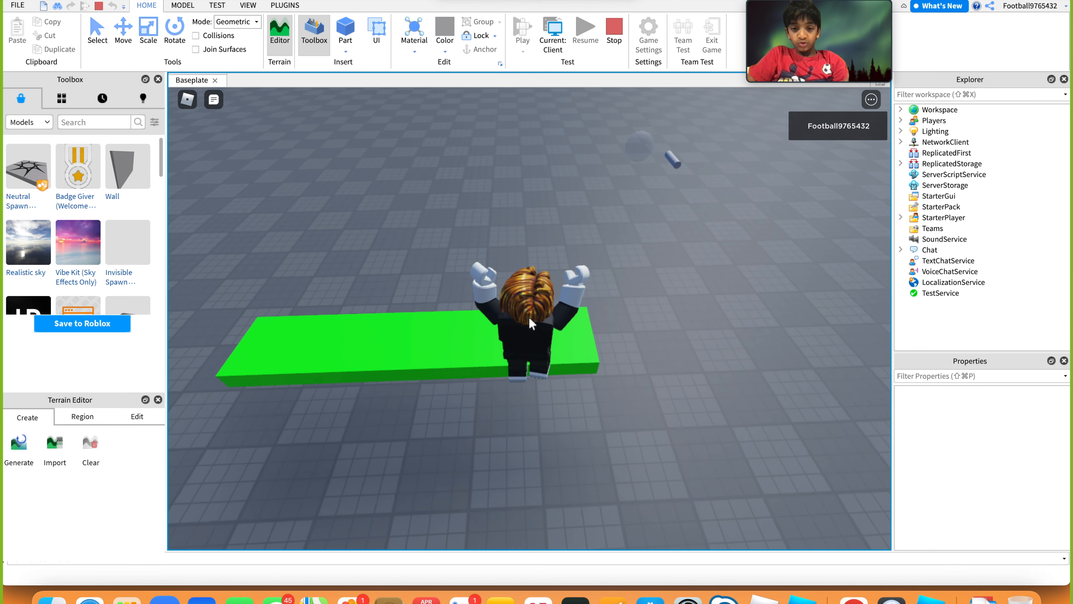
key("w")
key("space")
scroll(529, 319, "up", 5)
key("w")
key("space")
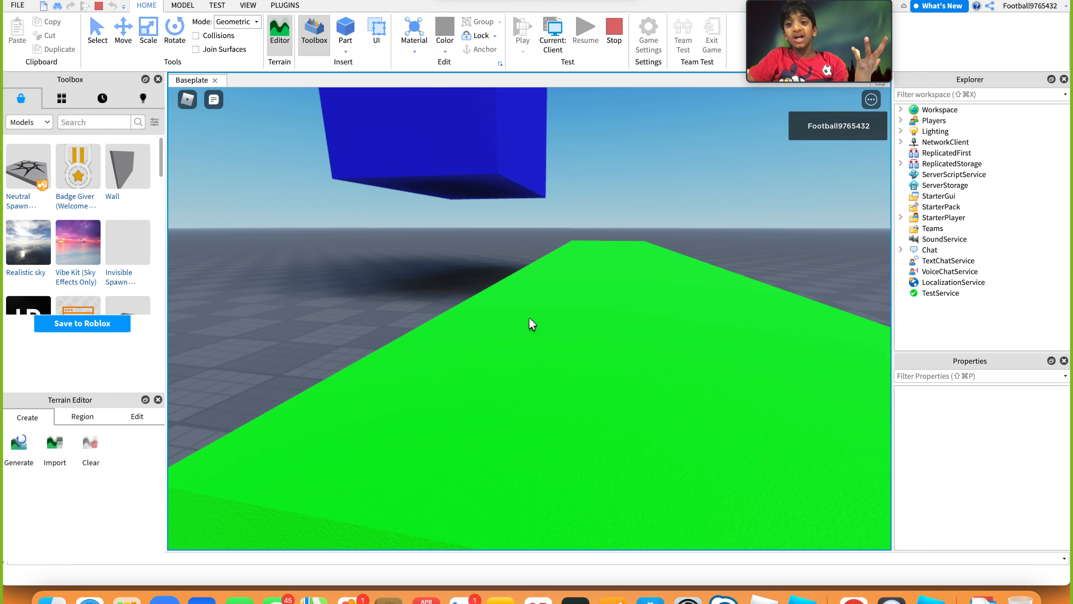
scroll(530, 323, "down", 5)
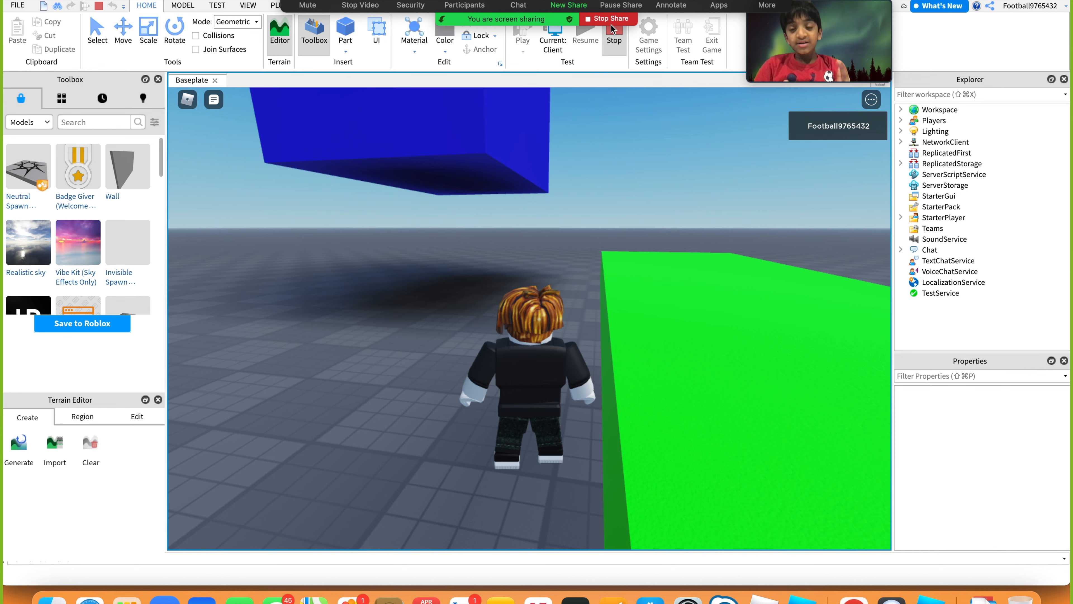
left_click(613, 30)
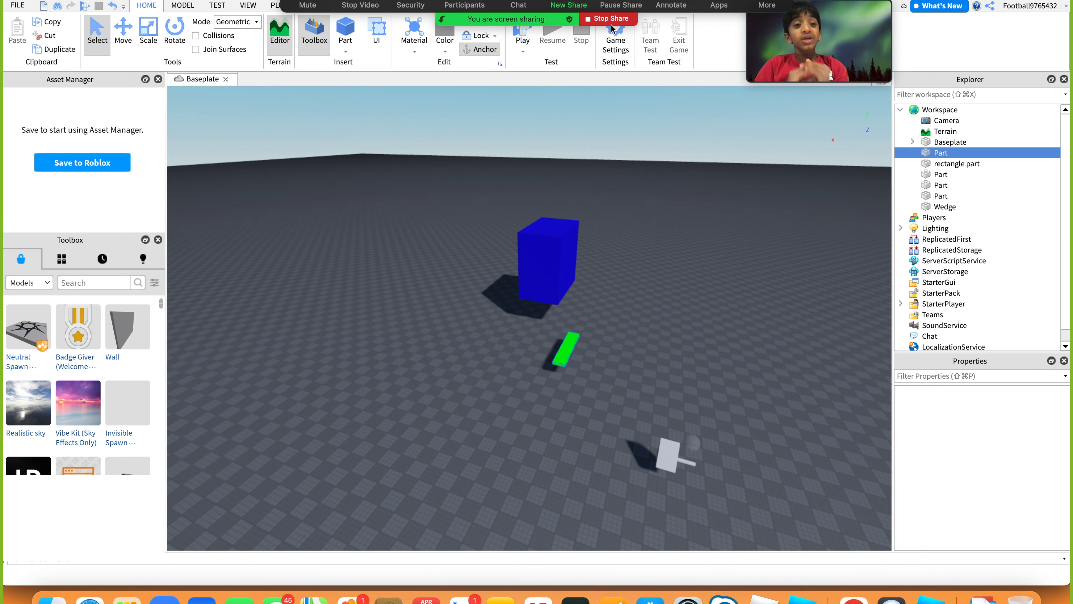